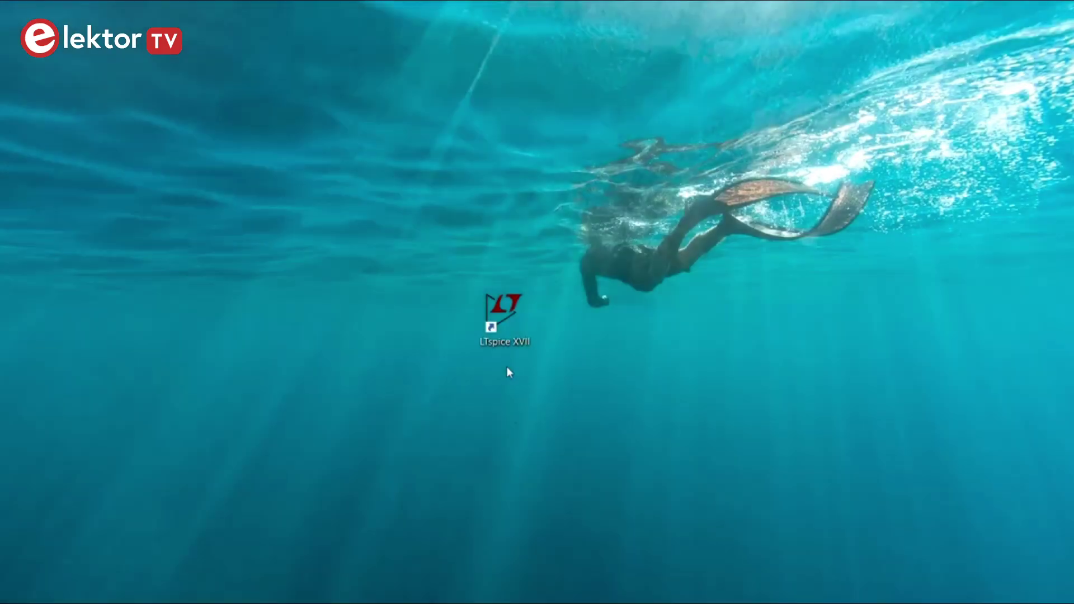
# Launch LTspice XVII, simulate the 100W amplifier and plot the voltage on OUT1.
pyautogui.doubleClick(496, 312)
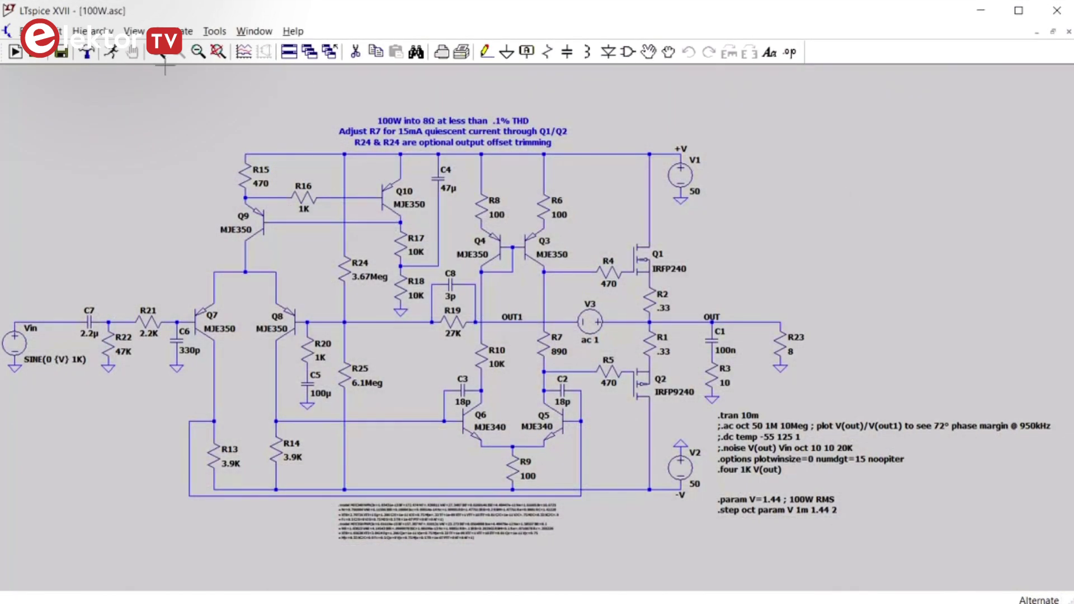
pyautogui.click(112, 53)
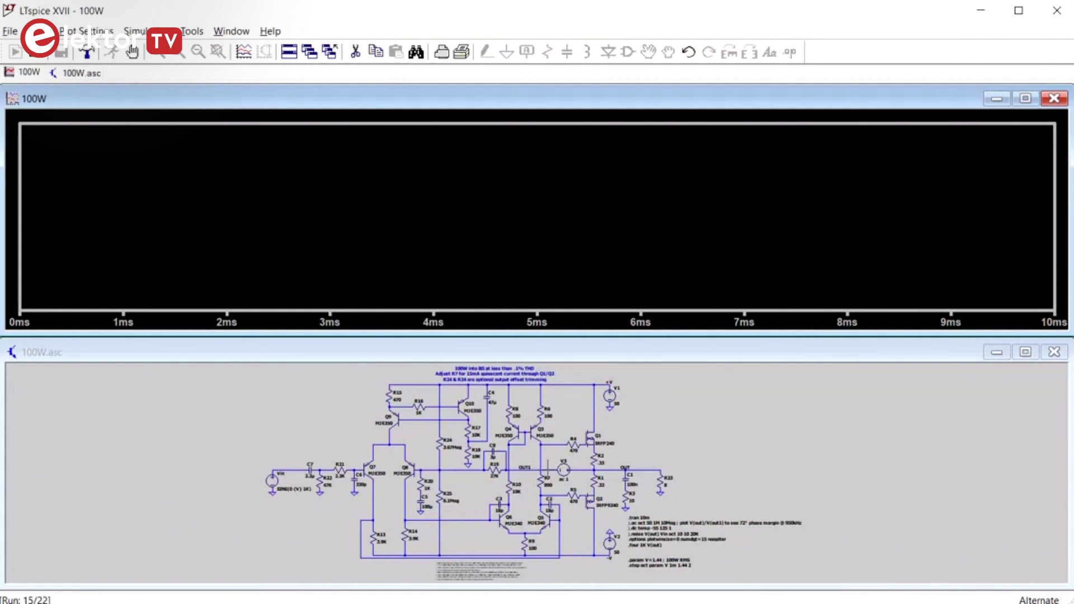
pyautogui.click(550, 469)
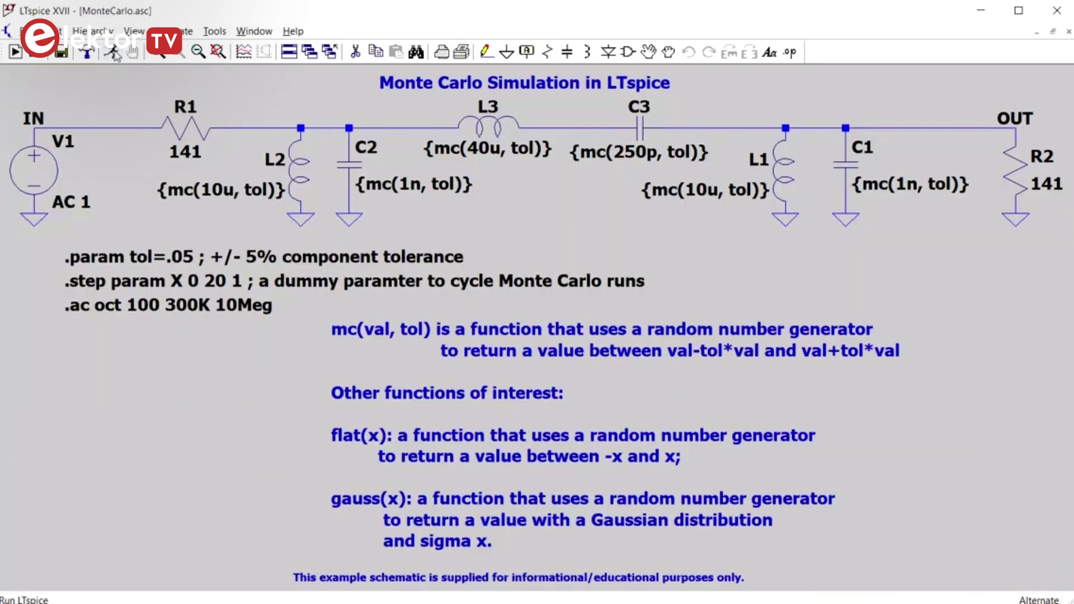
# Run the MonteCarlo example and zoom its V(out) plot into 1.14–1.24 MHz.
pyautogui.click(114, 53)
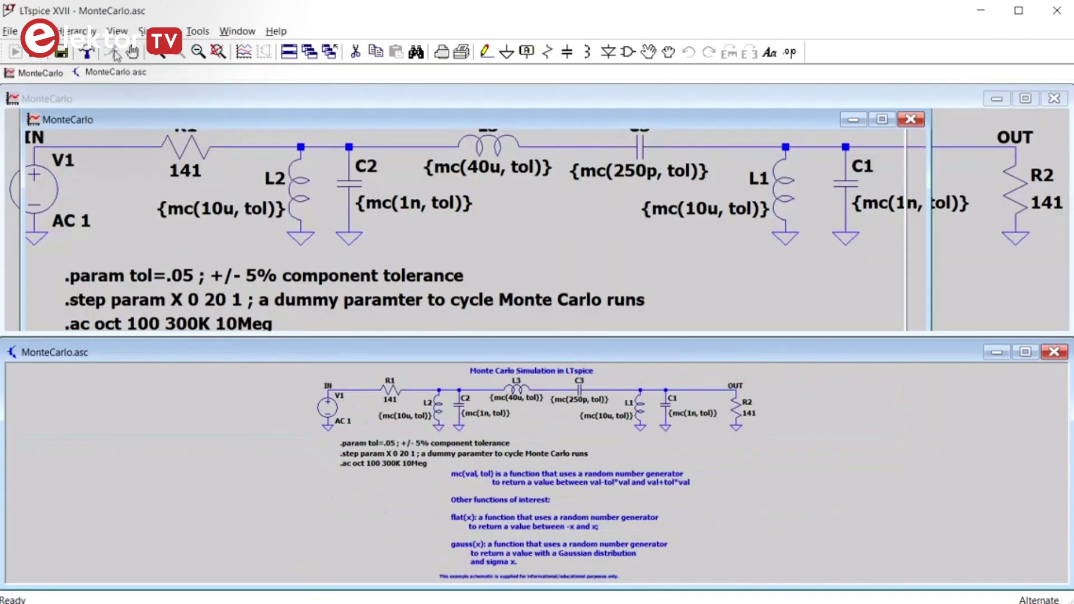
pyautogui.moveTo(391, 144); pyautogui.dragTo(609, 248)
pyautogui.moveTo(135, 151); pyautogui.dragTo(391, 277)
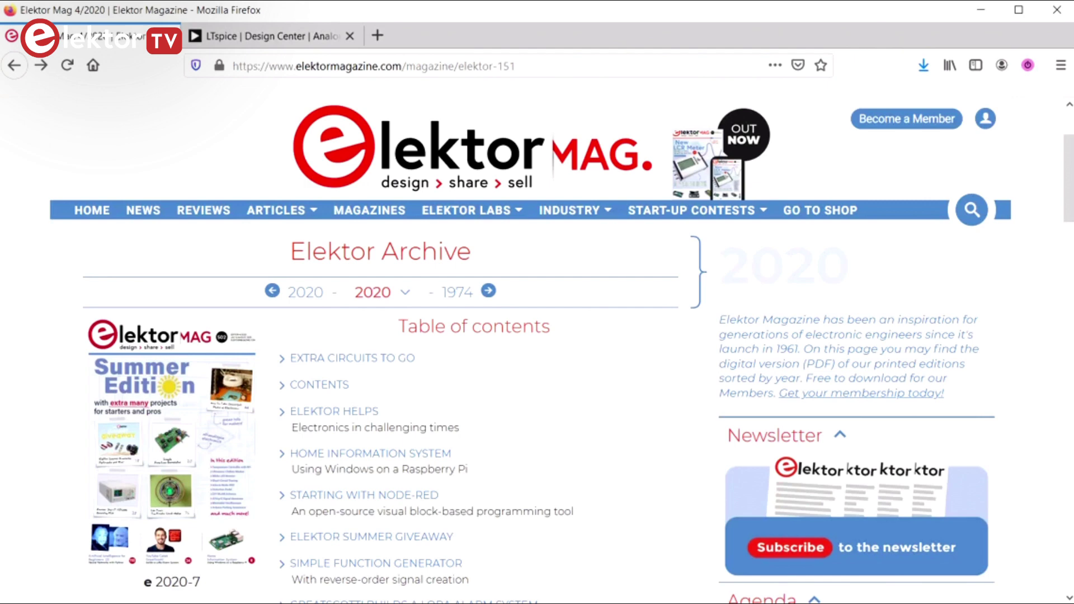
# Find the E-E-E-ternal Blinker in the Elektor 2020 archive and open the article.
pyautogui.moveTo(1070, 197); pyautogui.dragTo(1071, 302)
pyautogui.scroll(-3, 578, 375)
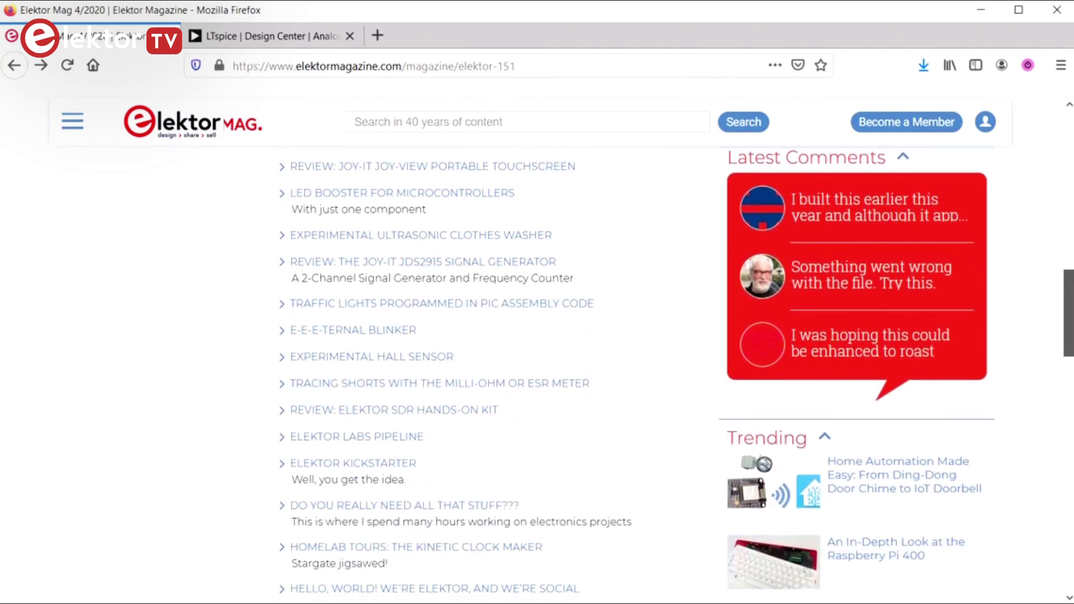
pyautogui.click(327, 334)
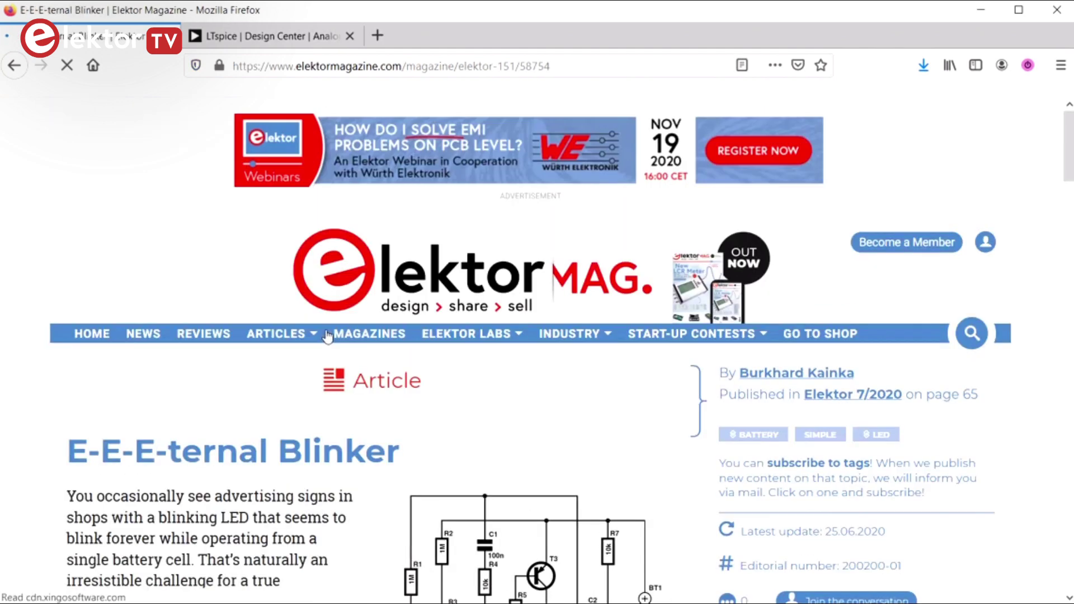
pyautogui.scroll(-3, 328, 335)
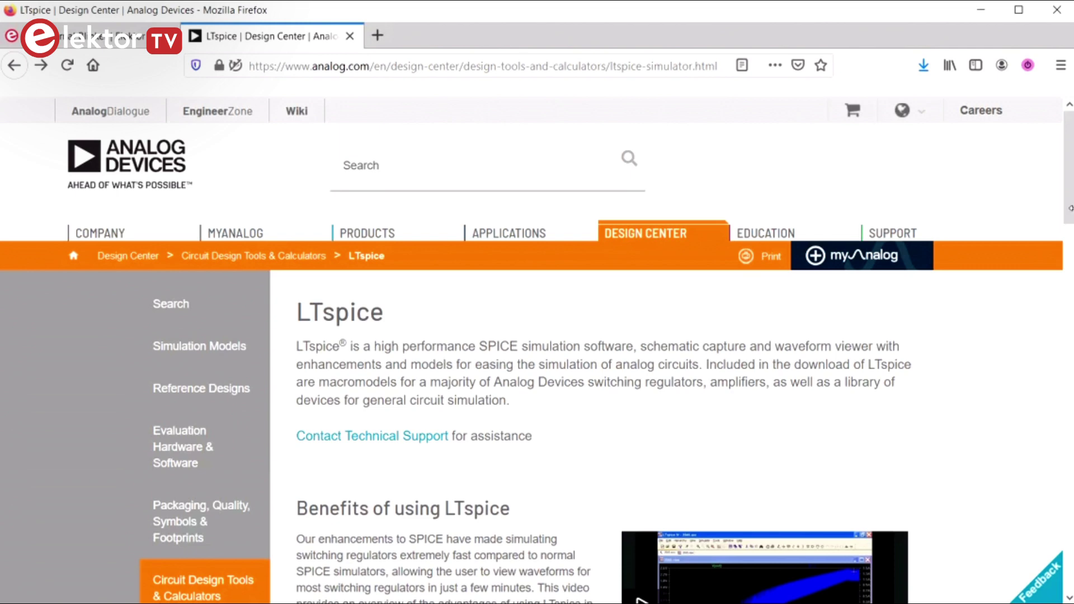
# Download the Windows 7, 8 and 10 installer and save LTspiceXVII.exe to disk.
pyautogui.scroll(-8, 537, 349)
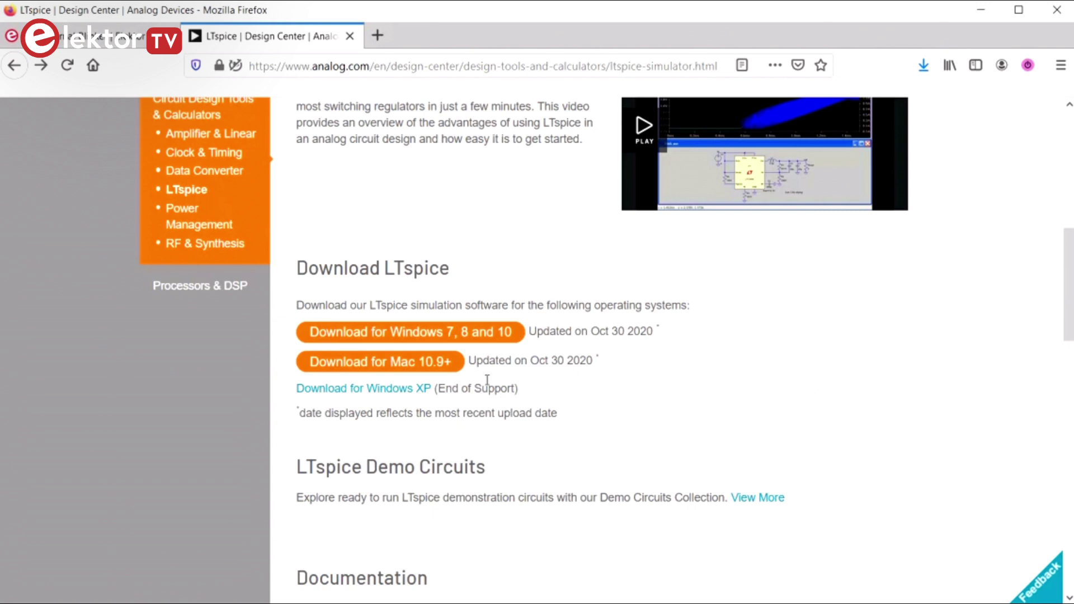
pyautogui.click(467, 344)
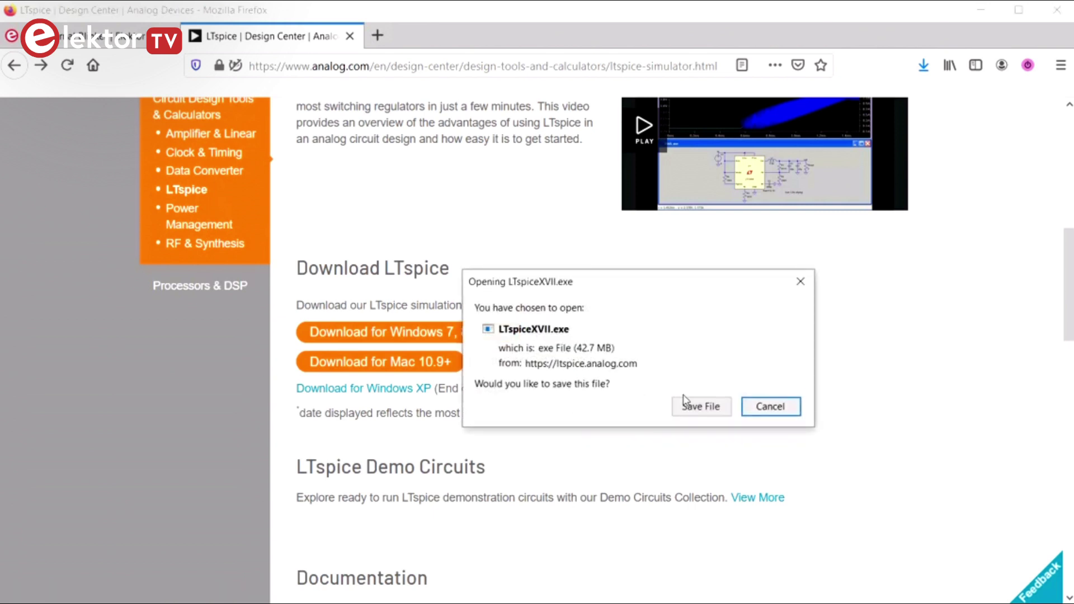
pyautogui.click(701, 407)
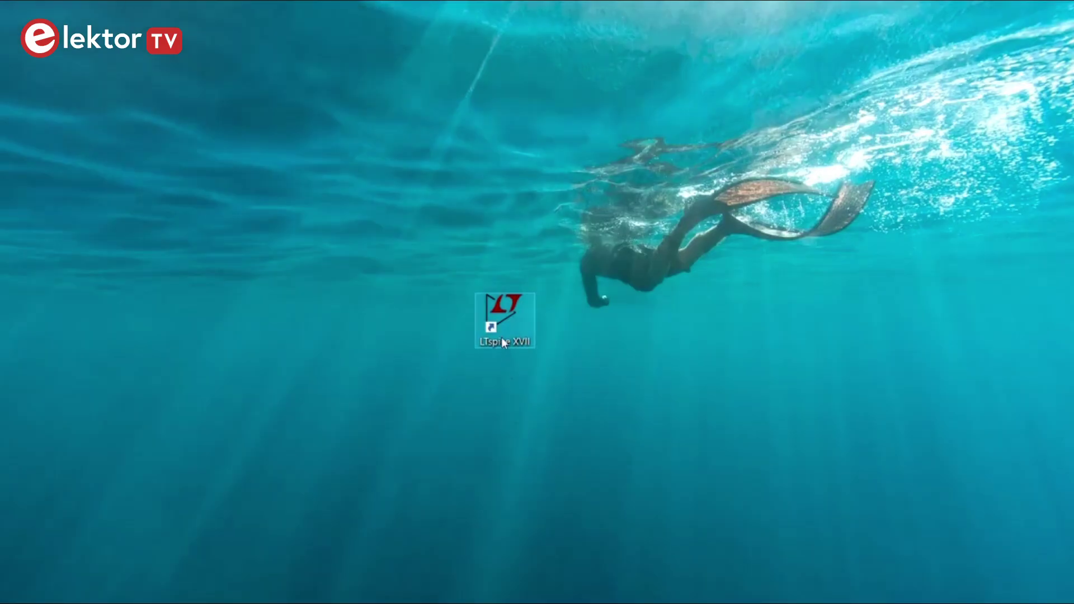
# Launch LTspice XVII from its desktop shortcut.
pyautogui.doubleClick(497, 315)
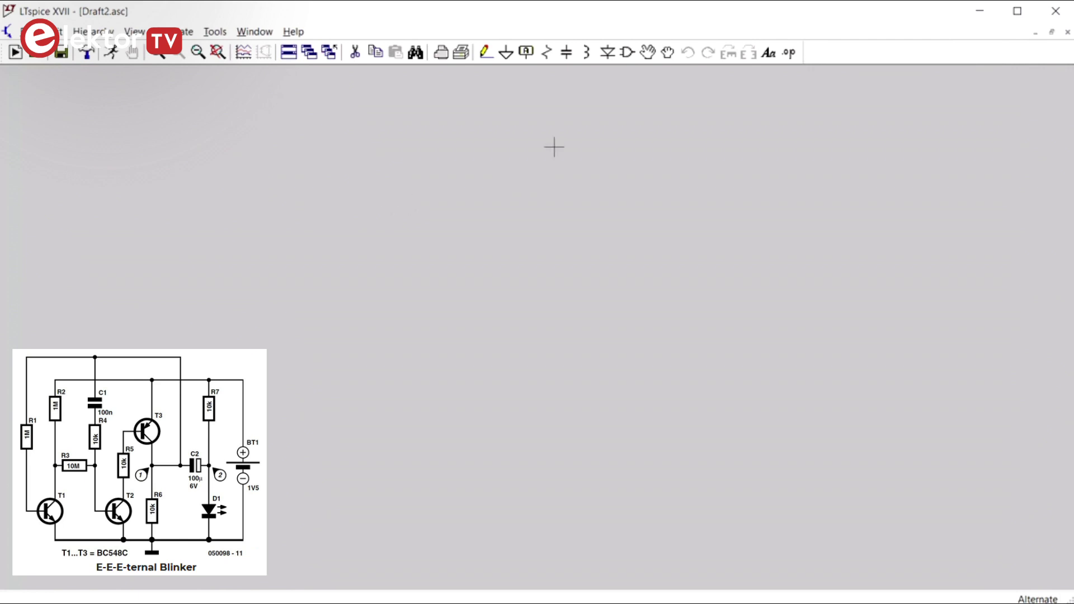
# Place vertical resistors R1 and R2 at the left of the schematic.
pyautogui.click(548, 54)
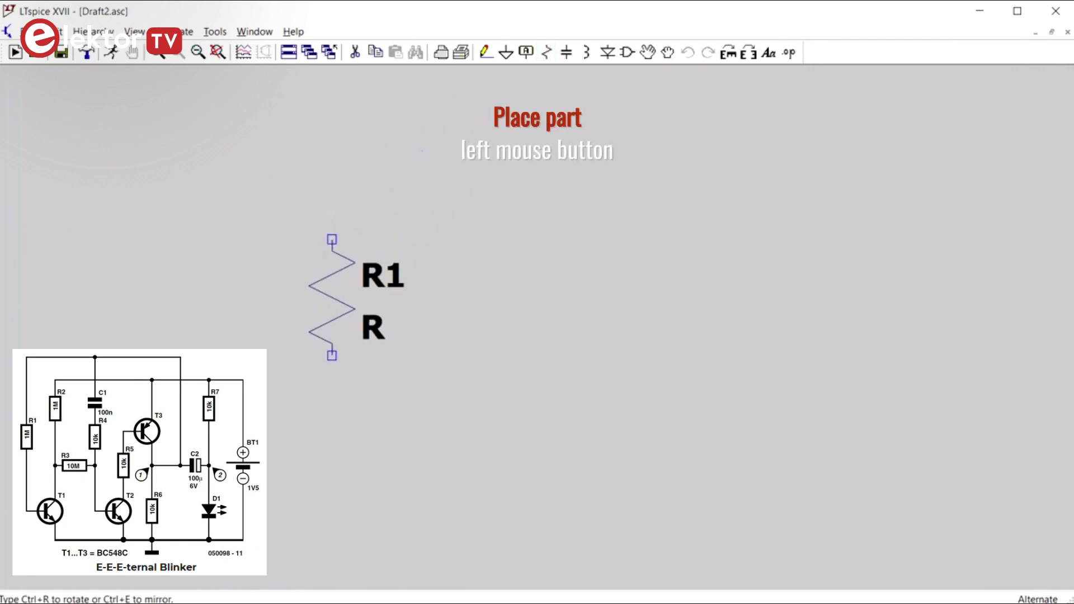
pyautogui.click(332, 239)
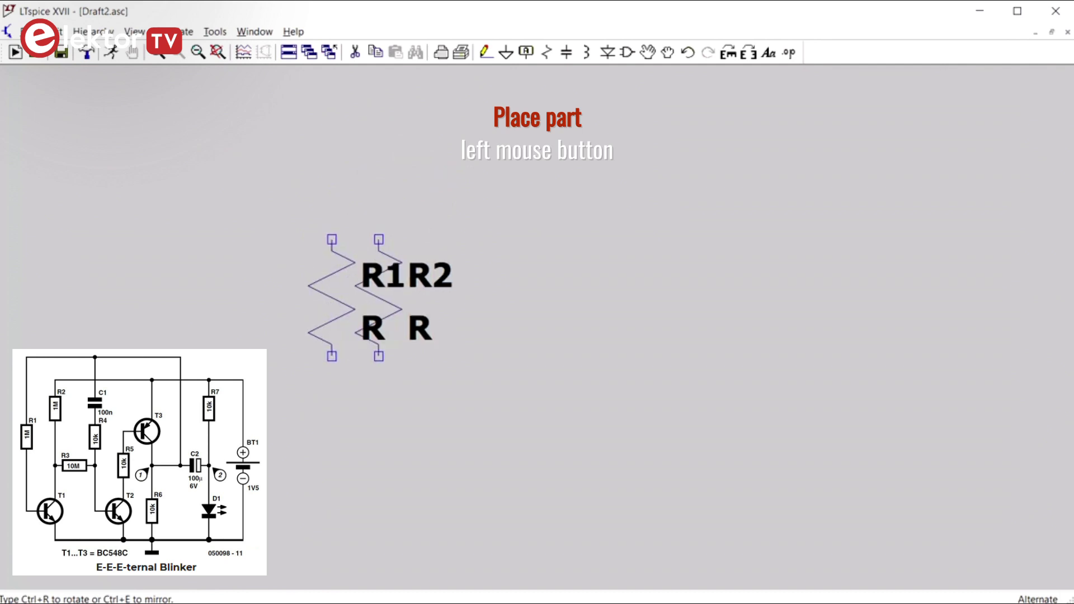
pyautogui.scroll(-3, 383, 281)
pyautogui.scroll(-1, 380, 288)
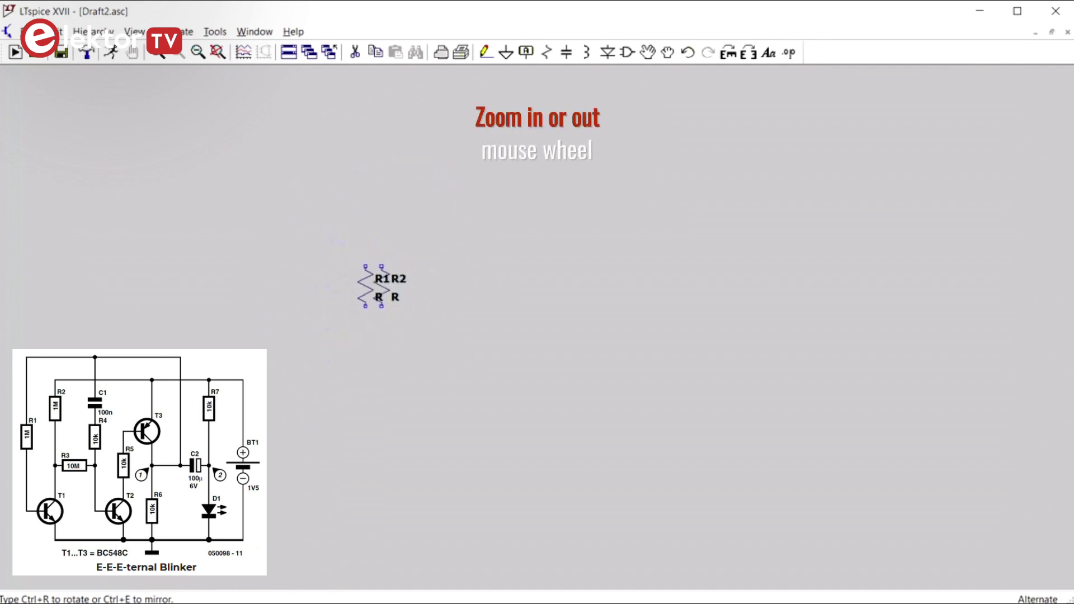
pyautogui.scroll(3, 380, 288)
pyautogui.scroll(-1, 380, 288)
pyautogui.scroll(-2, 384, 278)
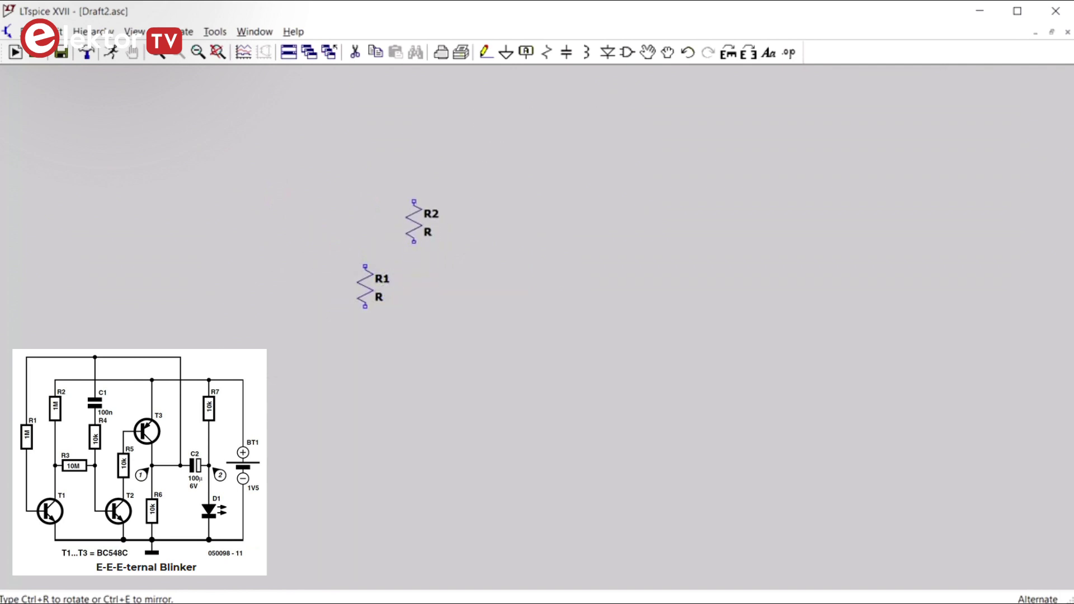
pyautogui.click(413, 222)
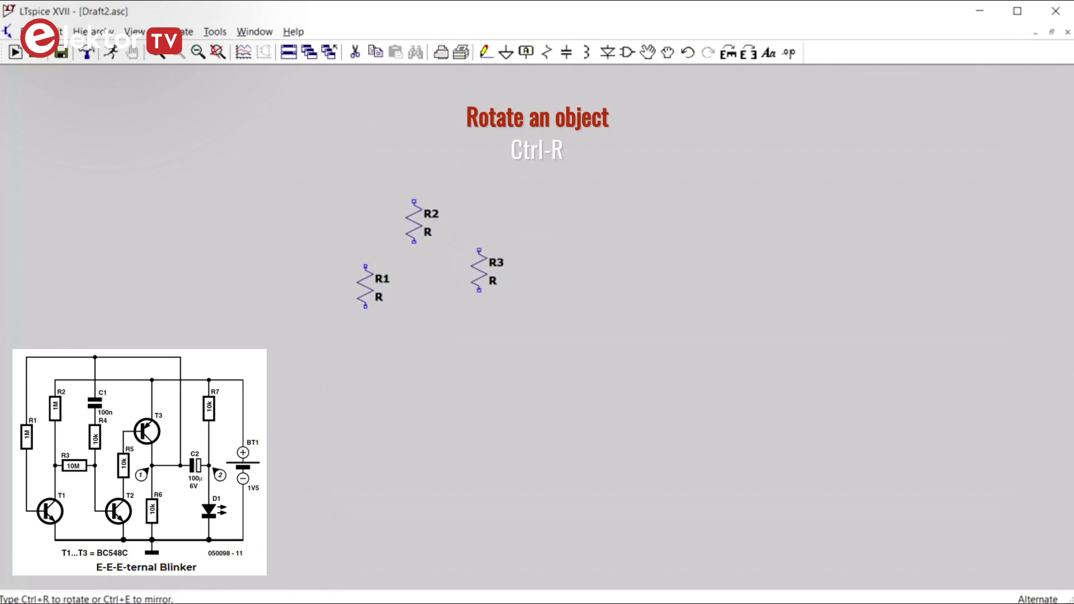
# Place R3 horizontally, then R4–R7 vertically, discarding the extra R8.
pyautogui.hotkey('ctrl', 'r')
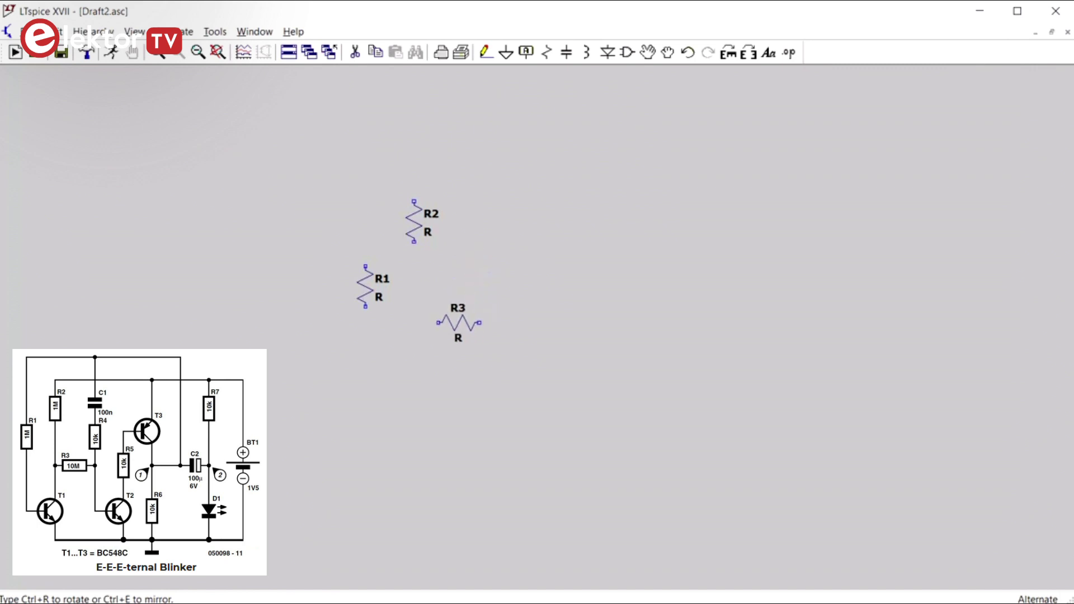
pyautogui.click(459, 322)
pyautogui.hotkey('ctrl', 'r')
pyautogui.click(494, 285)
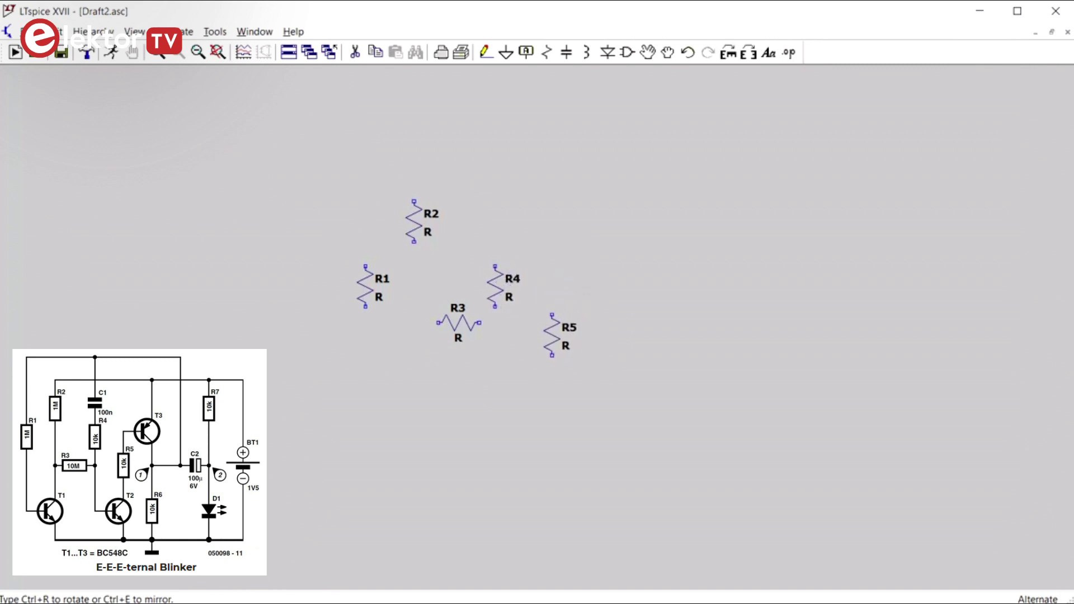
pyautogui.click(551, 335)
pyautogui.click(609, 399)
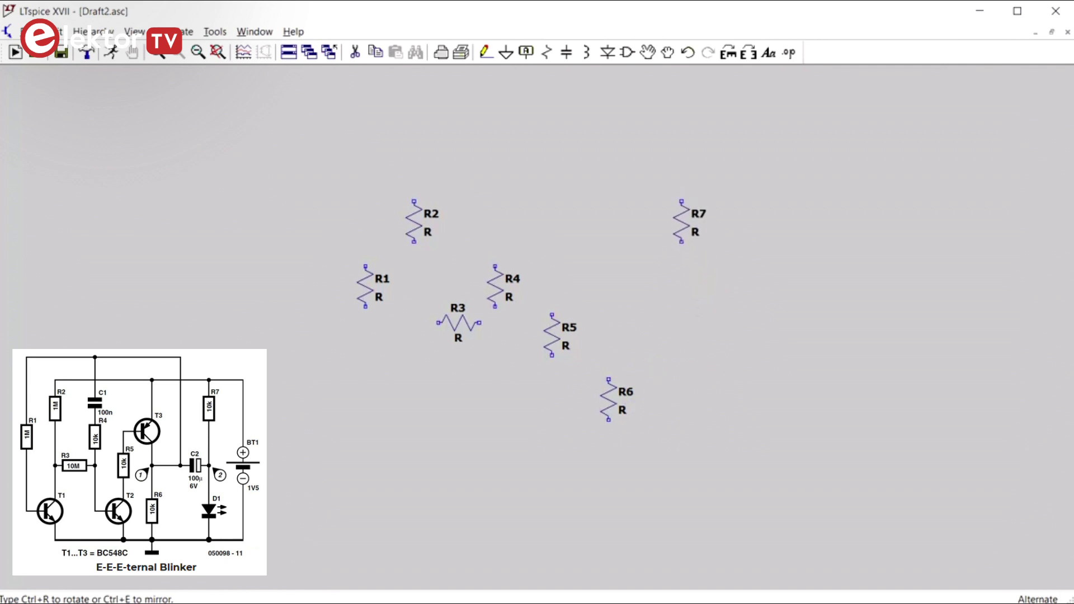
pyautogui.click(681, 220)
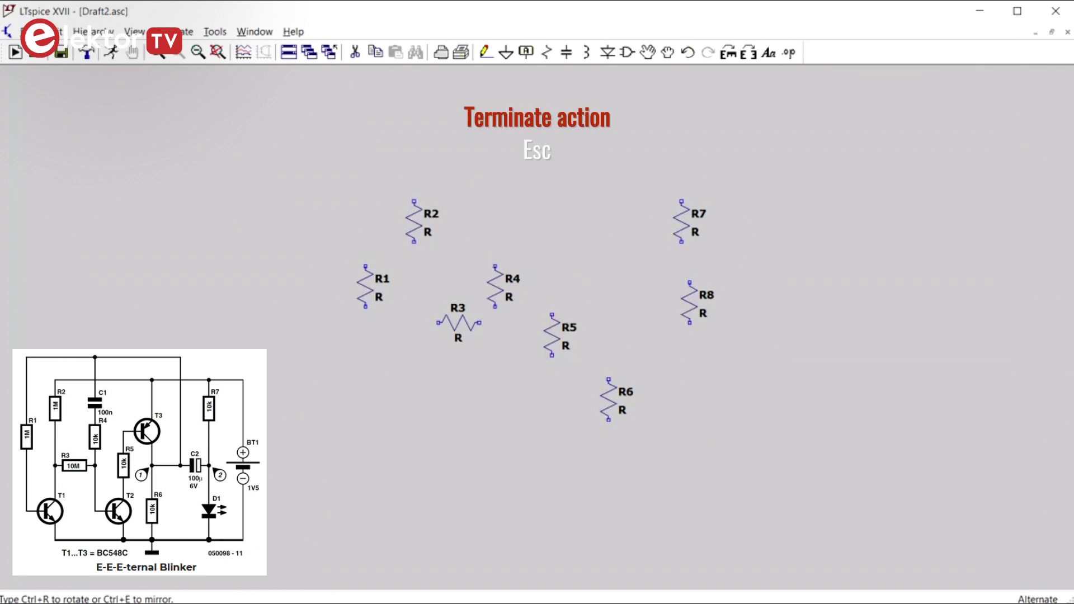
pyautogui.press('Escape')
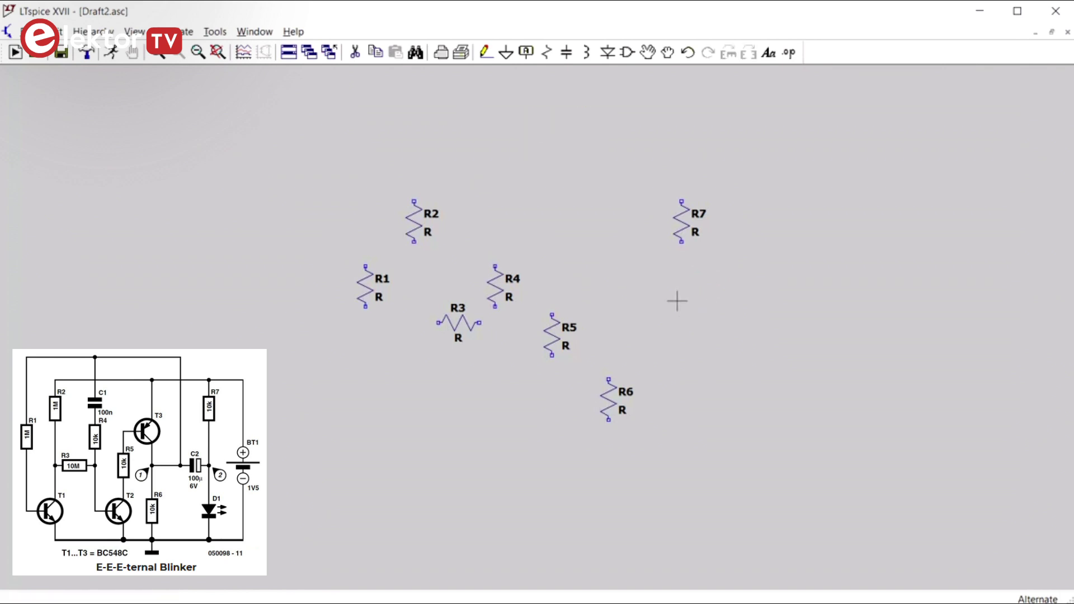
# Place capacitor C1 just above R4, dropping the extra capacitor.
pyautogui.click(566, 53)
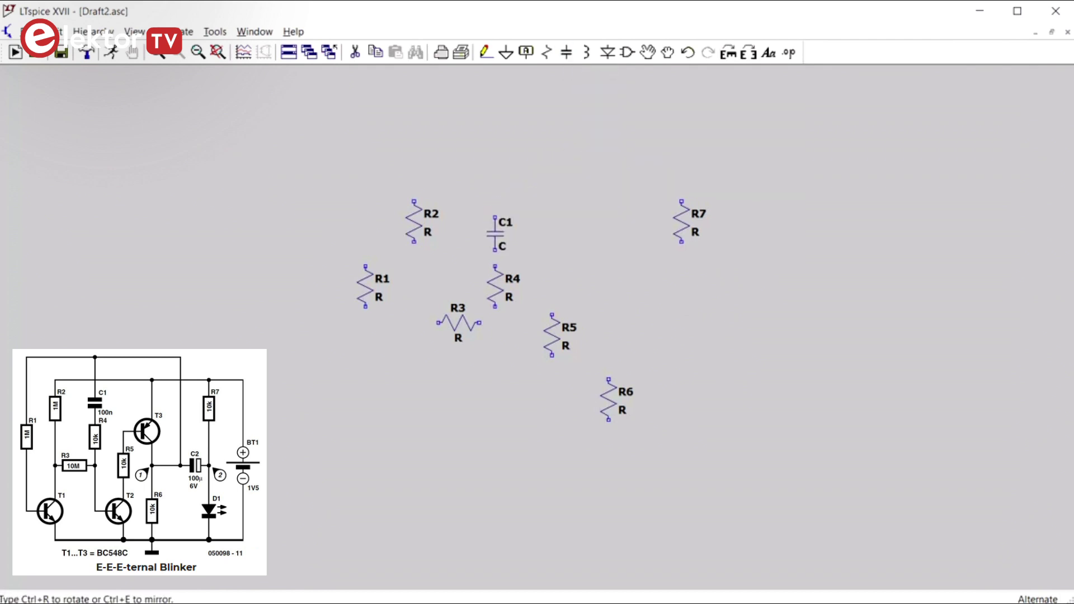
pyautogui.click(495, 242)
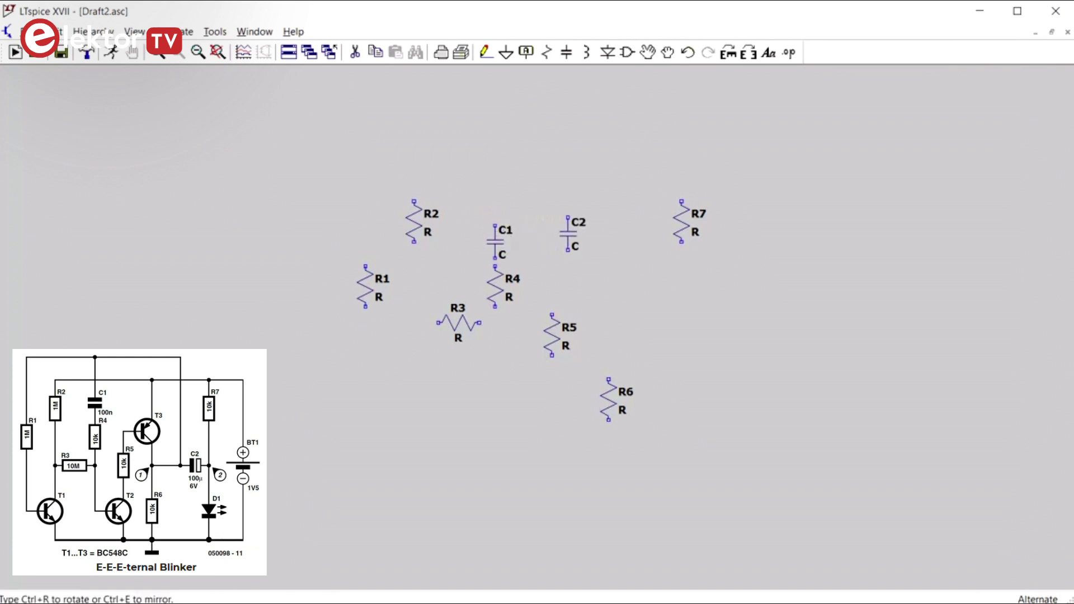
pyautogui.click(576, 242)
pyautogui.press('Escape')
pyautogui.press('Escape')
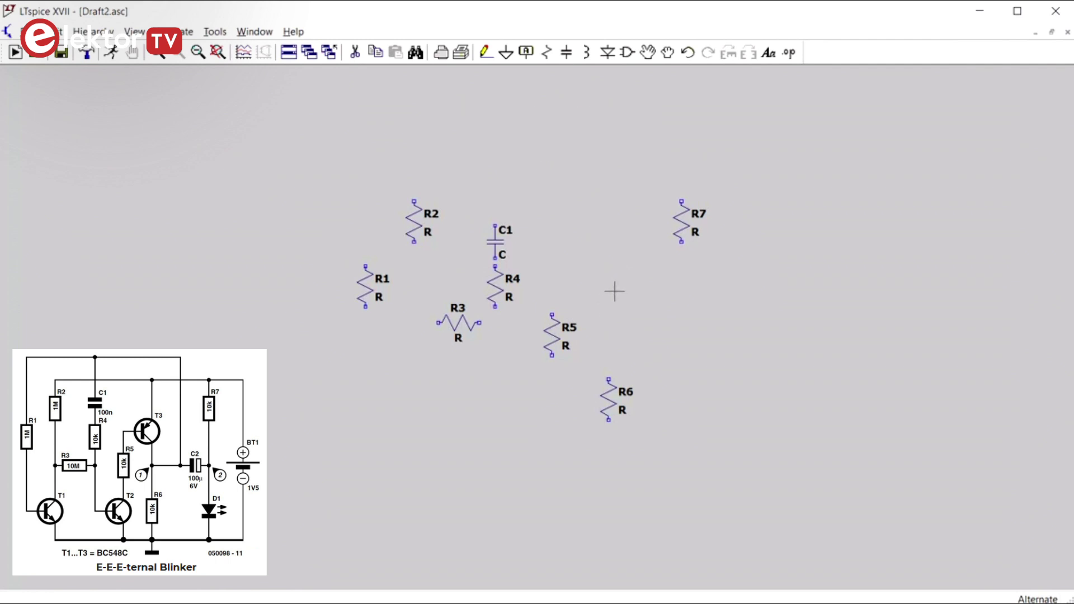
# Place a horizontal polcap capacitor C2 right of R5, discarding the spare.
pyautogui.click(628, 53)
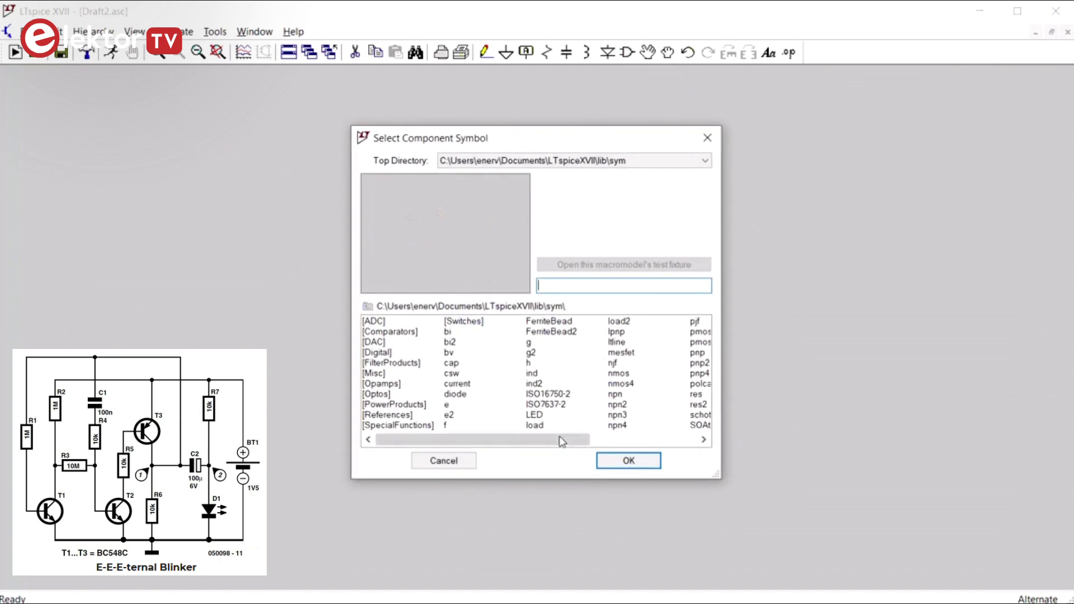
pyautogui.write('cap')
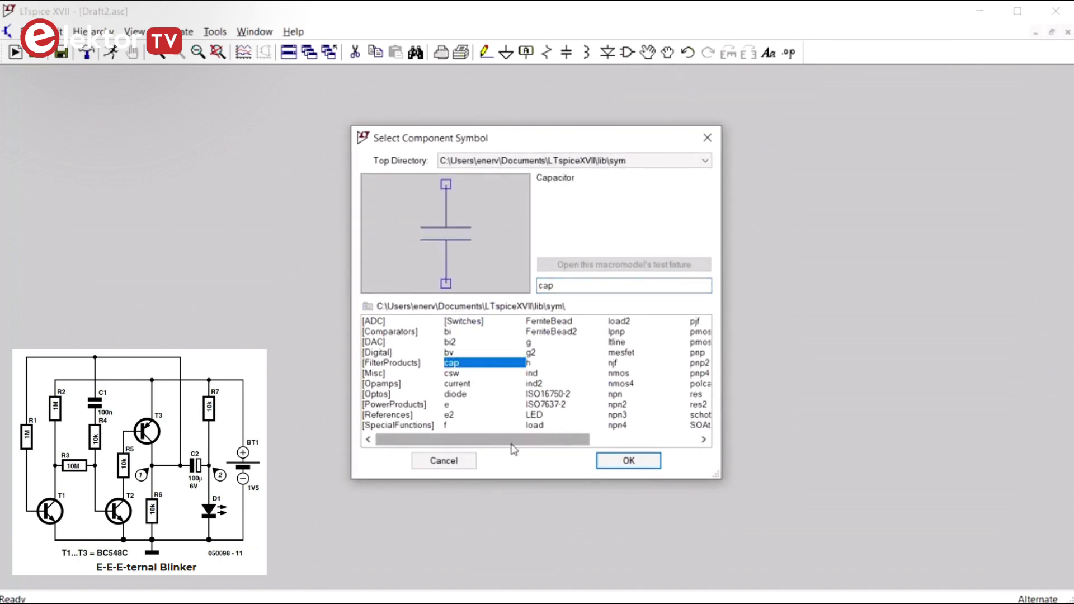
pyautogui.moveTo(514, 441); pyautogui.dragTo(576, 443)
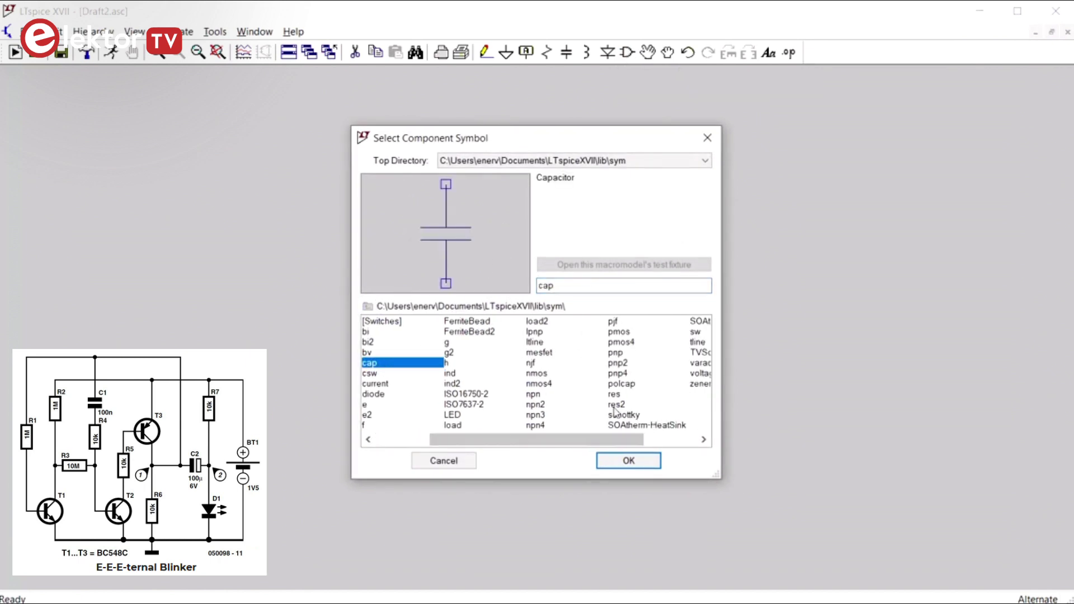
pyautogui.click(625, 385)
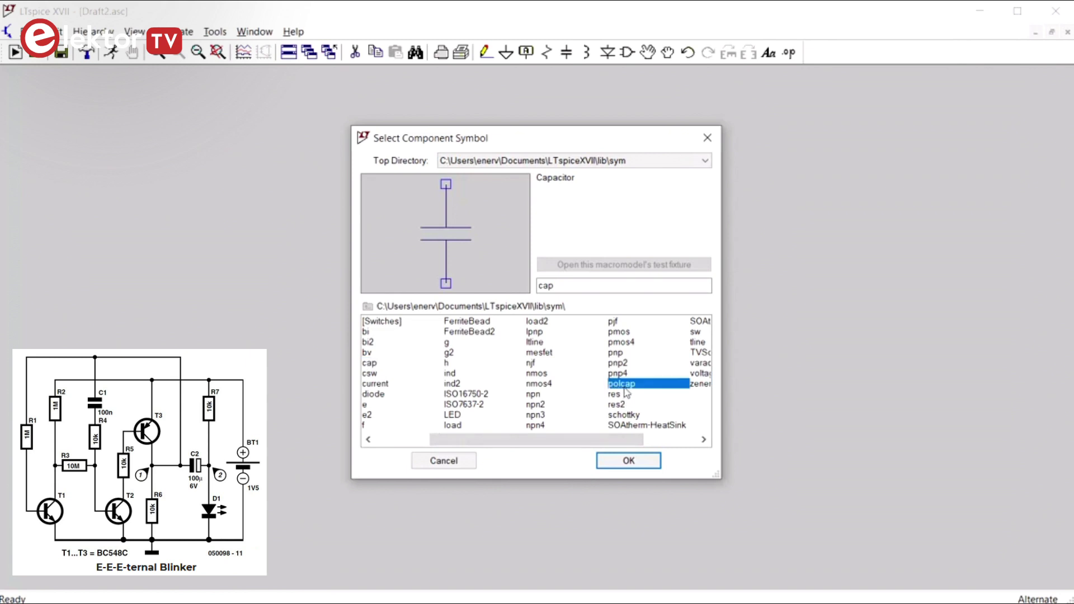
pyautogui.click(626, 462)
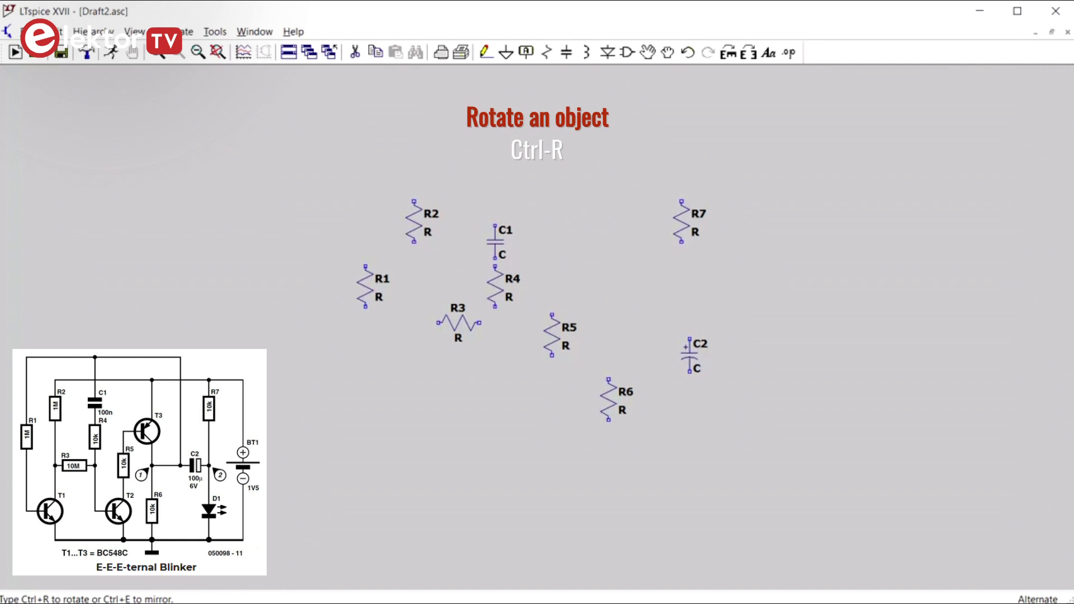
pyautogui.hotkey('ctrl', 'r')
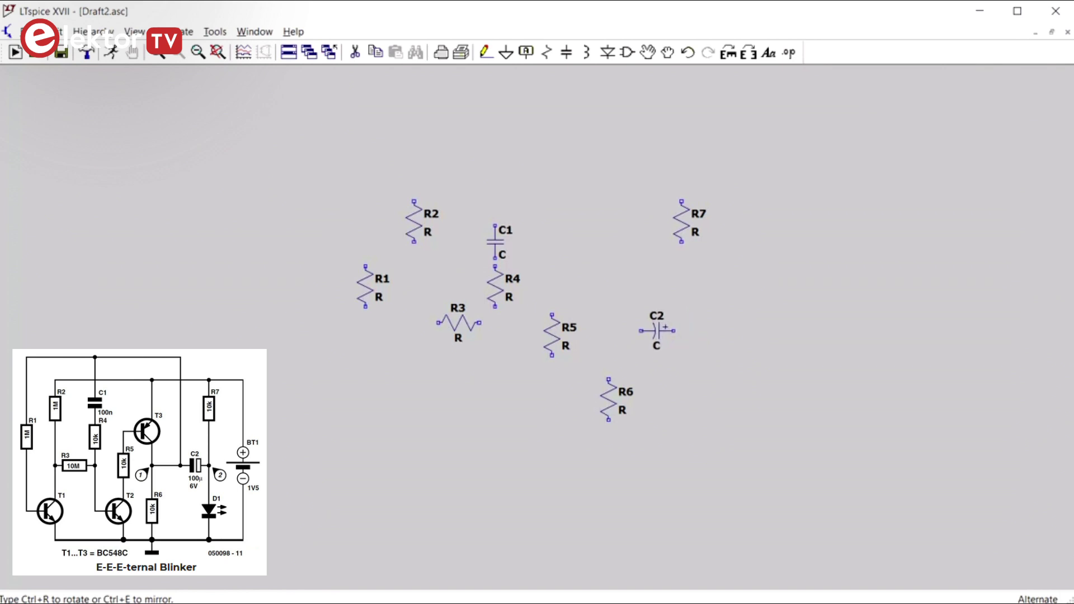
pyautogui.click(648, 323)
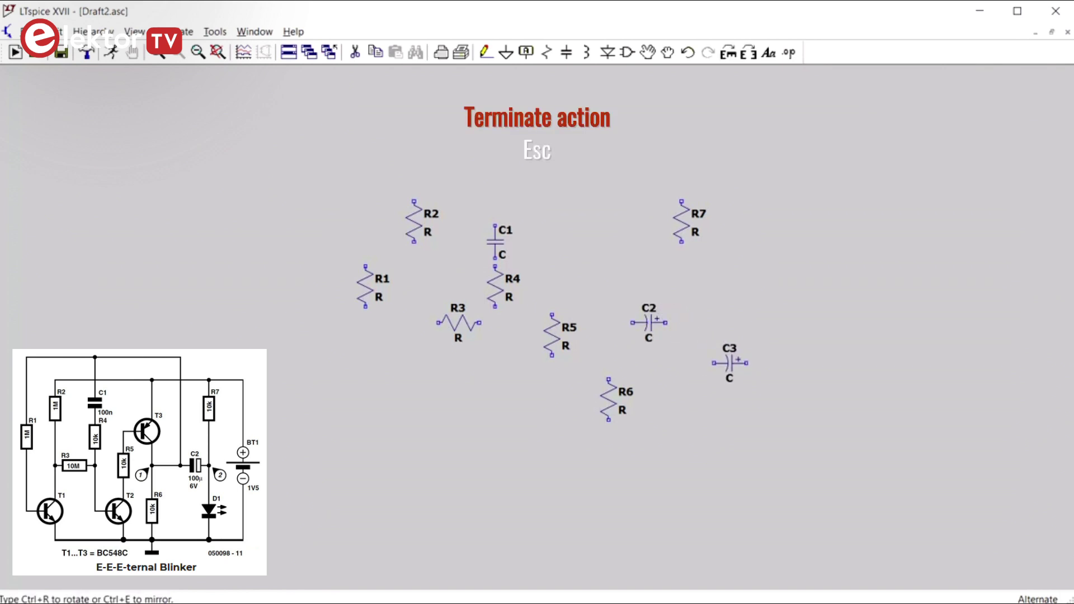
pyautogui.press('Escape')
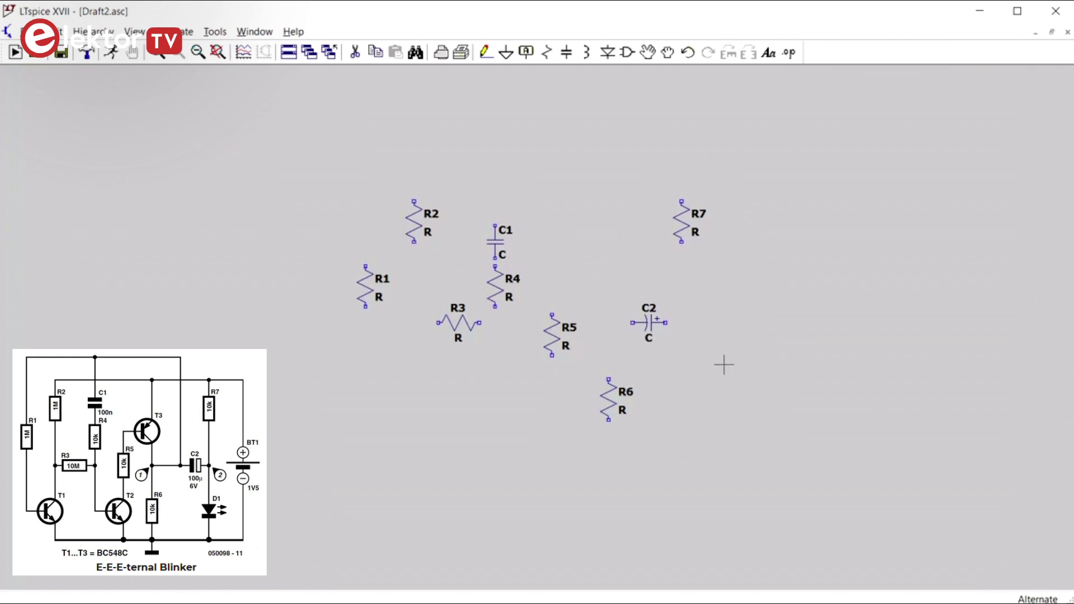
# Compare the npn–npn4 symbols in the component library and choose the basic npn.
pyautogui.click(627, 52)
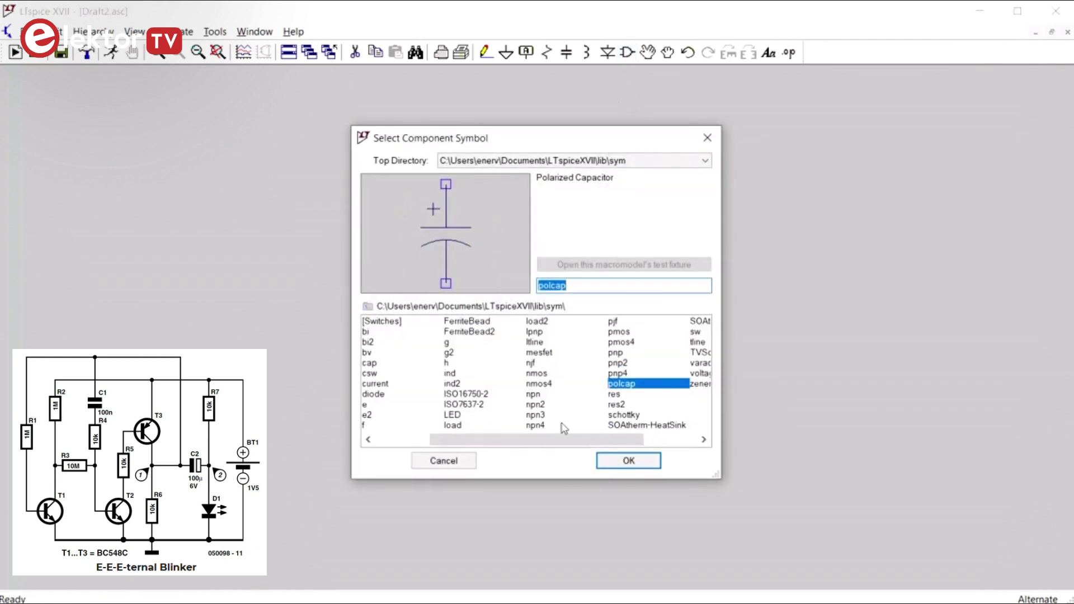
pyautogui.click(534, 395)
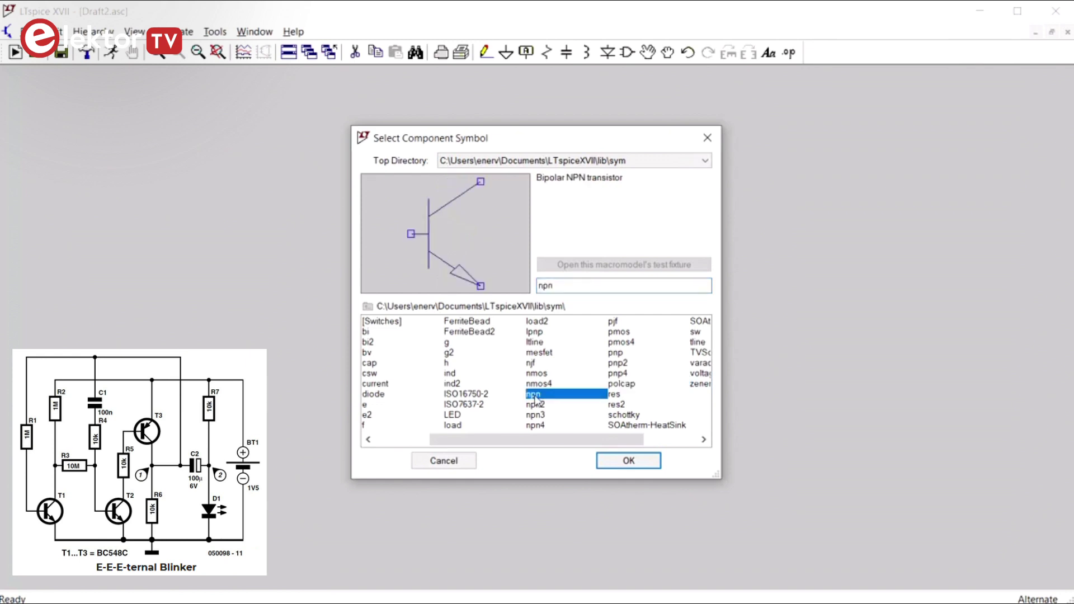
pyautogui.click(535, 405)
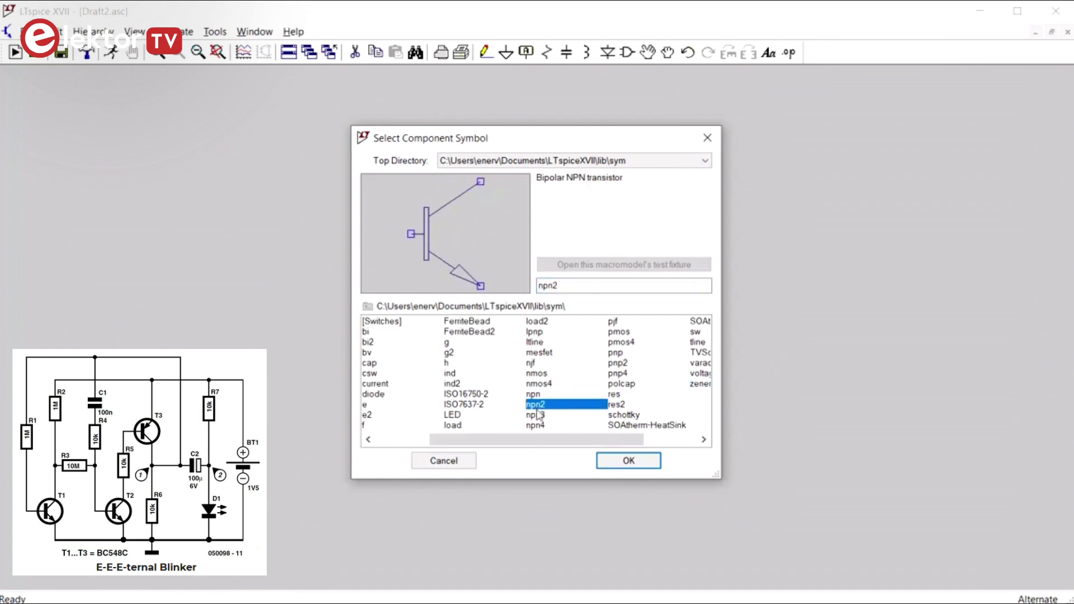
pyautogui.click(536, 415)
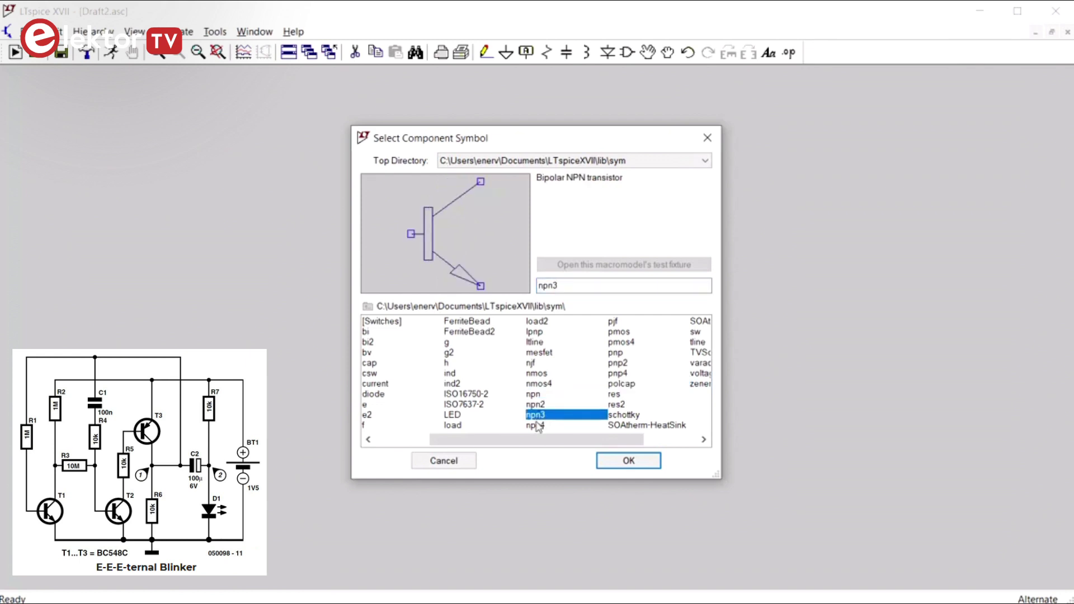
pyautogui.click(536, 426)
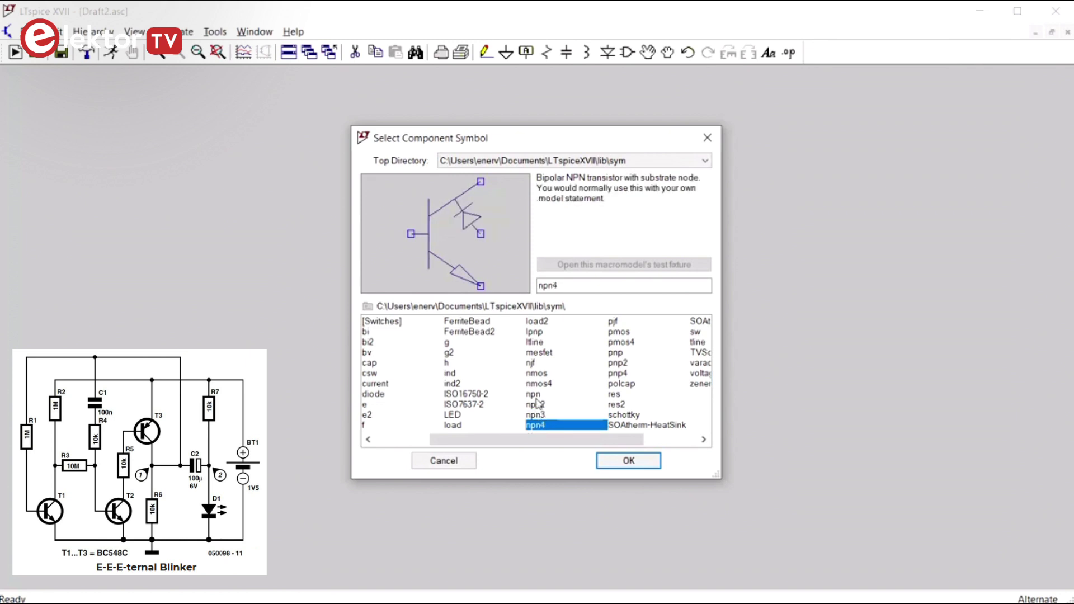
pyautogui.click(540, 394)
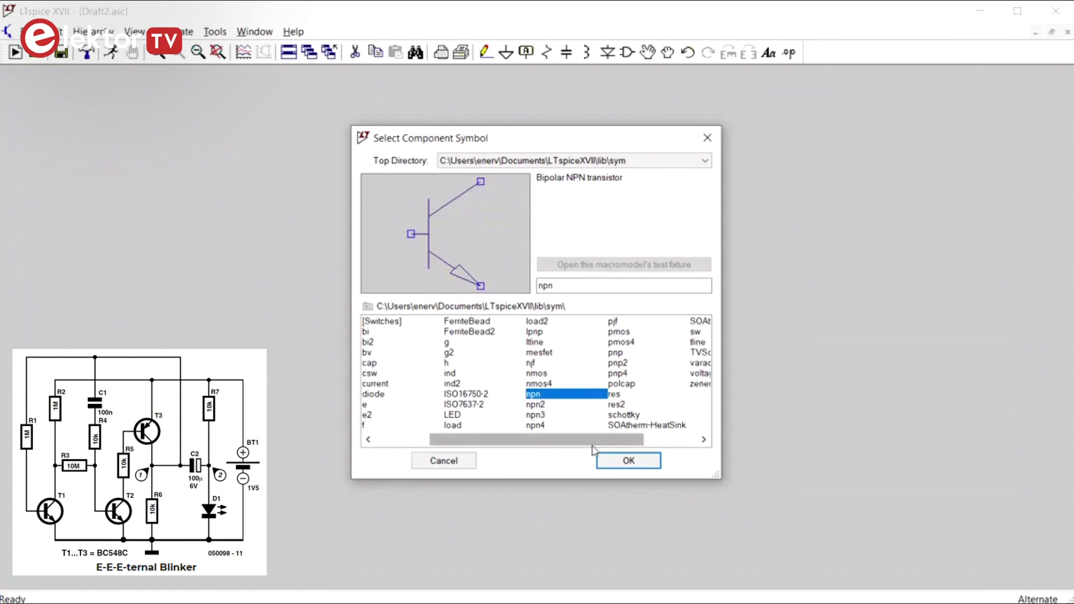
pyautogui.click(622, 461)
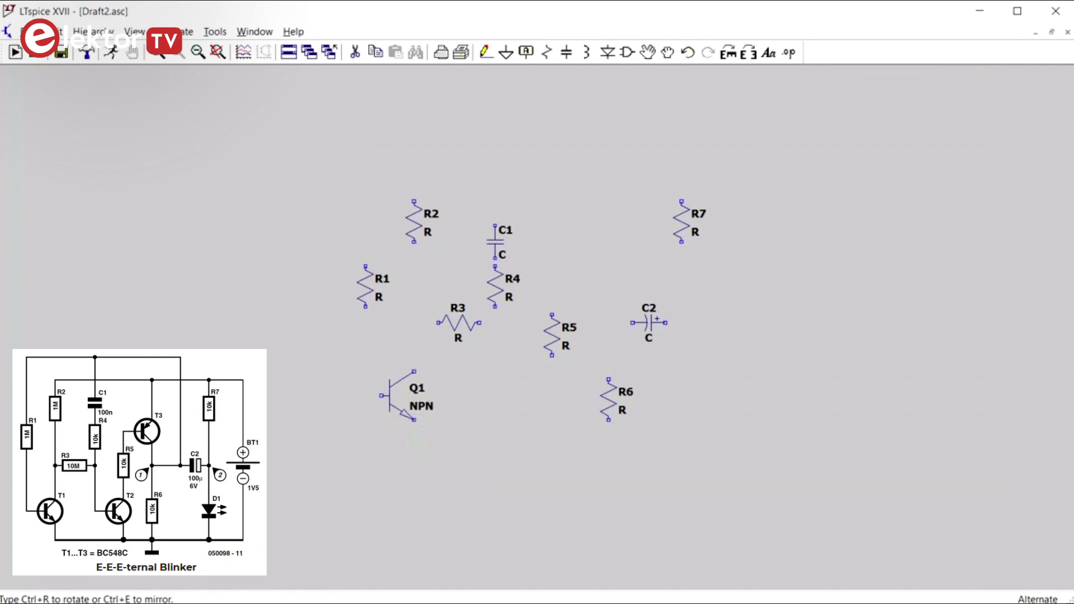
# Place Q1 below R1, Q2 left of R6, and mirrored Q3 between R4 and C2.
pyautogui.click(400, 394)
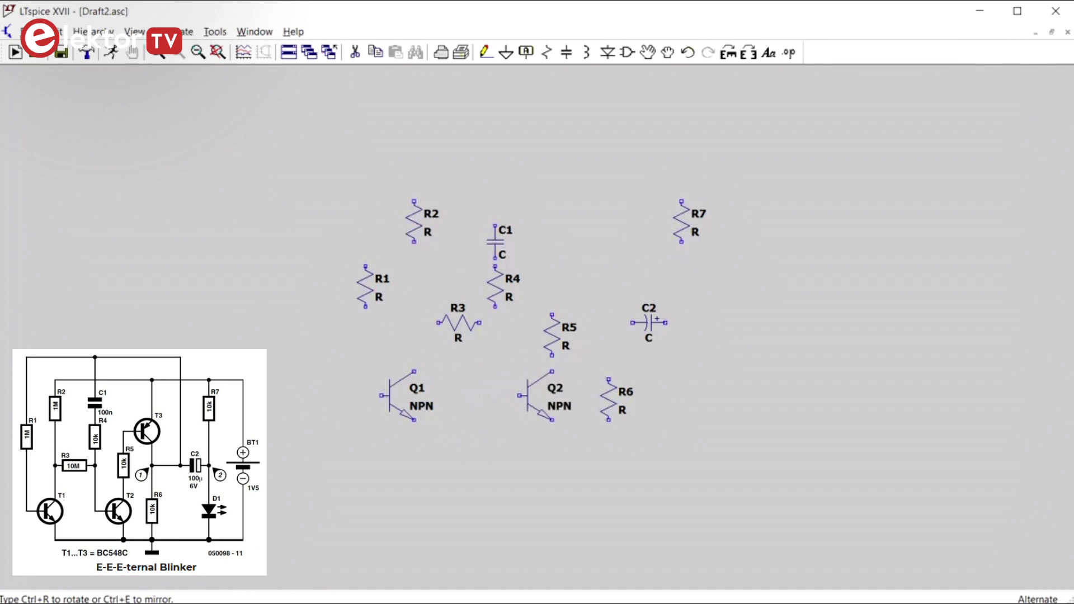
pyautogui.click(538, 394)
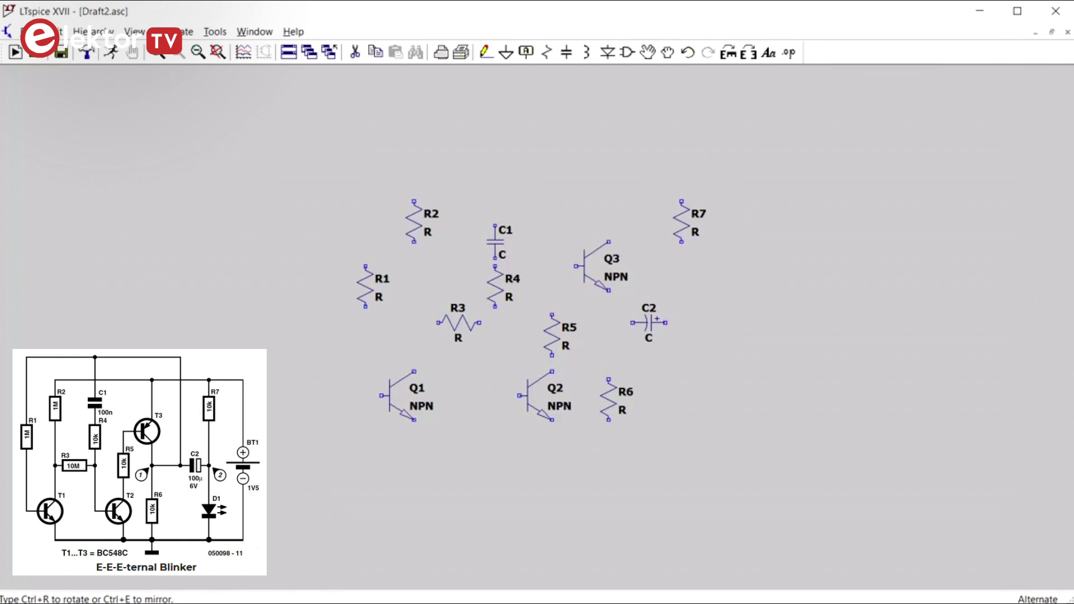
pyautogui.hotkey('ctrl', 'e')
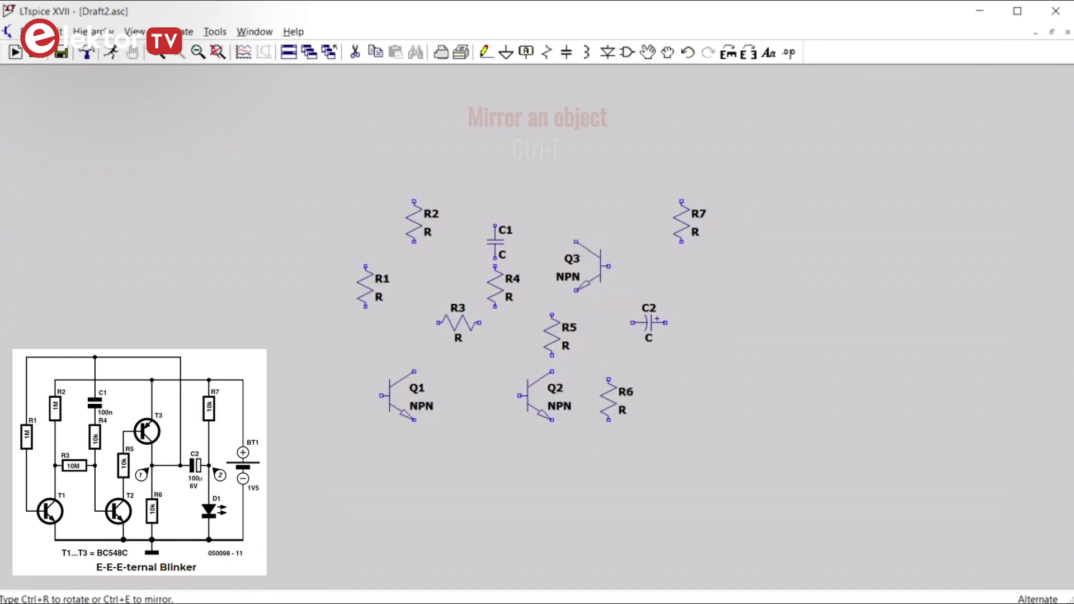
pyautogui.hotkey('ctrl', 'e')
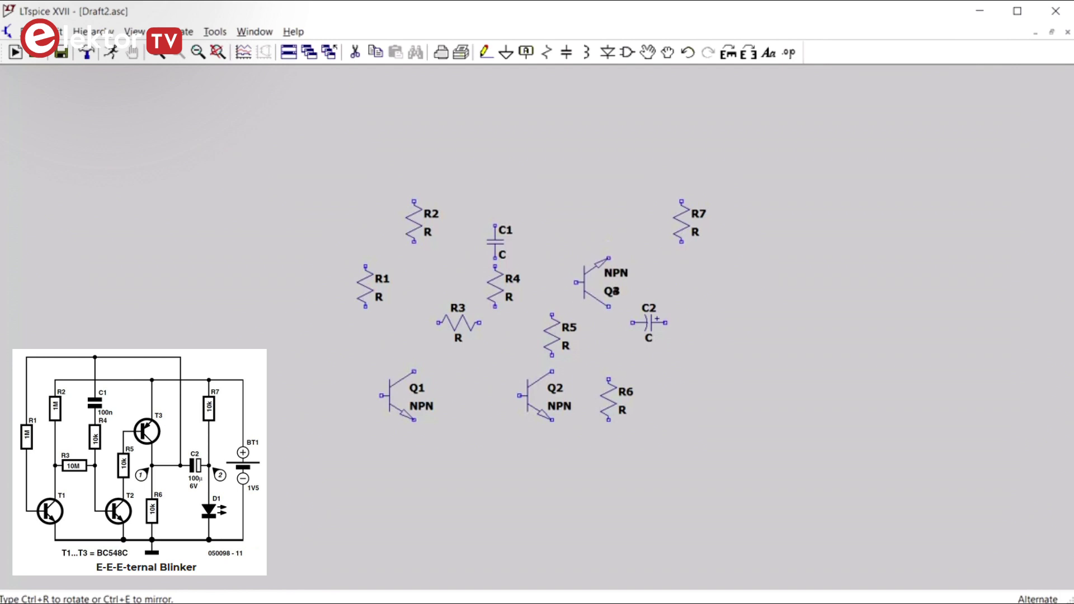
pyautogui.click(592, 283)
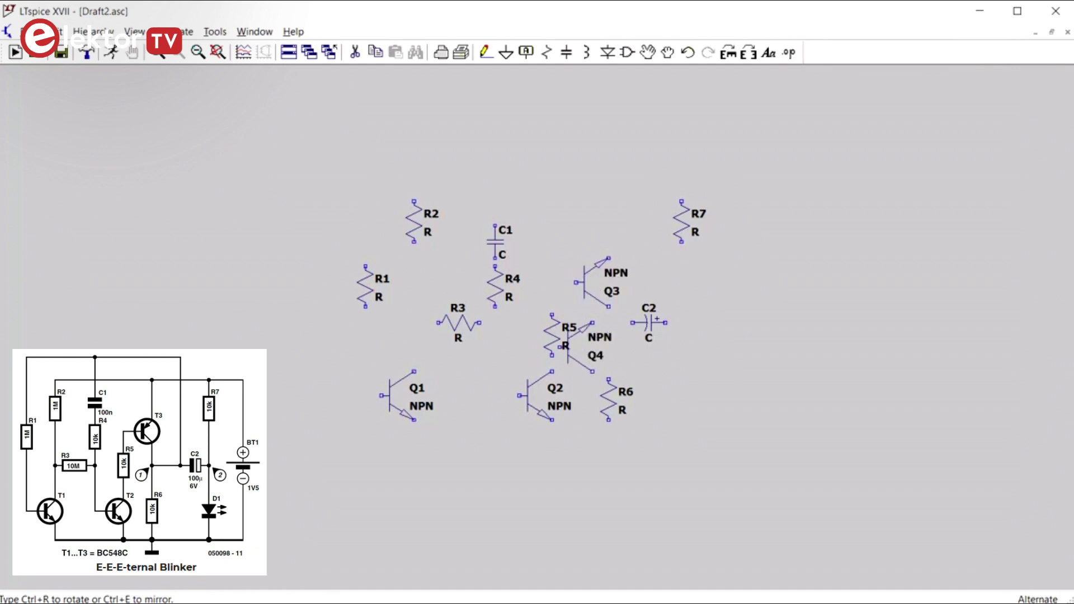
pyautogui.press('Escape')
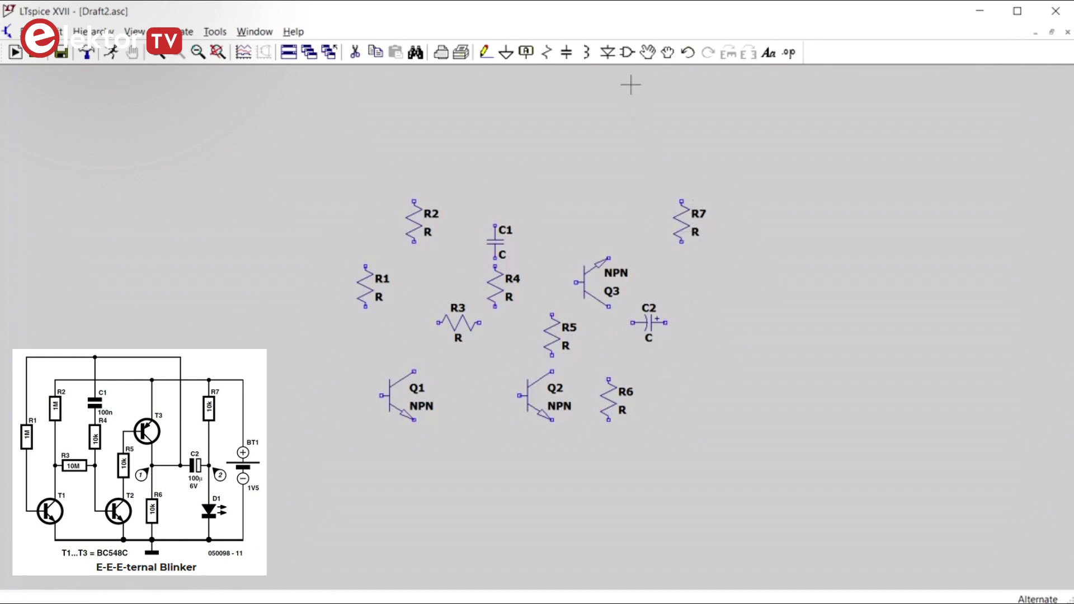
# Place LED D1 to the right of R6.
pyautogui.click(629, 54)
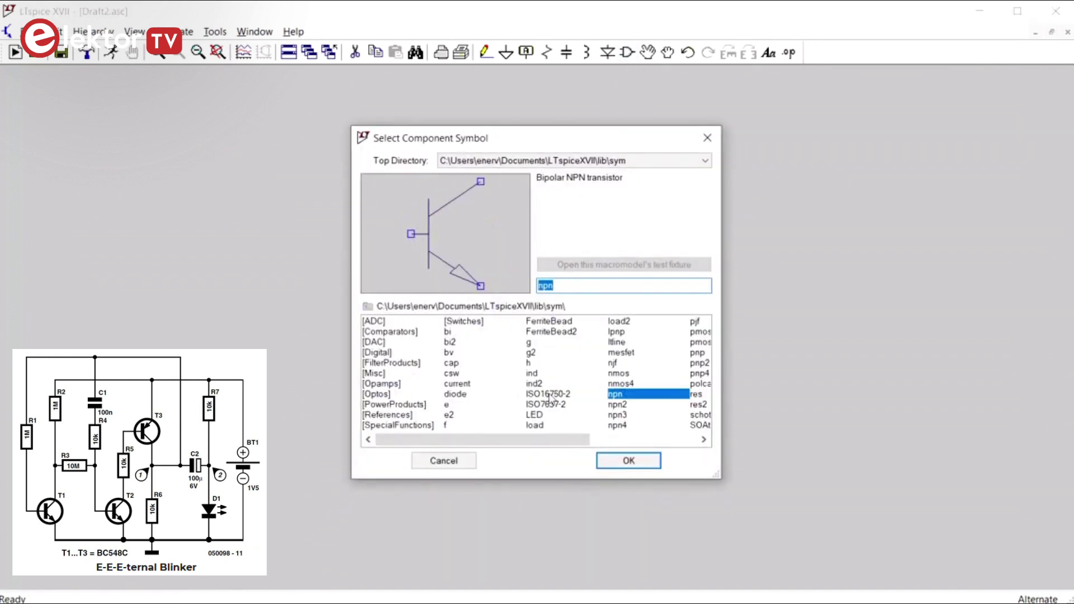
pyautogui.click(534, 414)
pyautogui.click(621, 460)
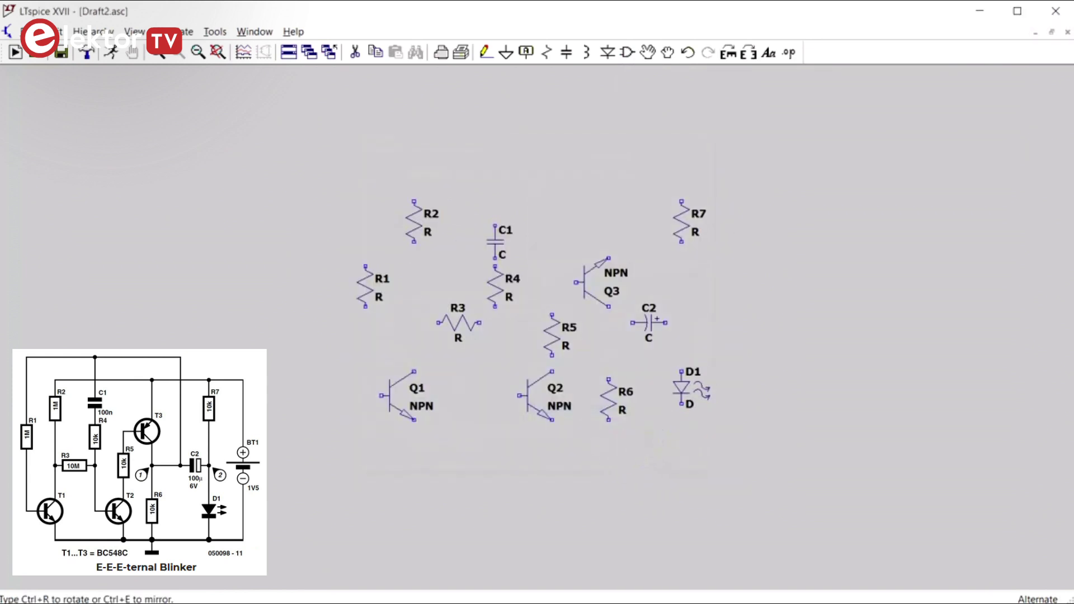
pyautogui.click(681, 396)
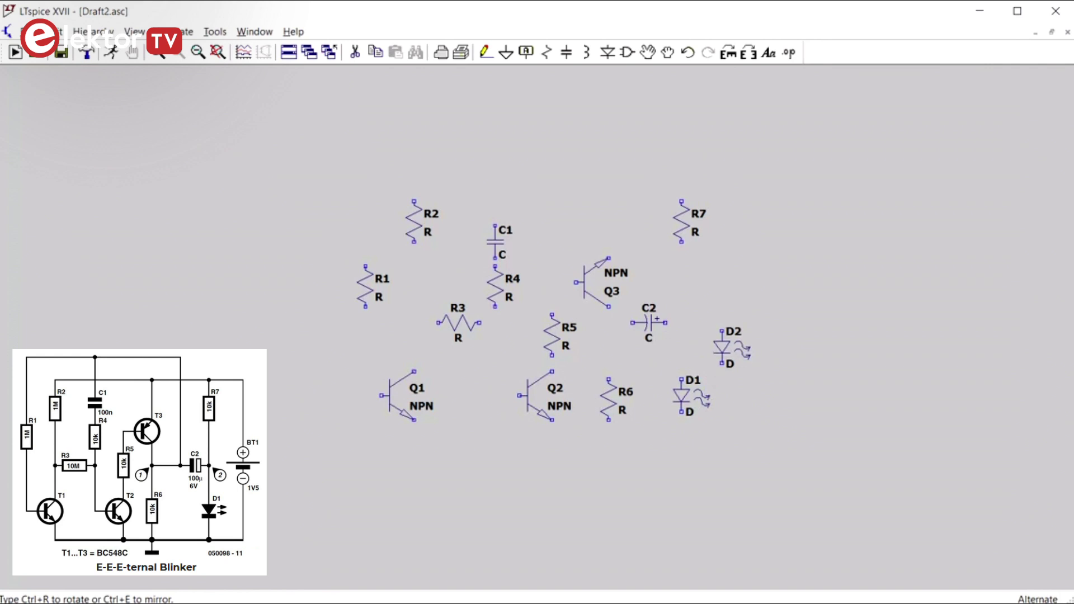
pyautogui.press('Escape')
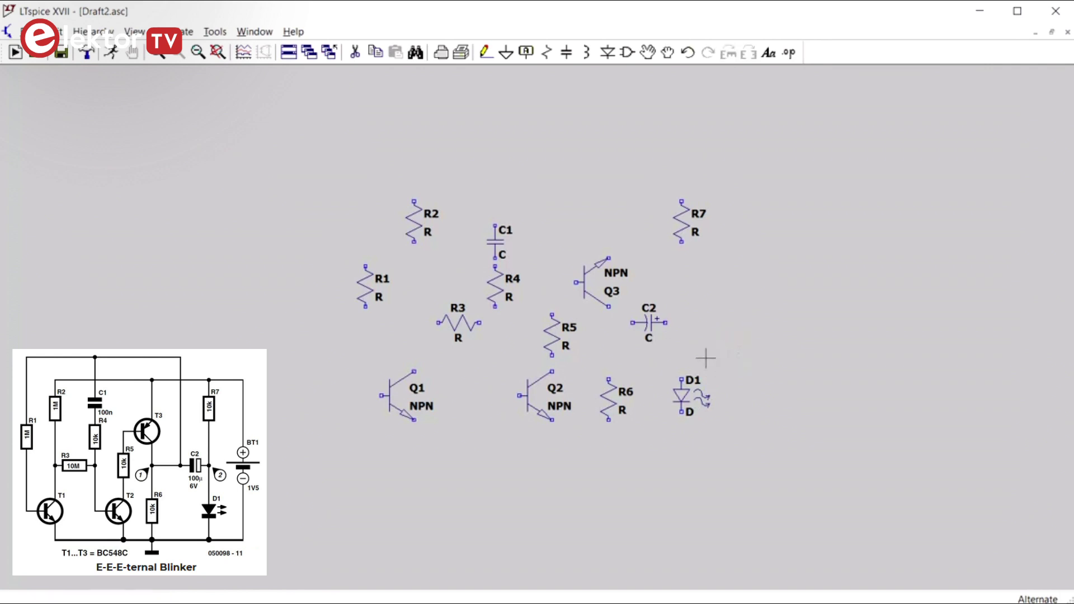
# Add voltage source V1 from the component library.
pyautogui.click(627, 54)
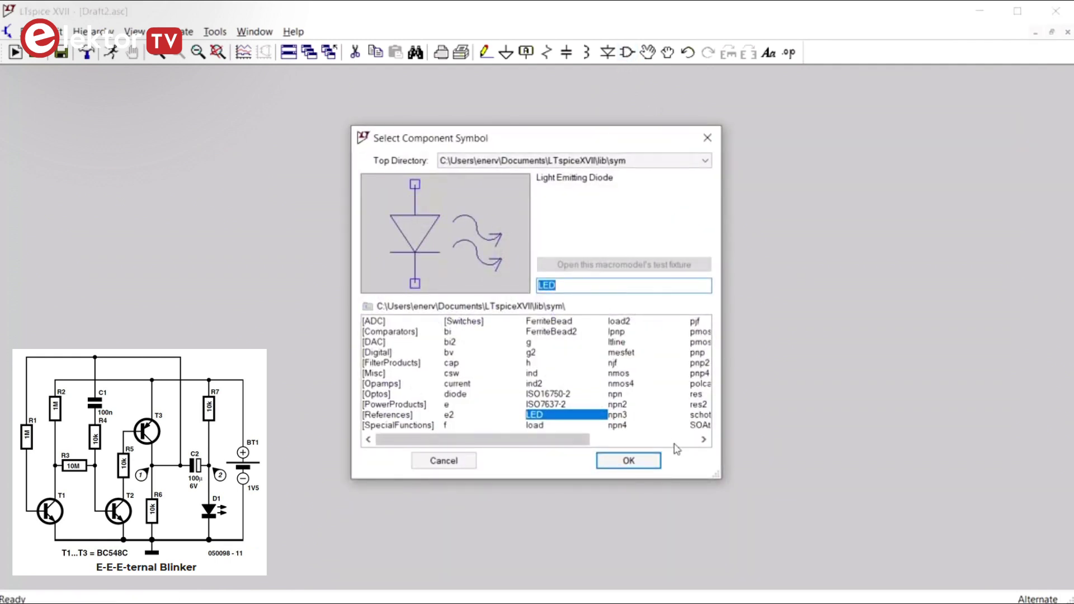
pyautogui.click(666, 439)
pyautogui.click(622, 373)
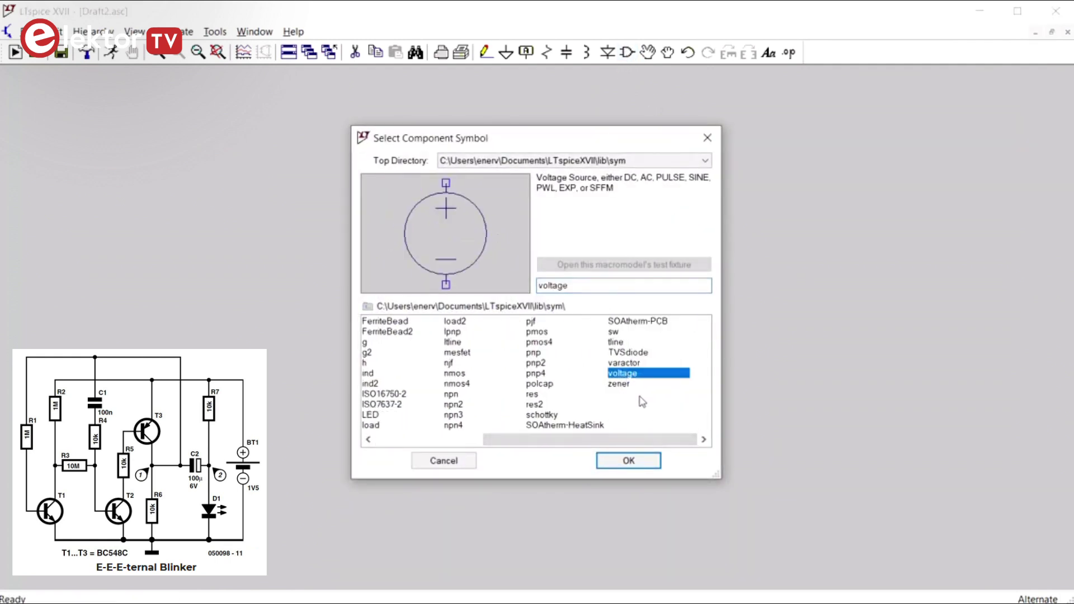
pyautogui.click(628, 460)
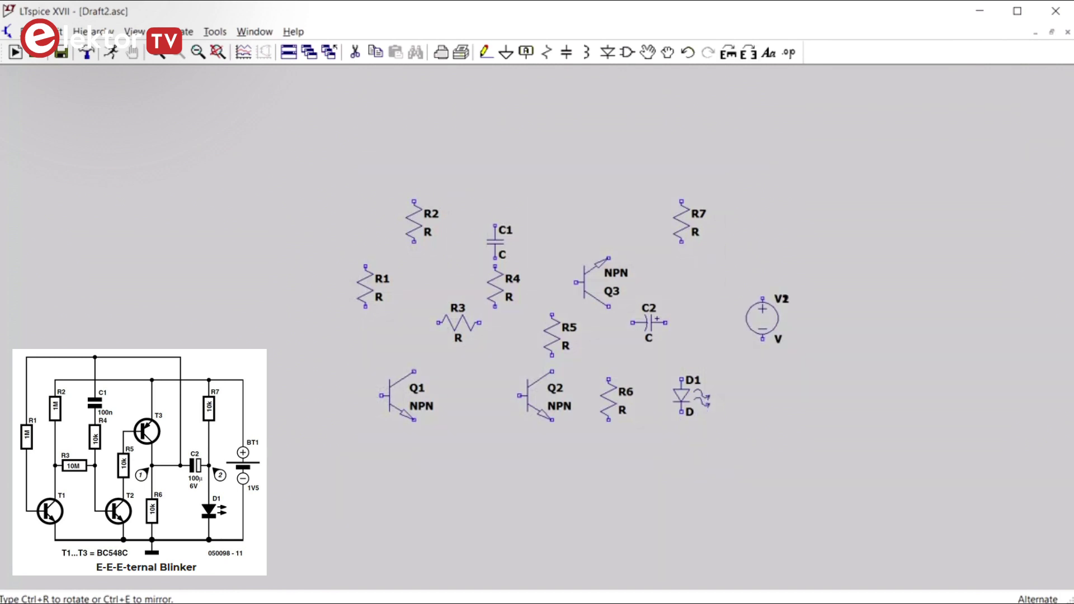
pyautogui.press('Escape')
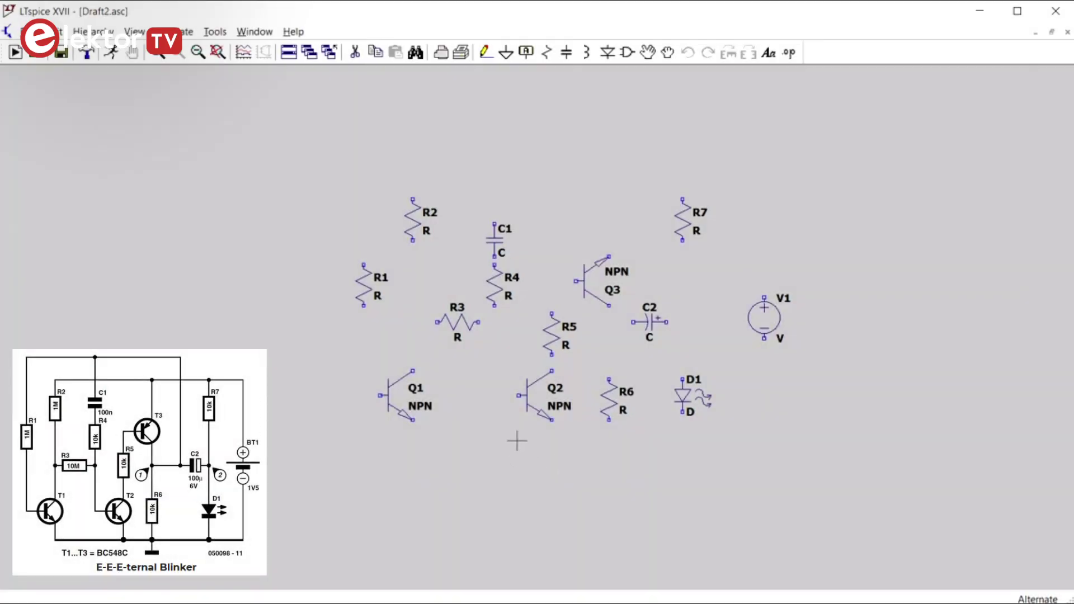
# Wire R1's bottom to Q1's base and Q1's collector up to R2.
pyautogui.click(485, 54)
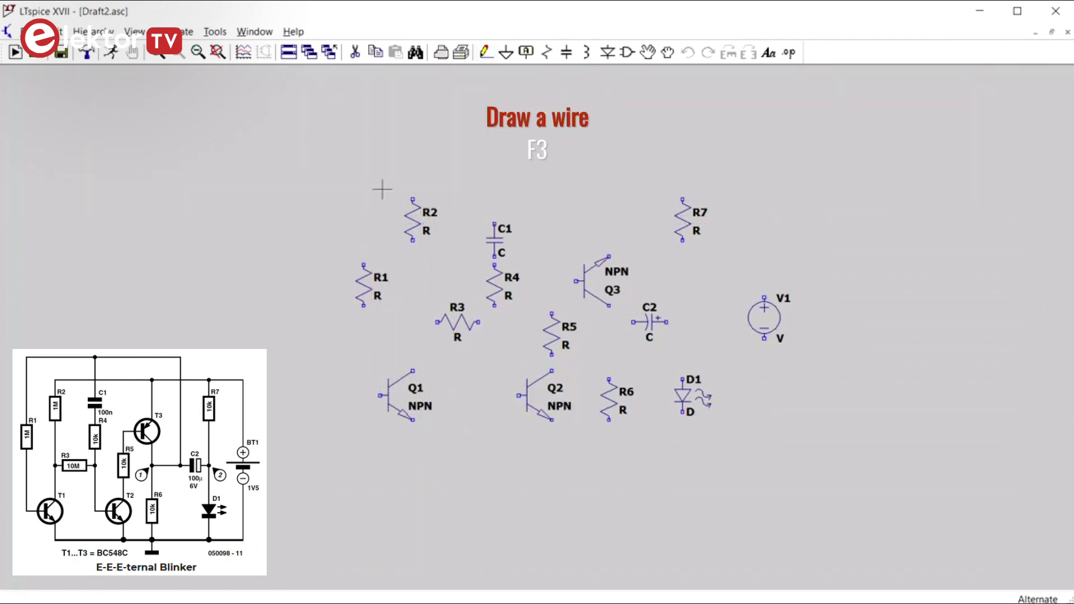
pyautogui.press('F3')
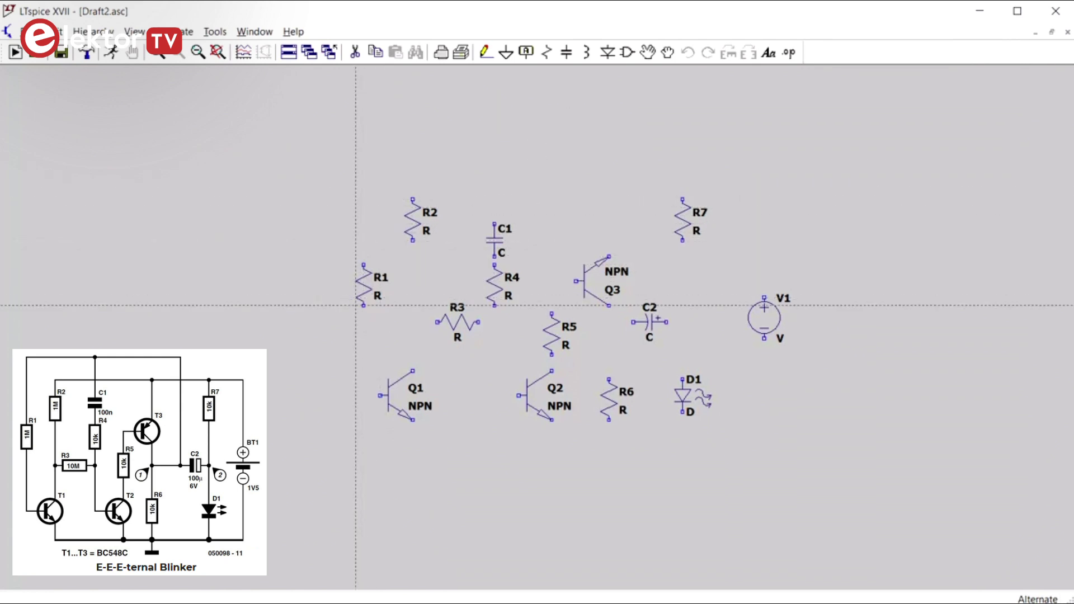
pyautogui.click(363, 305)
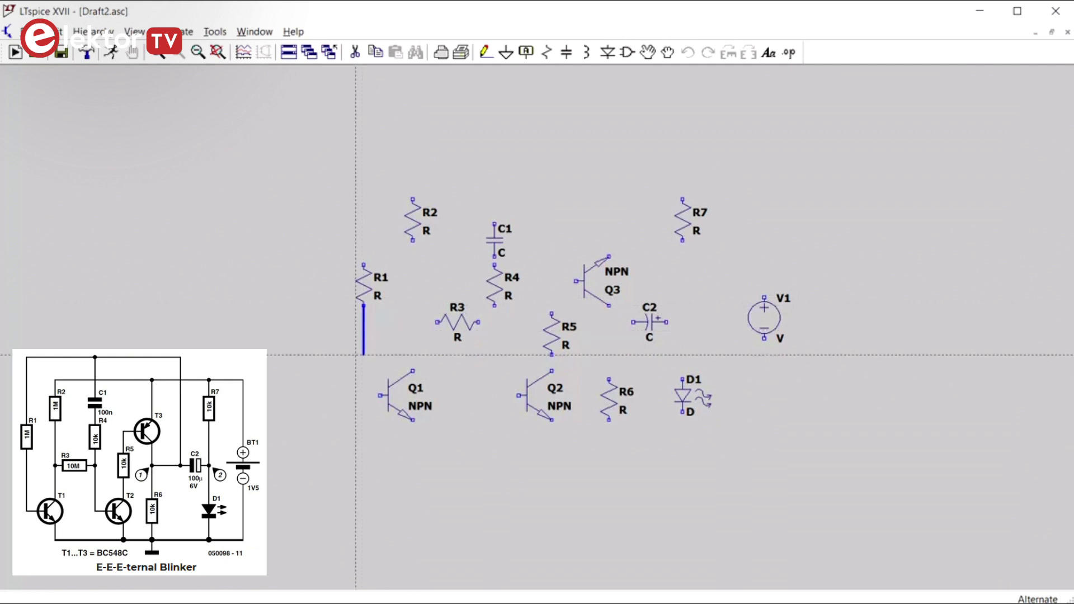
pyautogui.click(363, 396)
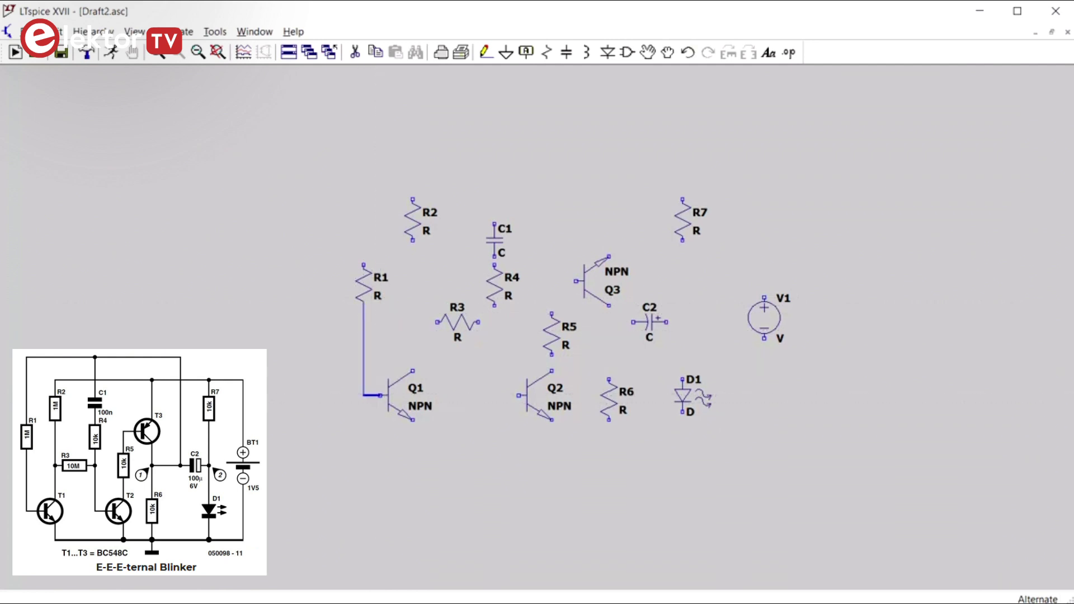
pyautogui.click(387, 395)
pyautogui.press('F9')
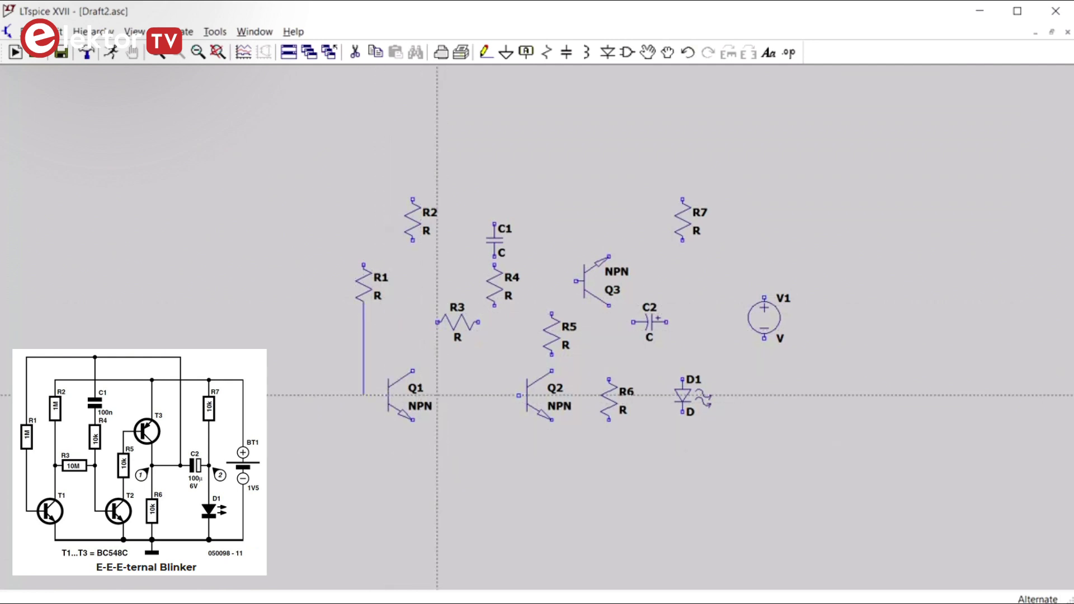
pyautogui.click(412, 370)
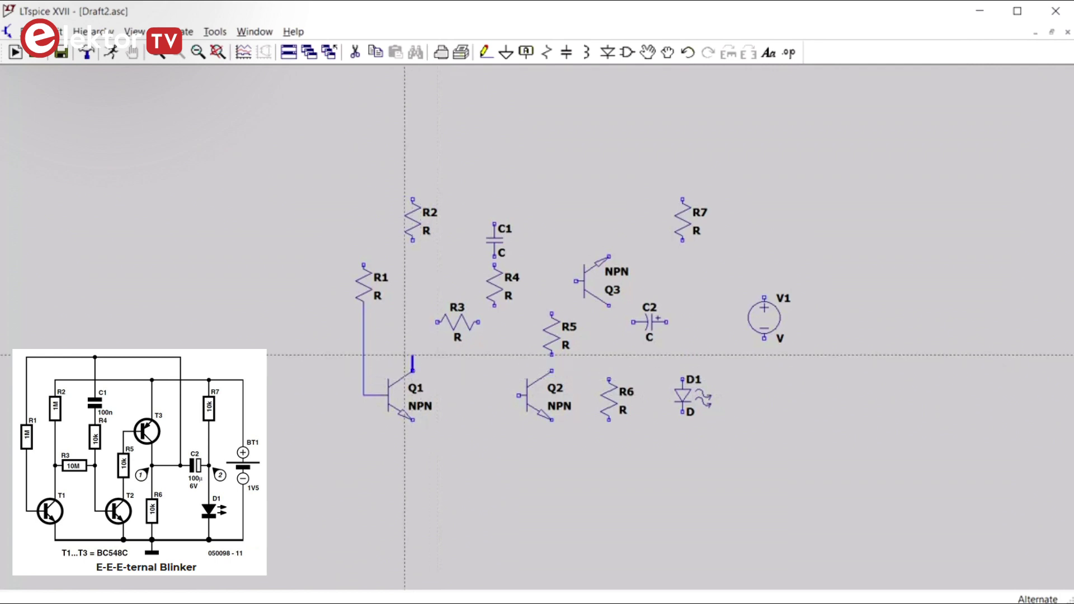
pyautogui.click(412, 240)
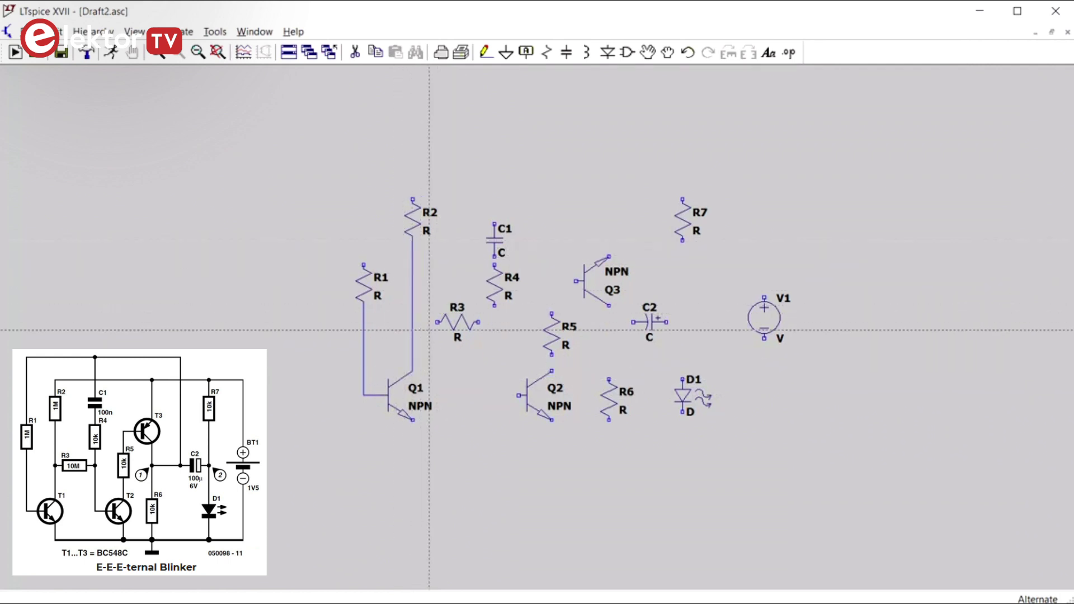
# Wire R3 between the collector wire and Q2's base, join C1 to R4, and add the bottom wire.
pyautogui.click(437, 322)
pyautogui.click(412, 322)
pyautogui.click(494, 323)
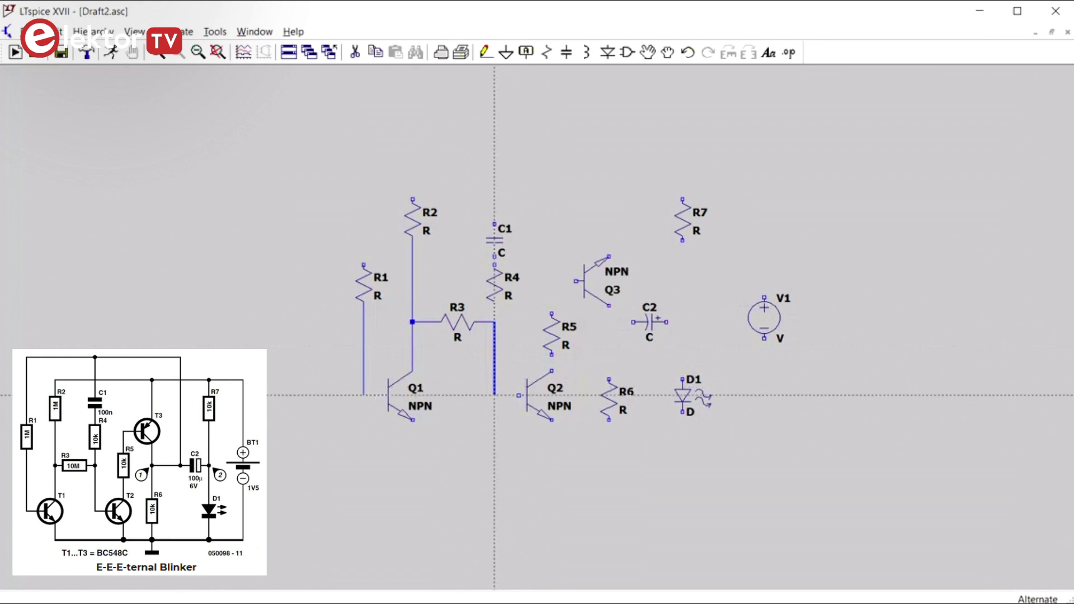
pyautogui.click(518, 395)
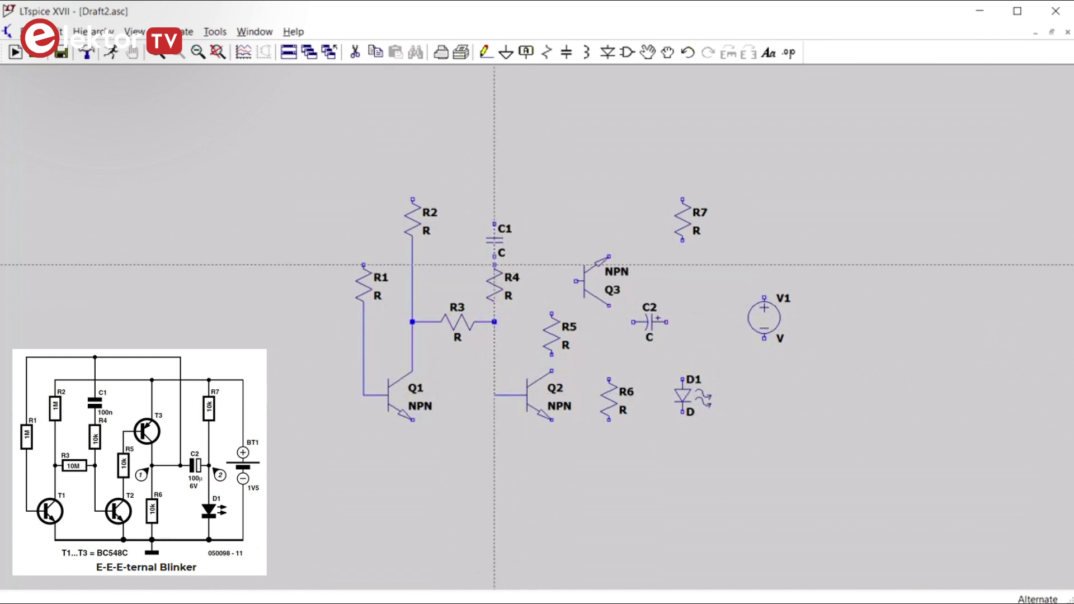
pyautogui.click(495, 264)
pyautogui.click(494, 257)
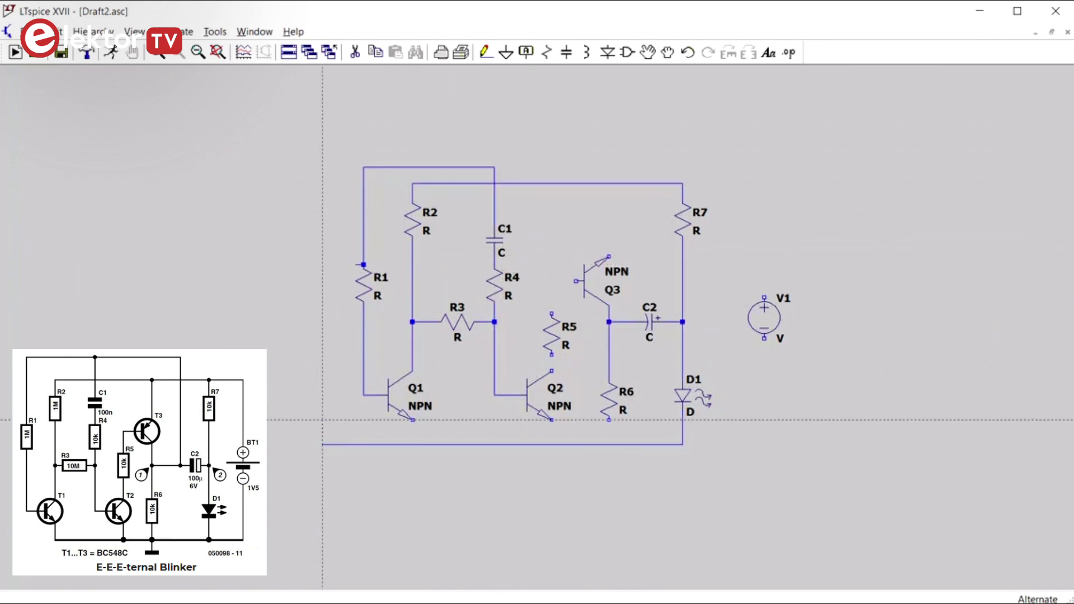
pyautogui.click(322, 420)
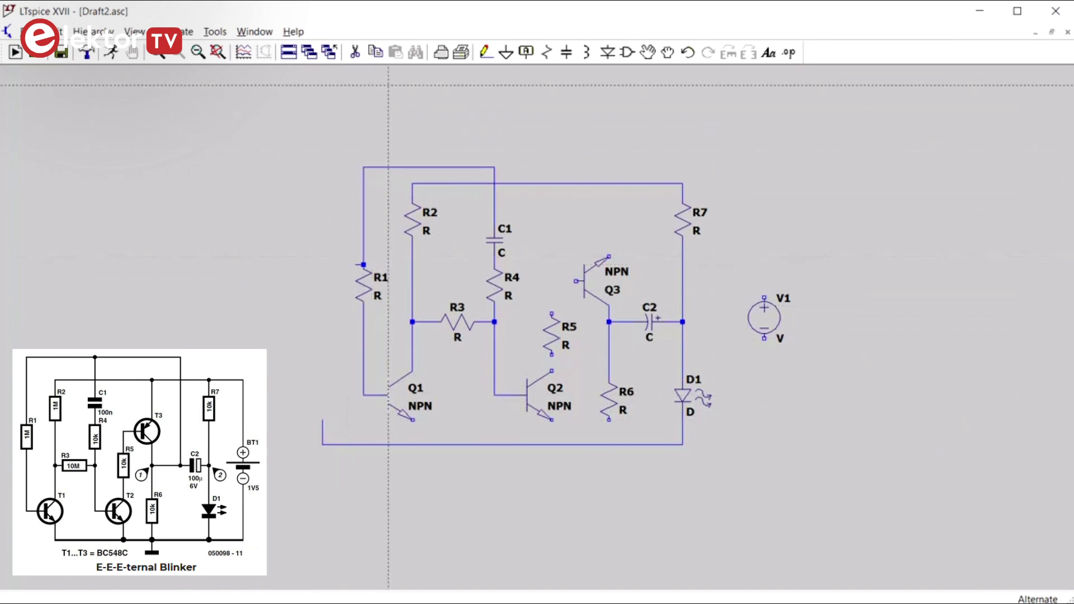
# Delete the short wire stub and the bottom wire under the transistors.
pyautogui.click(355, 53)
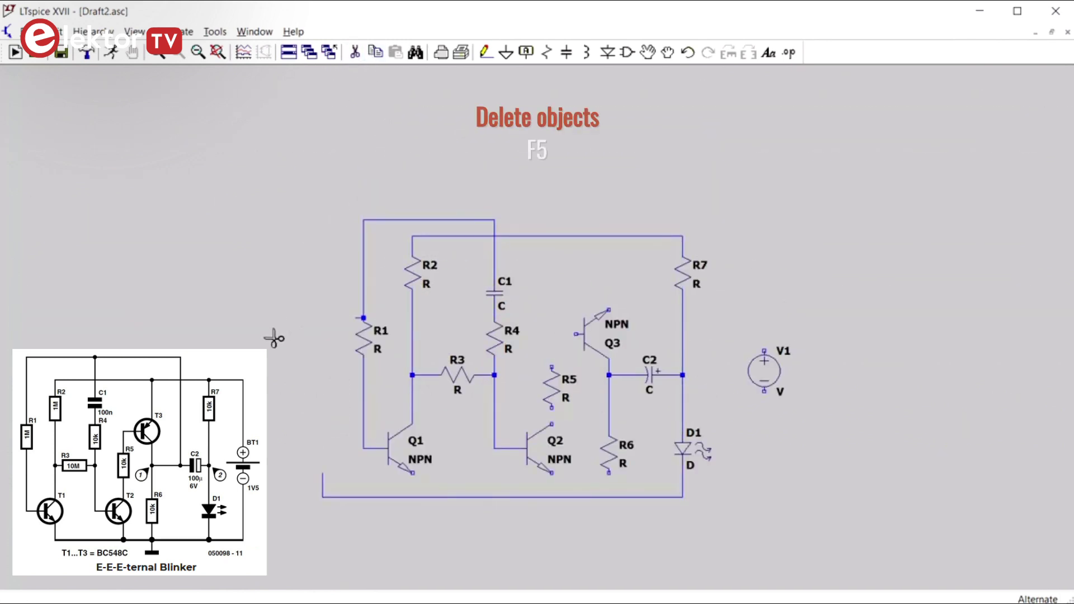
pyautogui.click(322, 484)
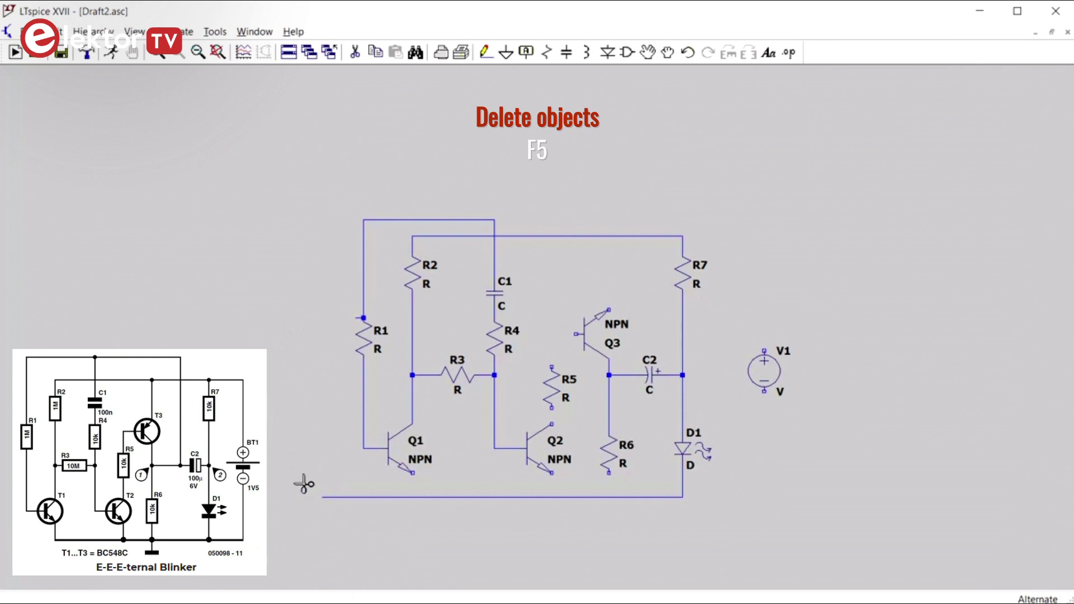
pyautogui.moveTo(298, 472); pyautogui.dragTo(388, 525)
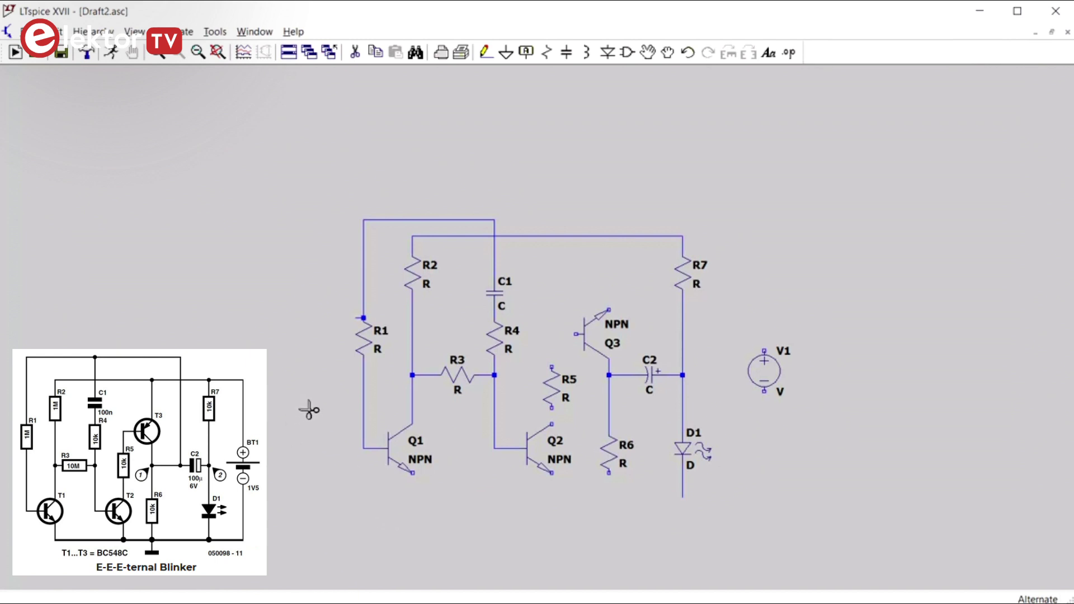
pyautogui.press('Escape')
pyautogui.moveTo(319, 410); pyautogui.dragTo(361, 358)
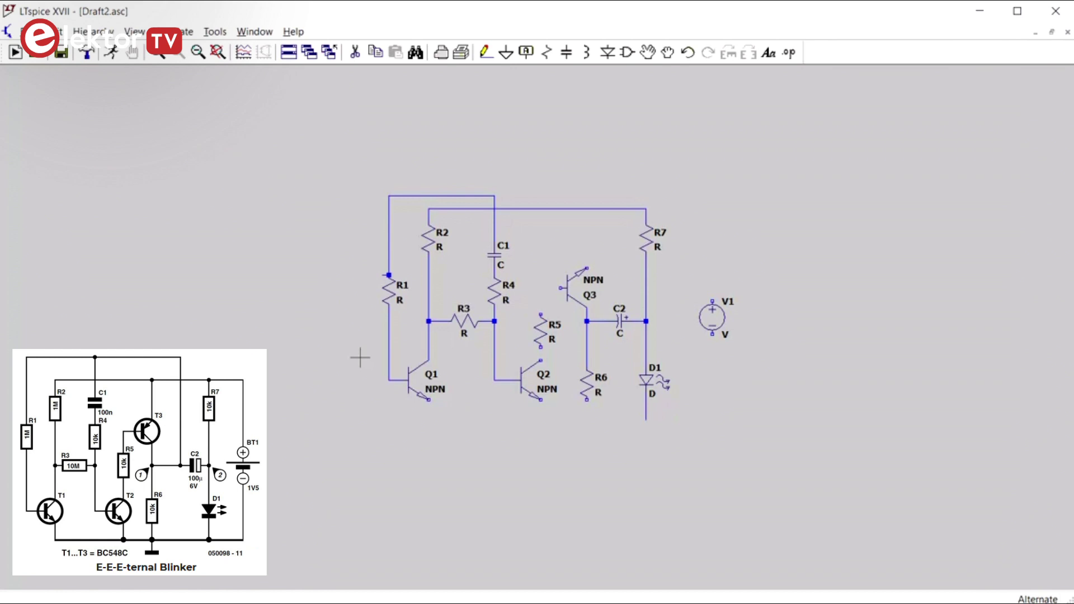
pyautogui.scroll(2, 442, 356)
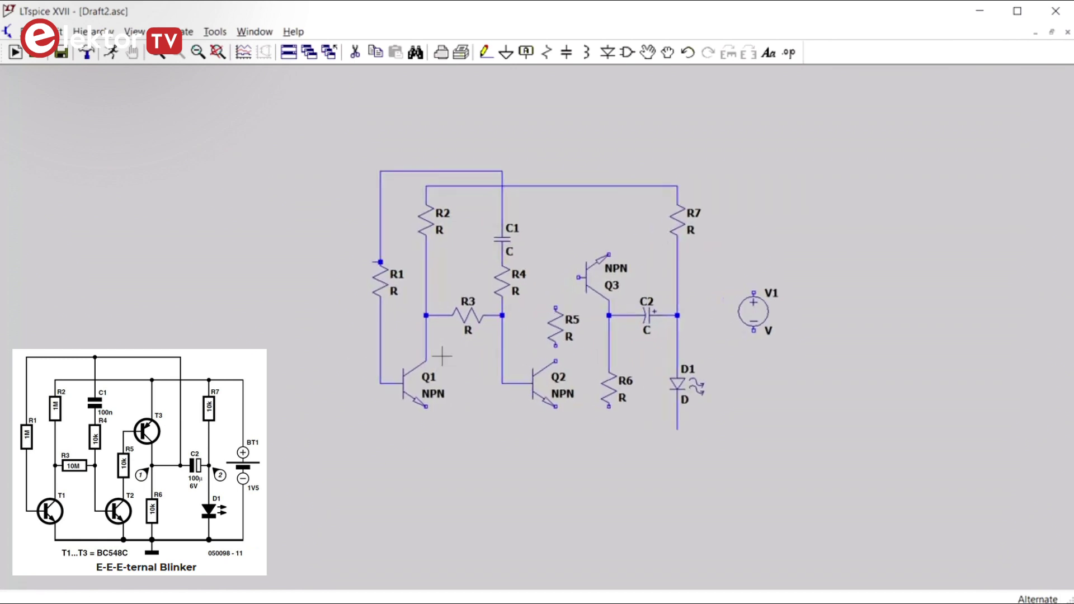
# Wire the Q1 and Q2 emitters and R6 into a common bottom rail running to D1.
pyautogui.press('F3')
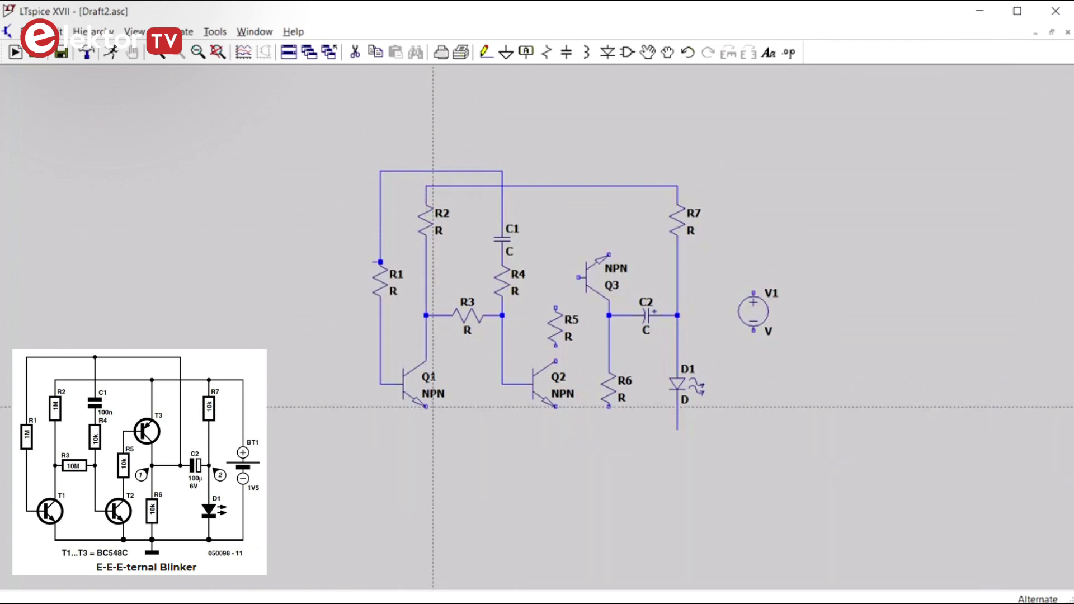
pyautogui.click(426, 407)
pyautogui.click(677, 429)
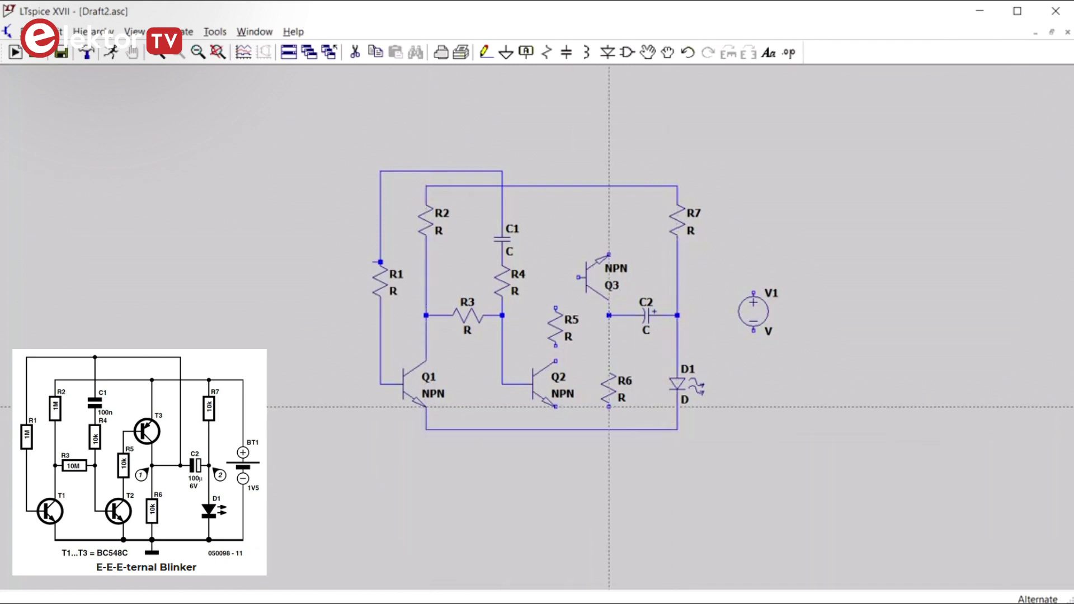
pyautogui.click(608, 407)
pyautogui.click(555, 407)
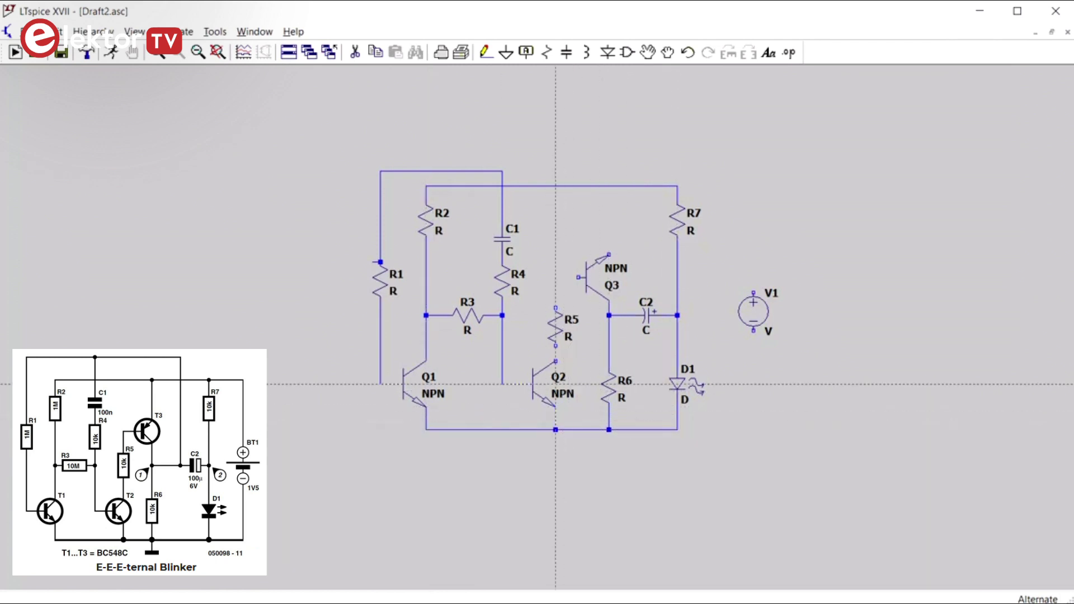
pyautogui.click(555, 406)
pyautogui.click(556, 430)
# Connect R5 to Q3's base, Q3's collector to the supply rail, and V1 across both rails.
pyautogui.click(555, 278)
pyautogui.click(578, 276)
pyautogui.click(609, 186)
pyautogui.click(753, 185)
pyautogui.click(753, 331)
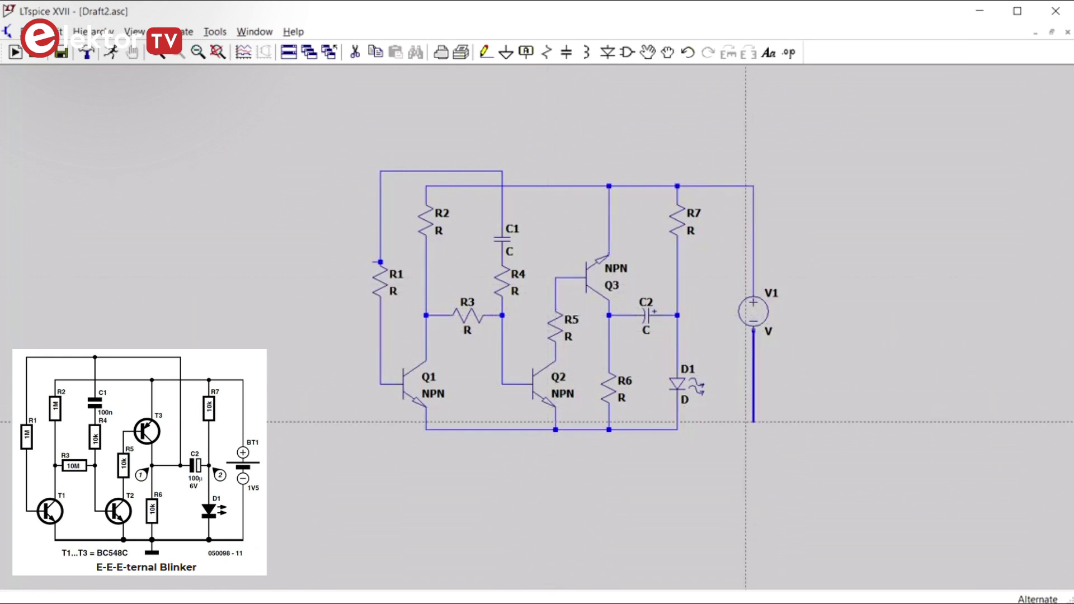
pyautogui.click(677, 429)
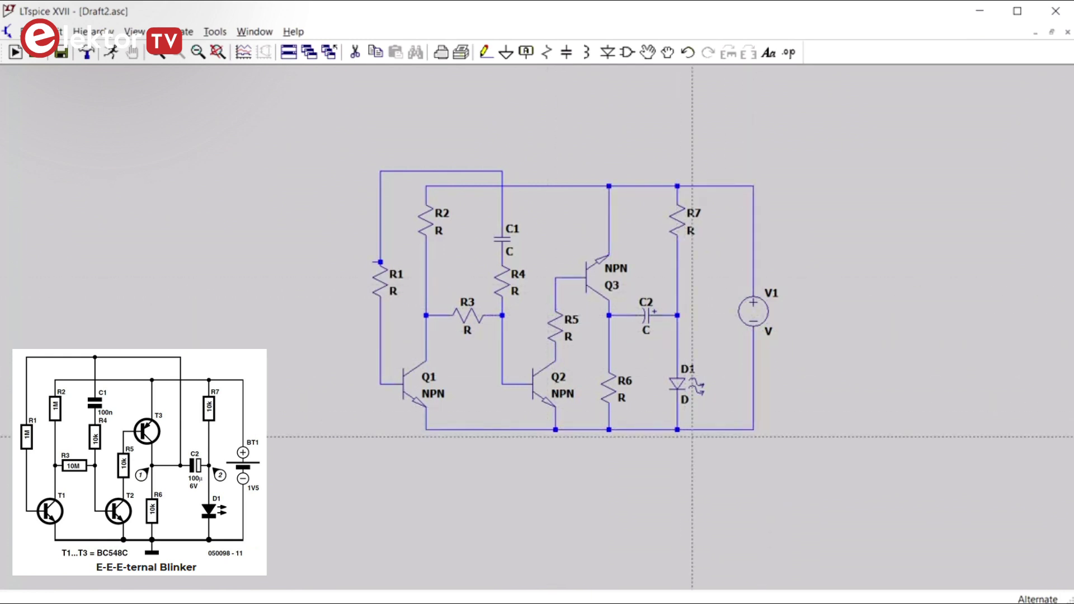
# Run a wire from C1's top junction right past Q3 and down to C2's node.
pyautogui.click(502, 171)
pyautogui.click(623, 170)
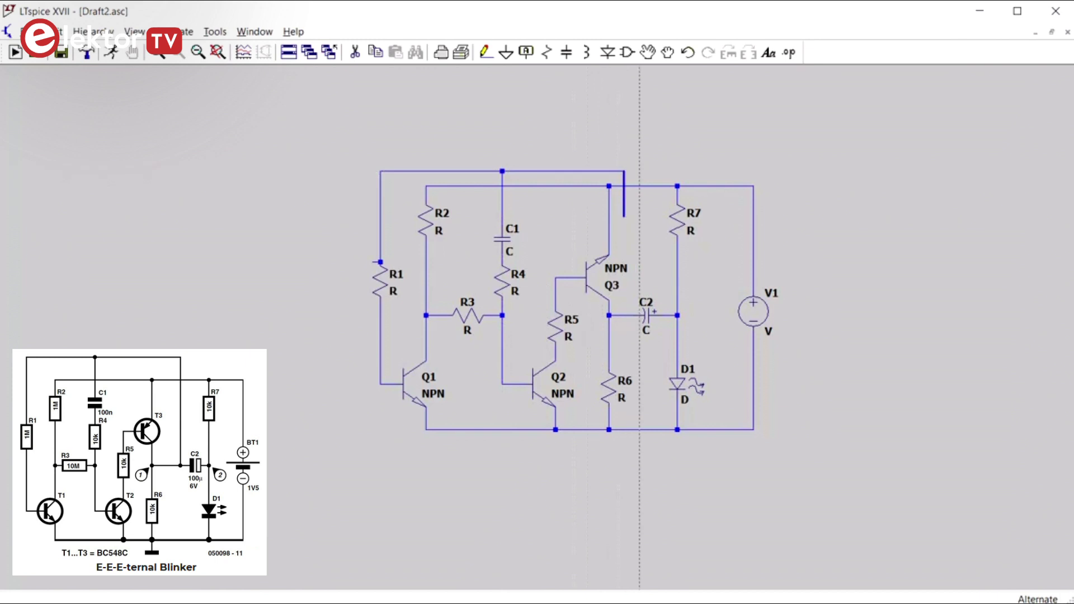
pyautogui.click(624, 315)
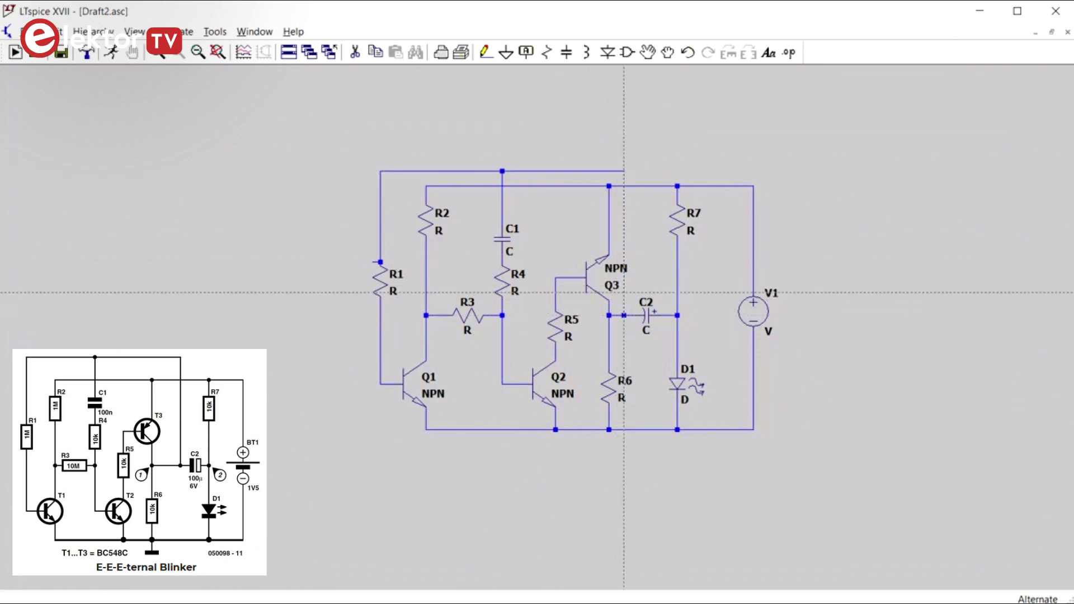
pyautogui.press('Escape')
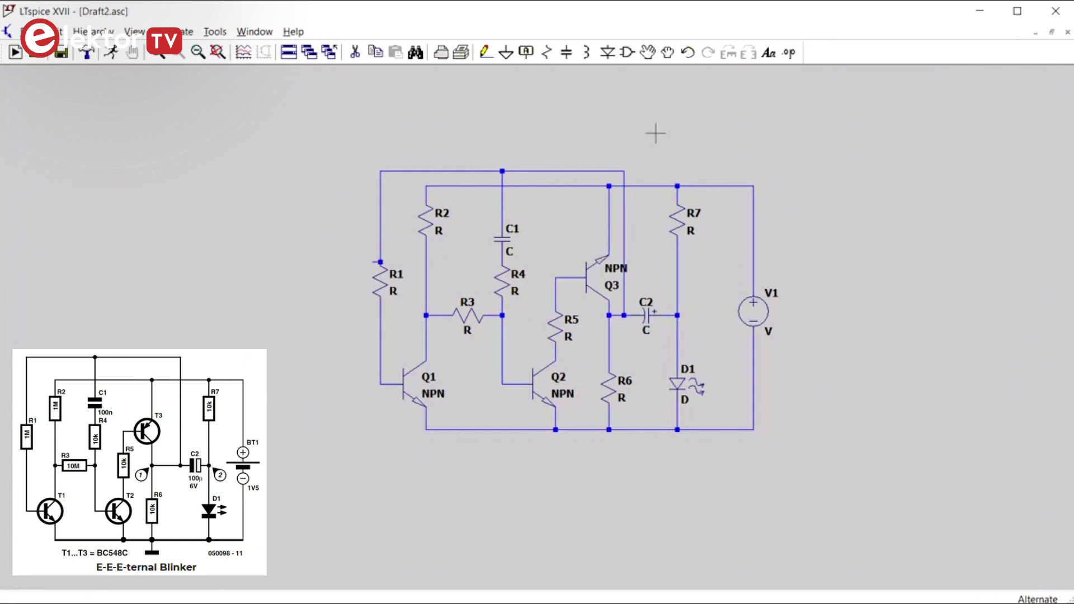
# Drag the vertical wire beside Q3 slightly right, test Move on it and Q3, then undo and redo.
pyautogui.click(667, 52)
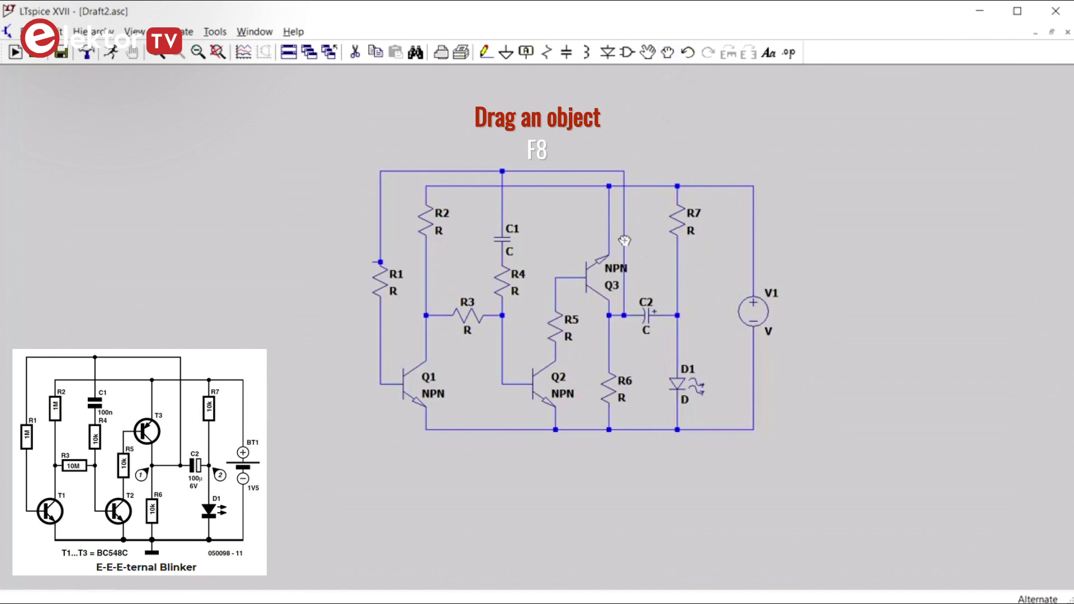
pyautogui.moveTo(624, 241); pyautogui.dragTo(632, 239)
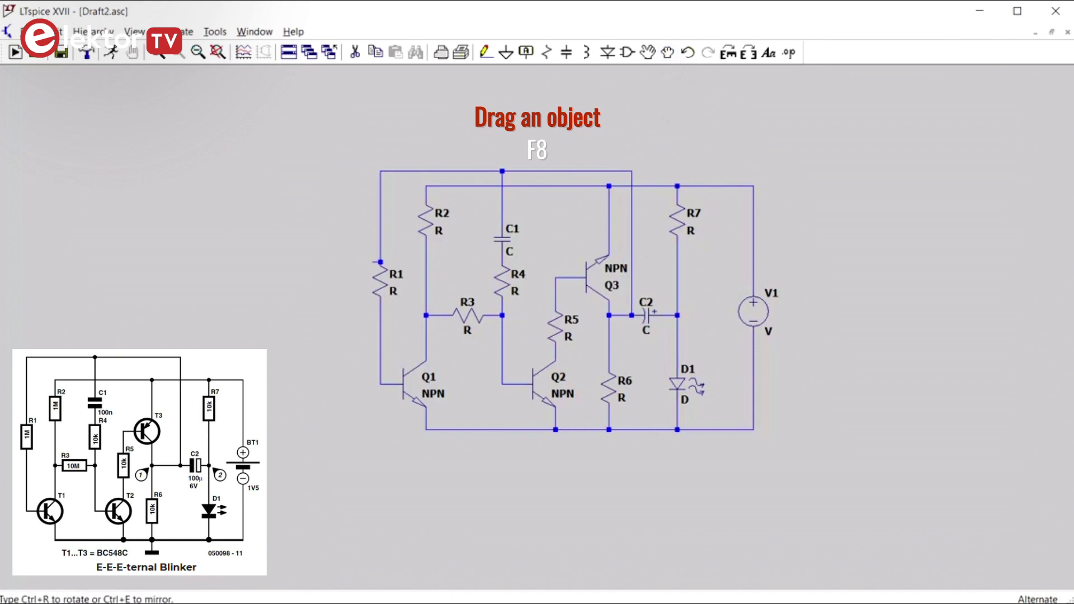
pyautogui.click(645, 58)
pyautogui.click(632, 241)
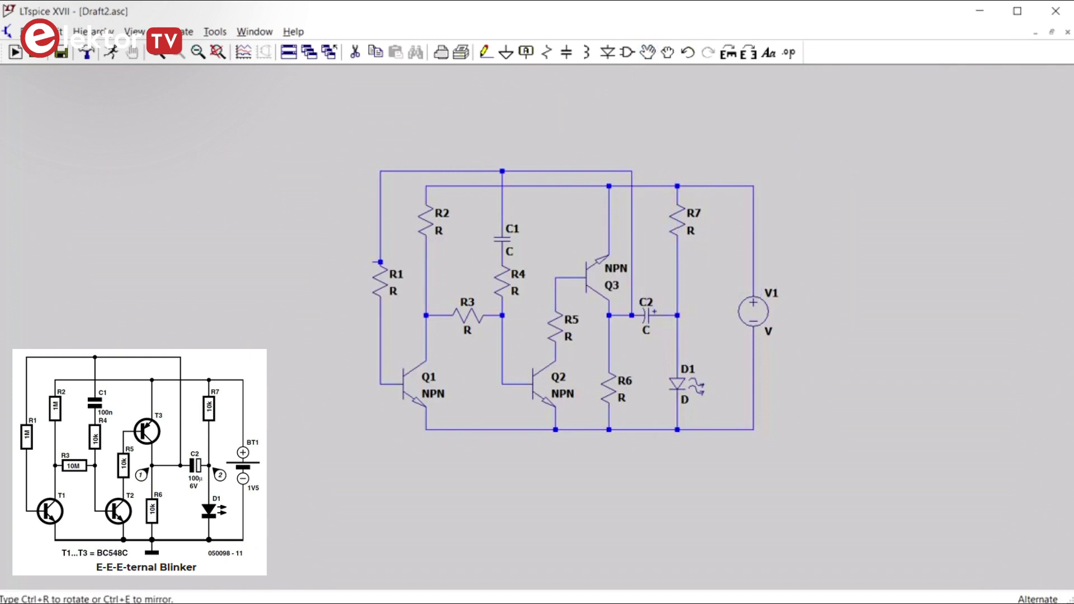
pyautogui.click(633, 241)
pyautogui.click(592, 276)
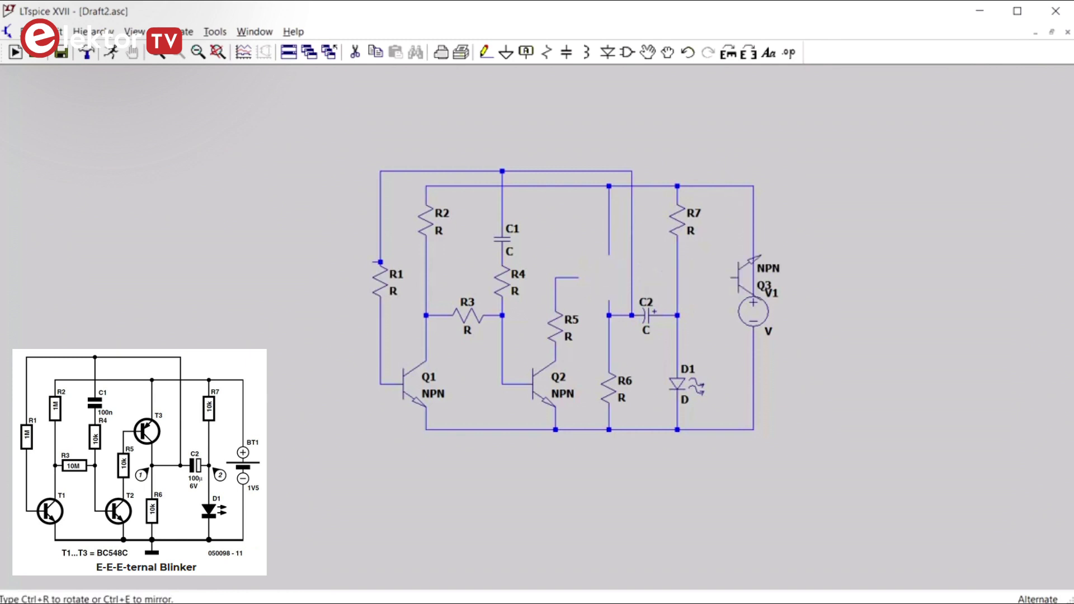
pyautogui.click(593, 277)
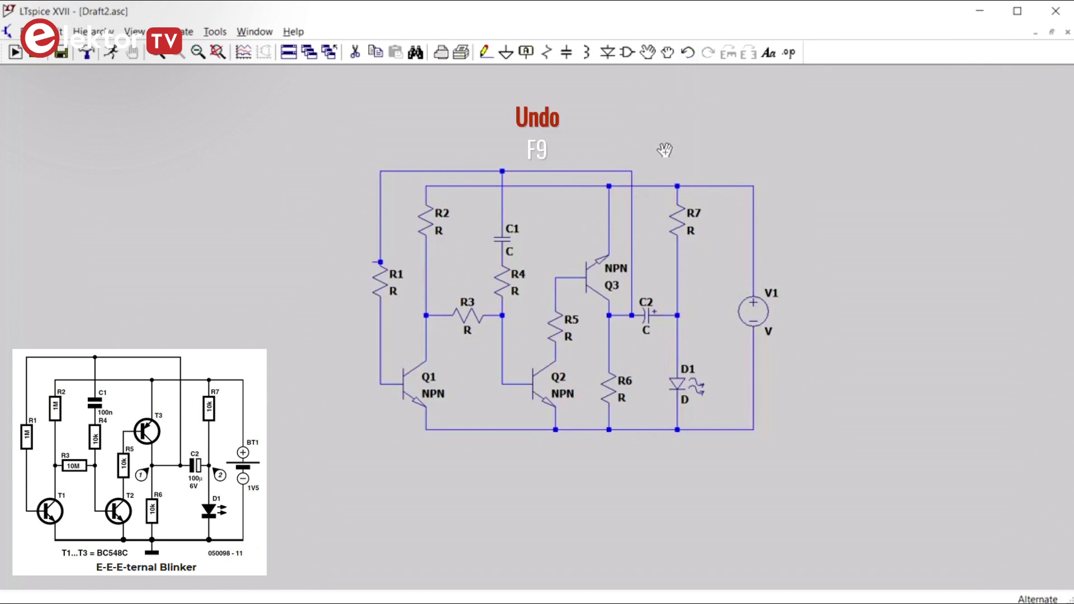
pyautogui.press('F9')
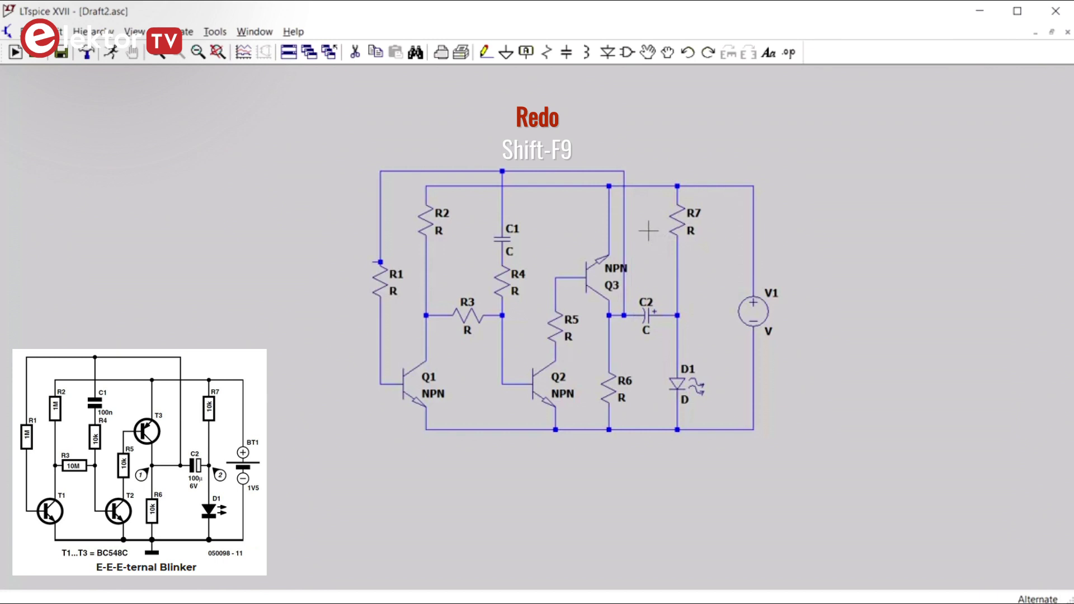
pyautogui.click(708, 53)
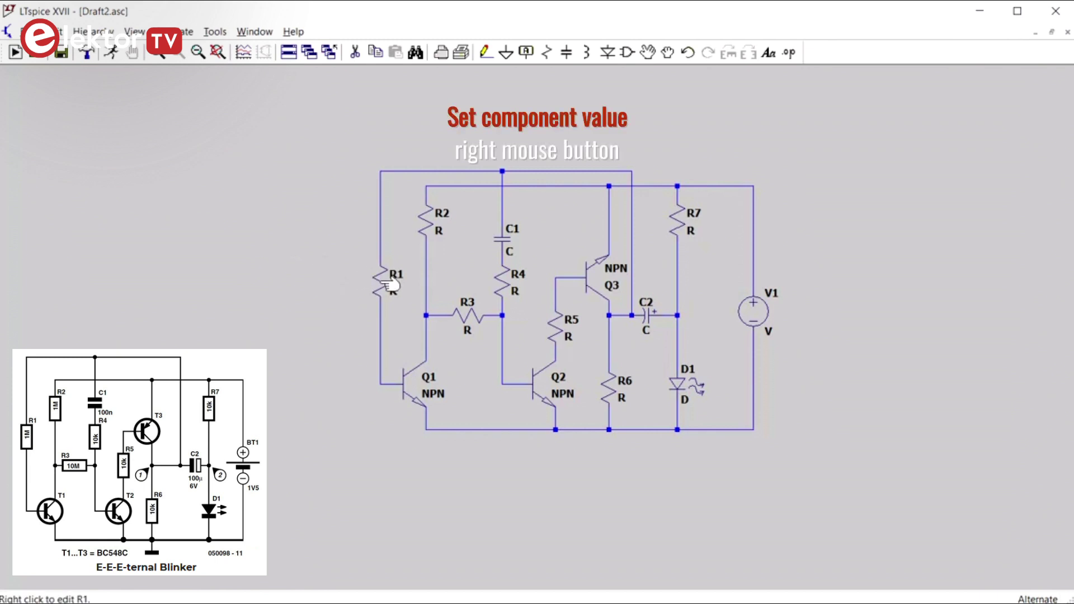
# Enter 1Meg resistance and 5% tolerance for R1 and confirm.
pyautogui.rightClick(388, 283)
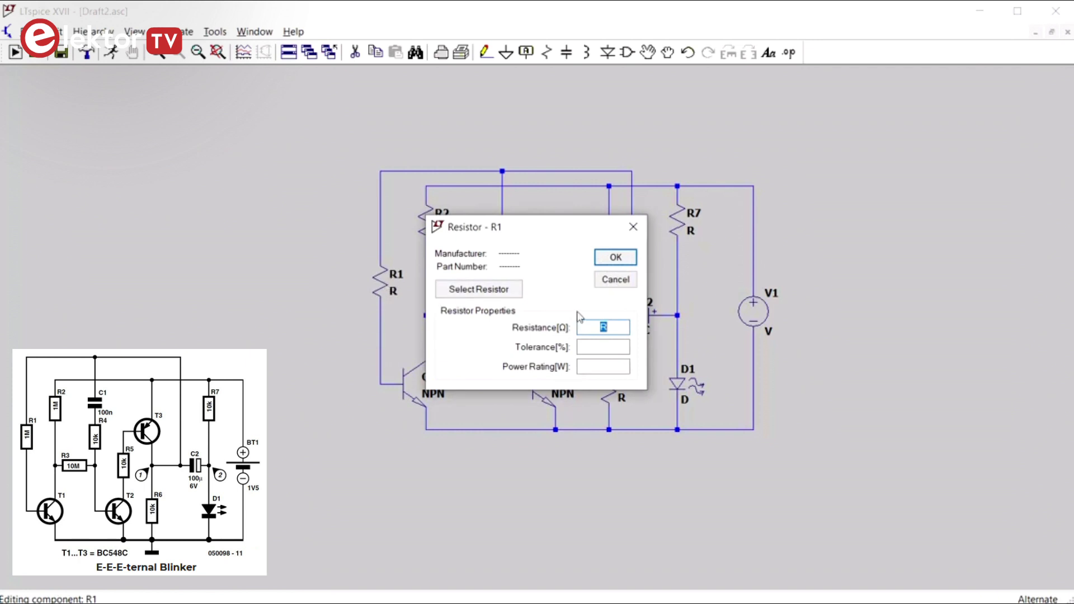
pyautogui.write('1M')
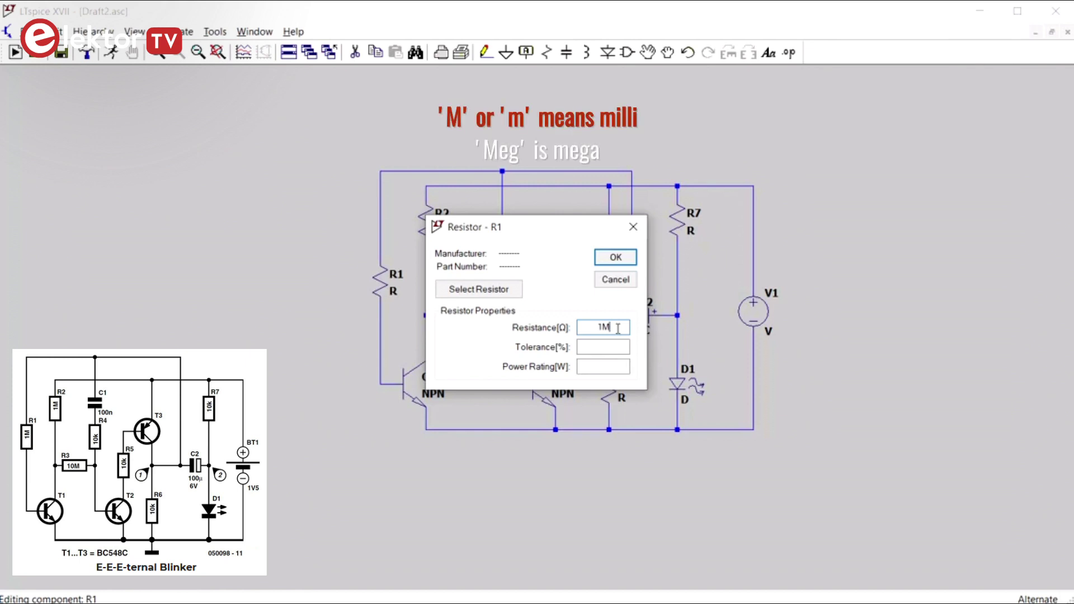
pyautogui.write('eg')
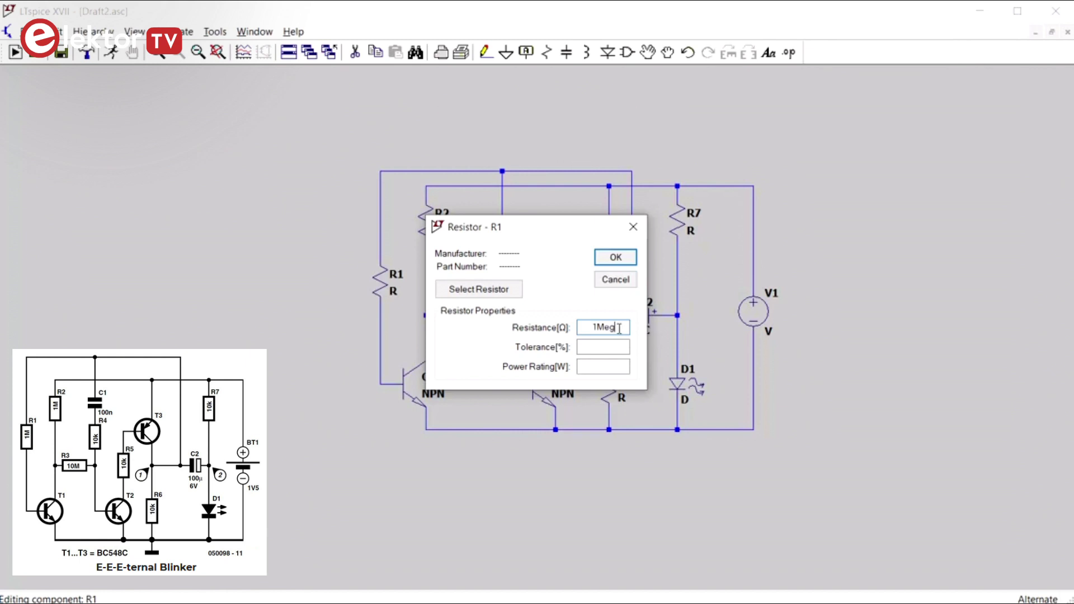
pyautogui.click(620, 348)
pyautogui.write('5')
pyautogui.click(615, 258)
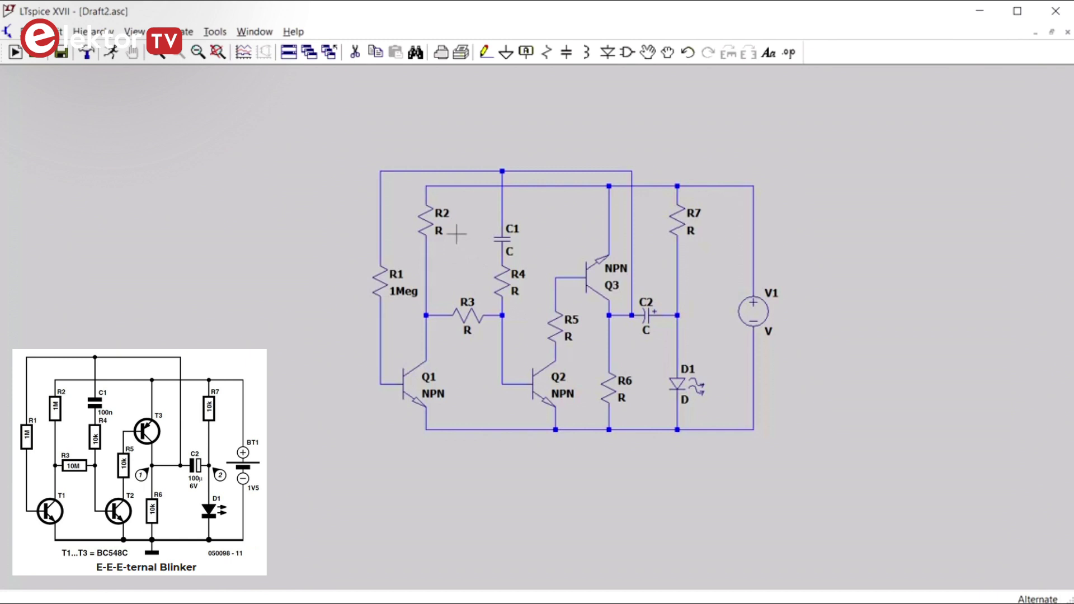
pyautogui.rightClick(439, 225)
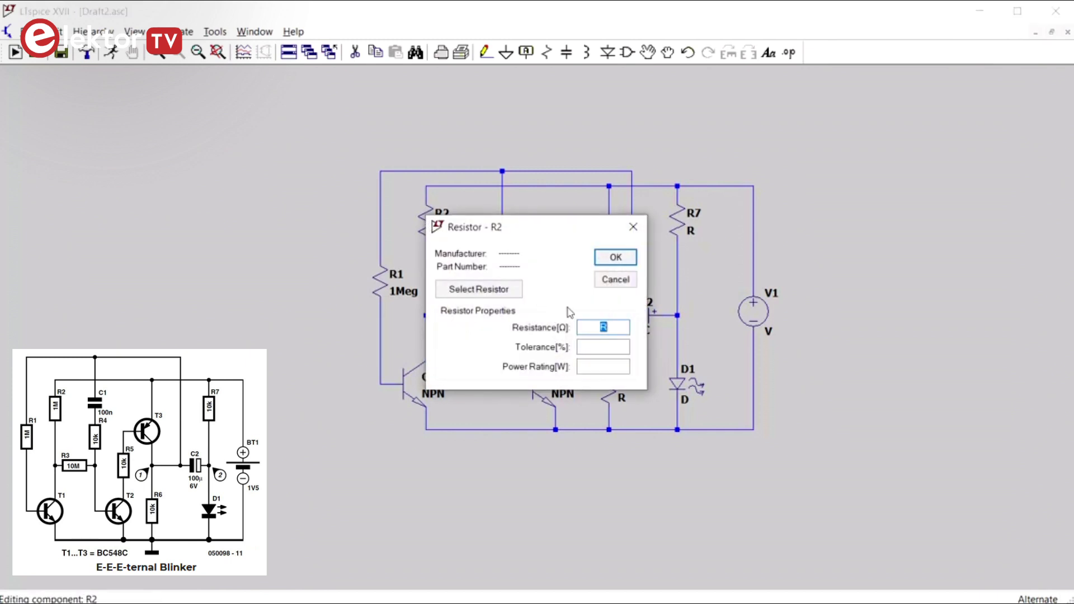
# Set R2's resistance to 1Meg, fixing the mistyped value, and confirm R4 at 10k.
pyautogui.write('1MEg')
pyautogui.press('BackSpace')
pyautogui.press('BackSpace')
pyautogui.write('eg')
pyautogui.click(622, 327)
pyautogui.doubleClick(622, 327)
pyautogui.write('1000k1Meg')
pyautogui.click(615, 256)
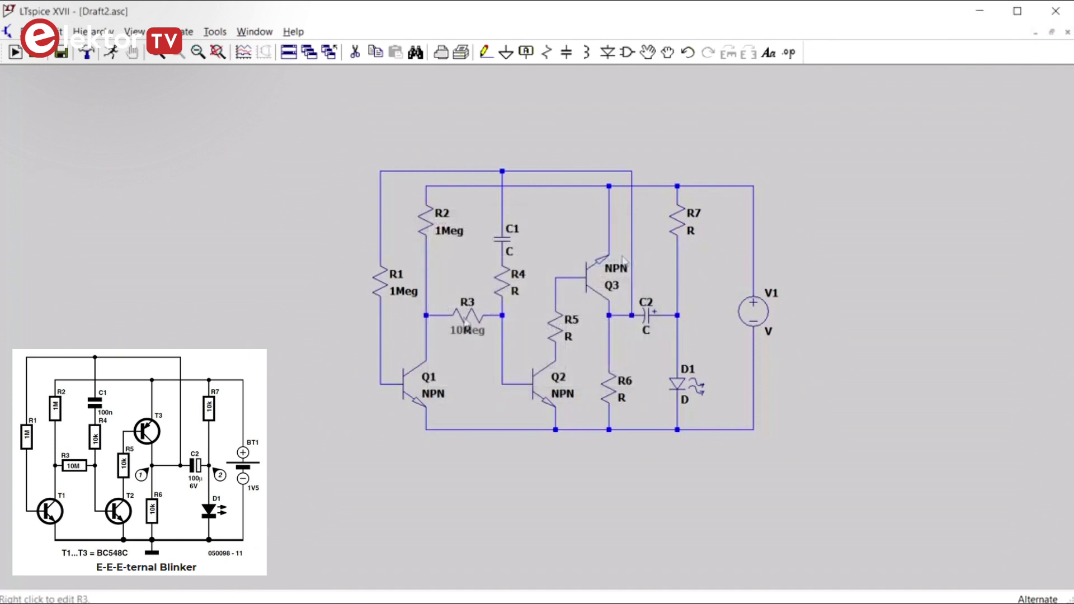
pyautogui.rightClick(500, 281)
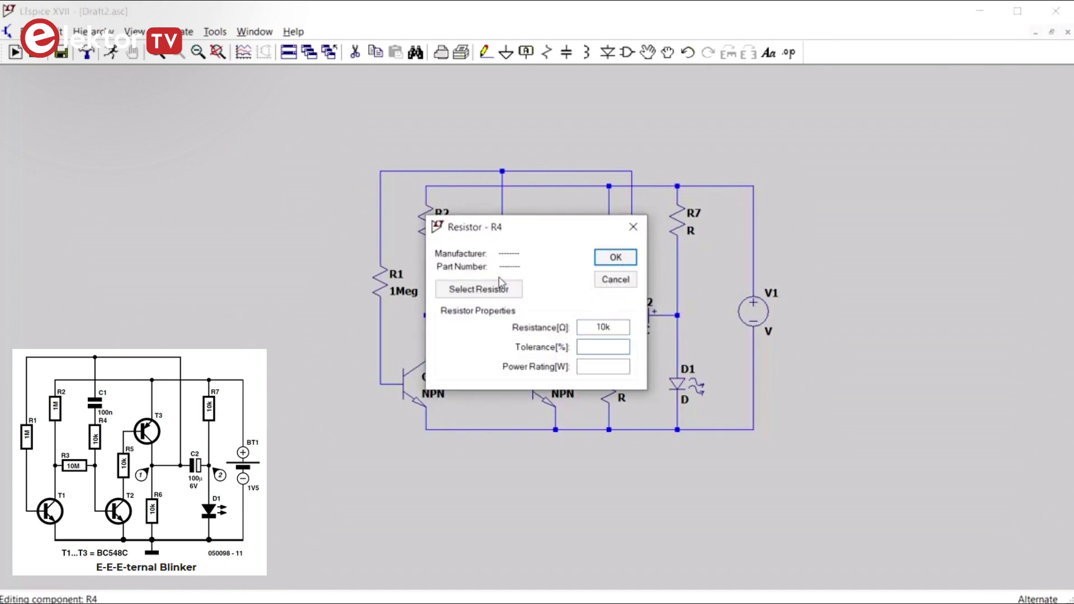
pyautogui.press('Return')
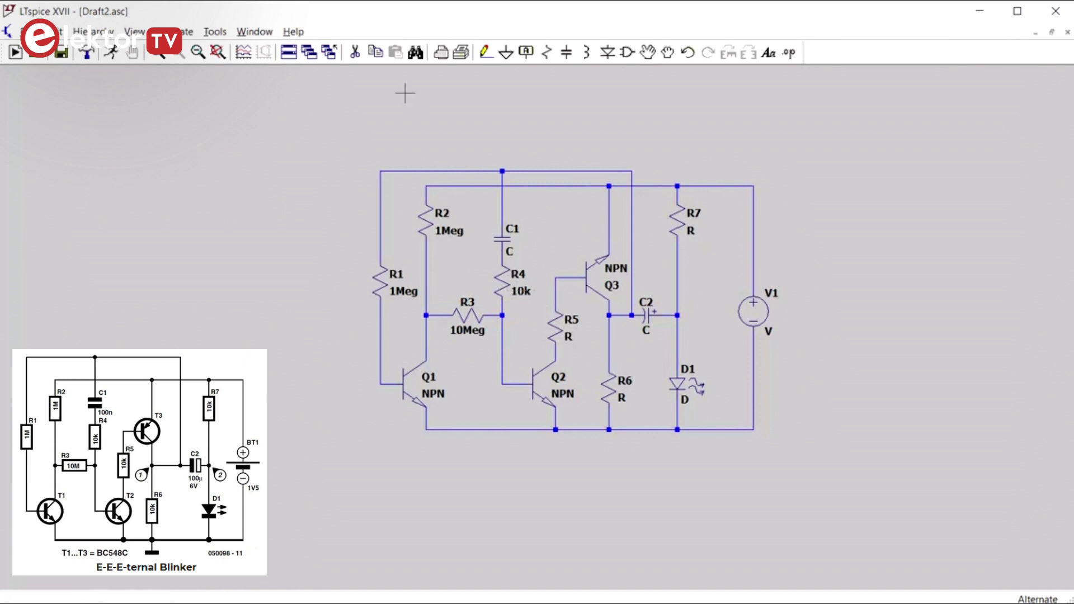
# Delete the existing resistors R5, R6 and R7.
pyautogui.click(355, 53)
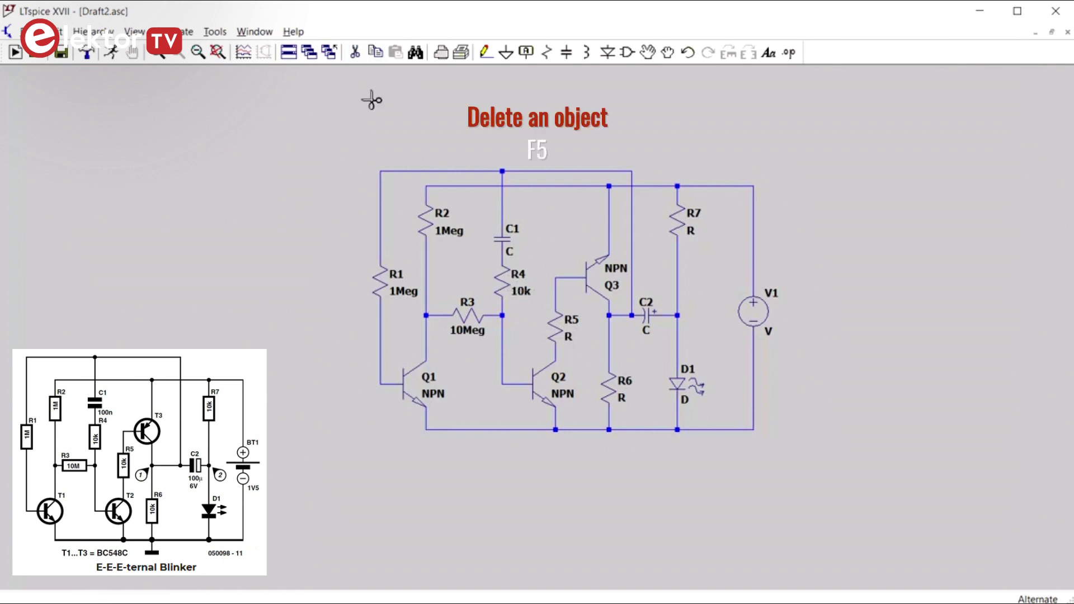
pyautogui.click(555, 325)
pyautogui.click(606, 387)
pyautogui.click(679, 221)
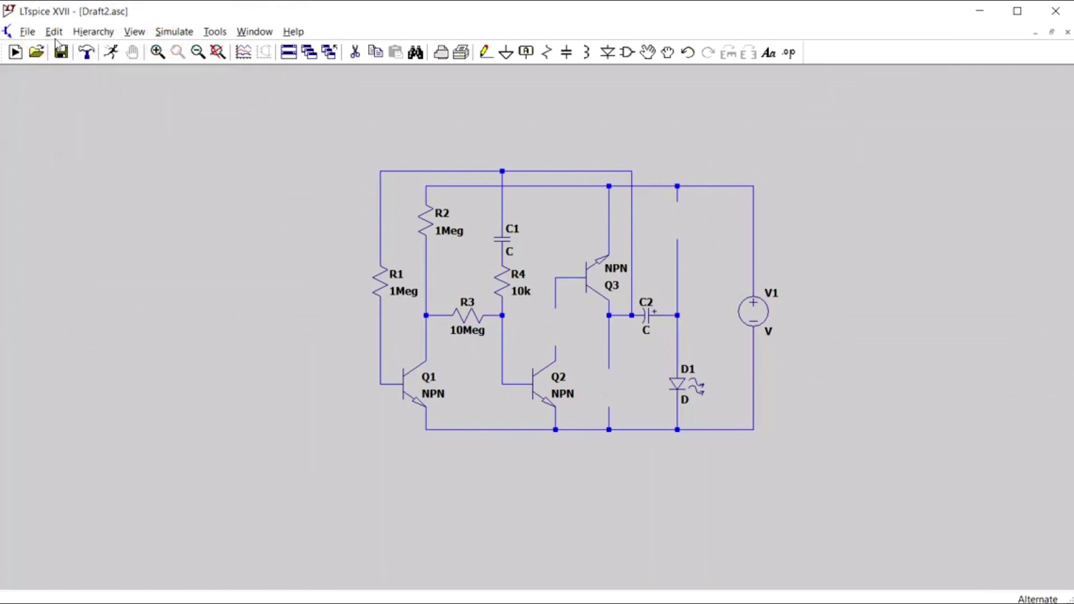
# Duplicate the 10k R4 as R5 at Q3's base, R6 below Q3's emitter and R7 above D1.
pyautogui.click(56, 31)
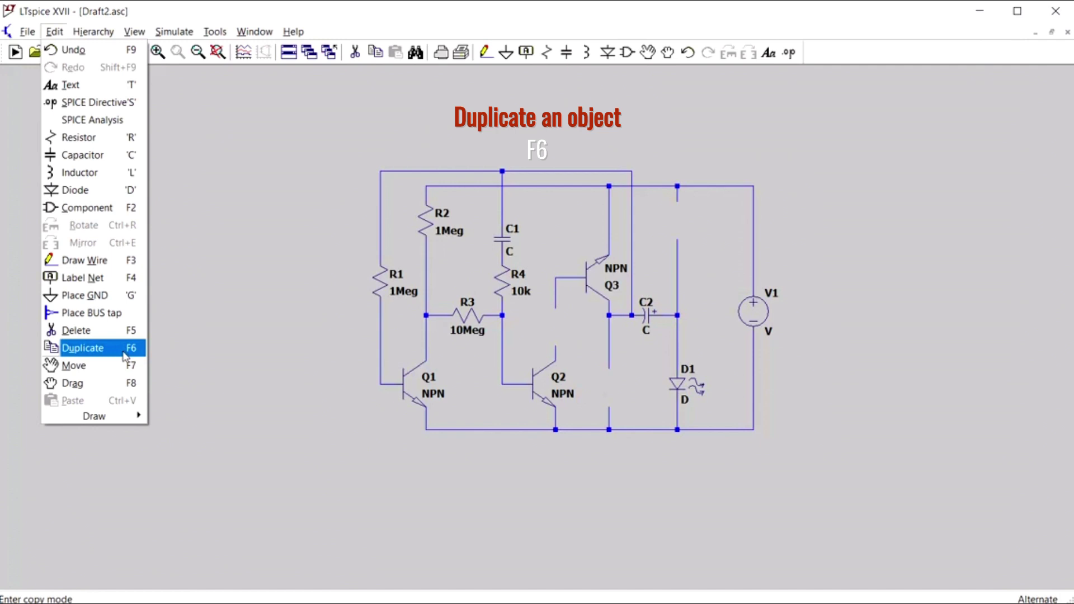
pyautogui.press('F6')
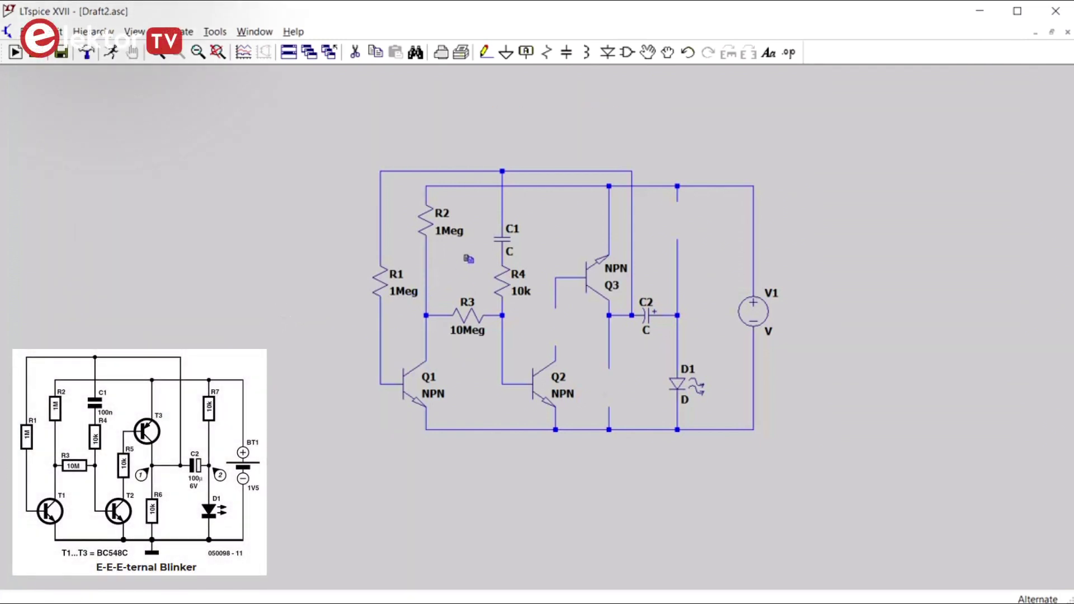
pyautogui.moveTo(242, 198); pyautogui.dragTo(335, 305)
pyautogui.click(501, 283)
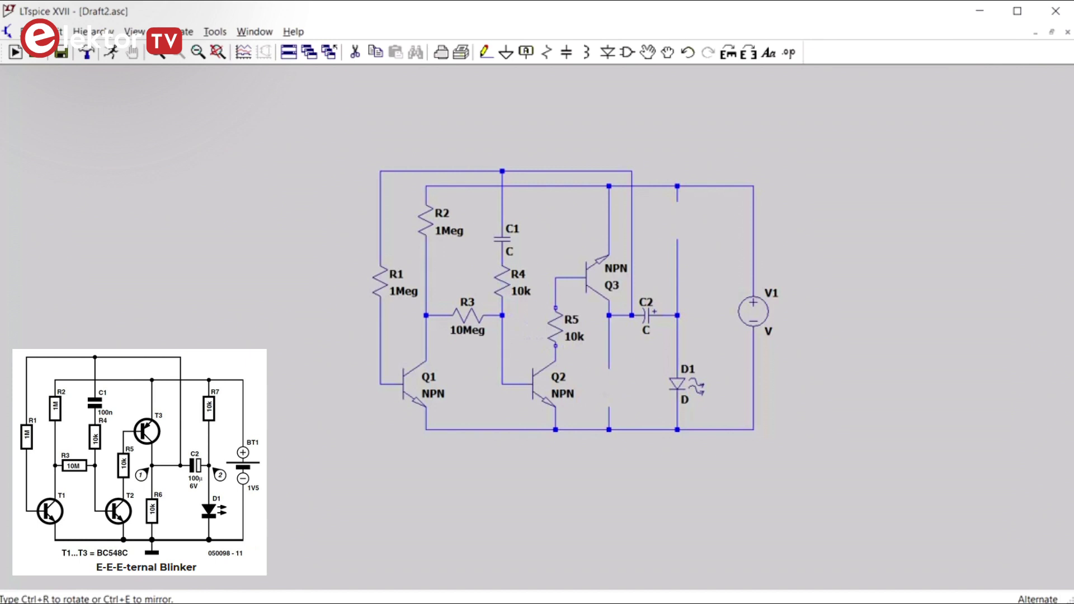
pyautogui.click(563, 331)
pyautogui.click(557, 327)
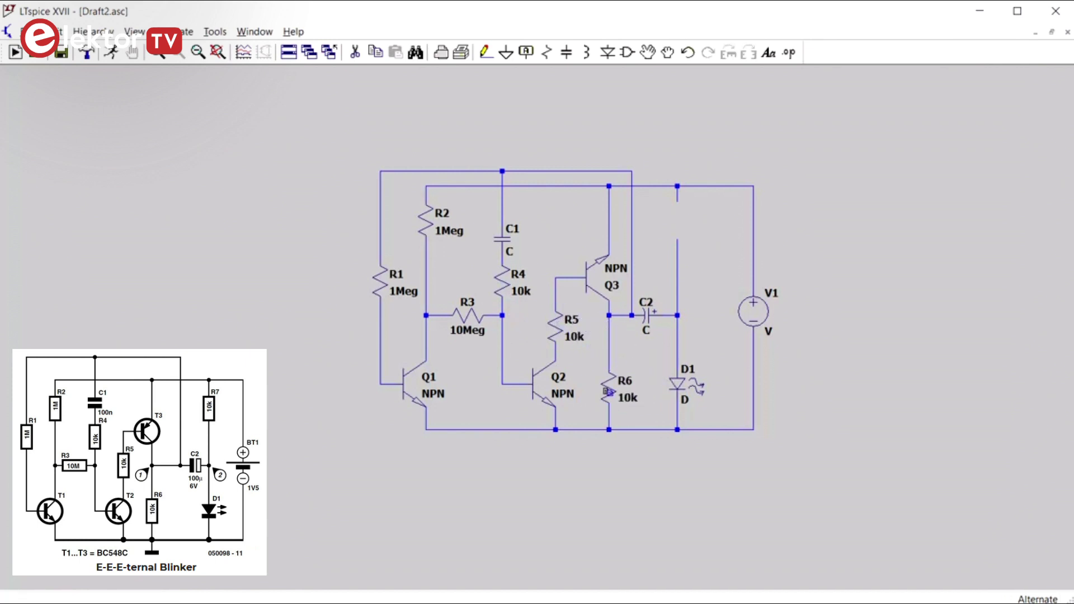
pyautogui.click(609, 389)
pyautogui.click(609, 389)
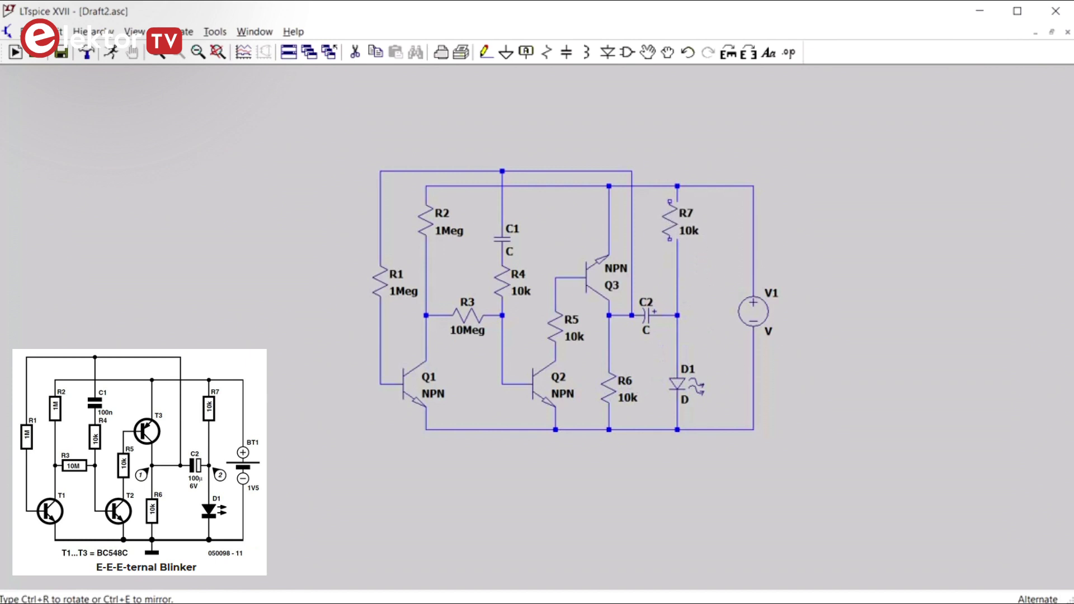
pyautogui.click(675, 229)
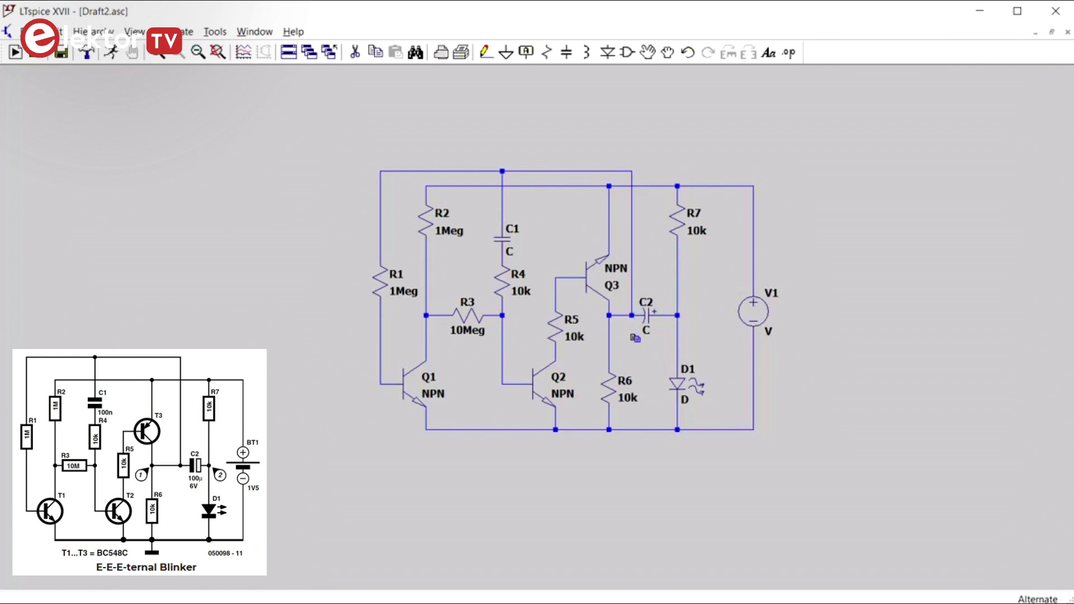
pyautogui.rightClick(514, 242)
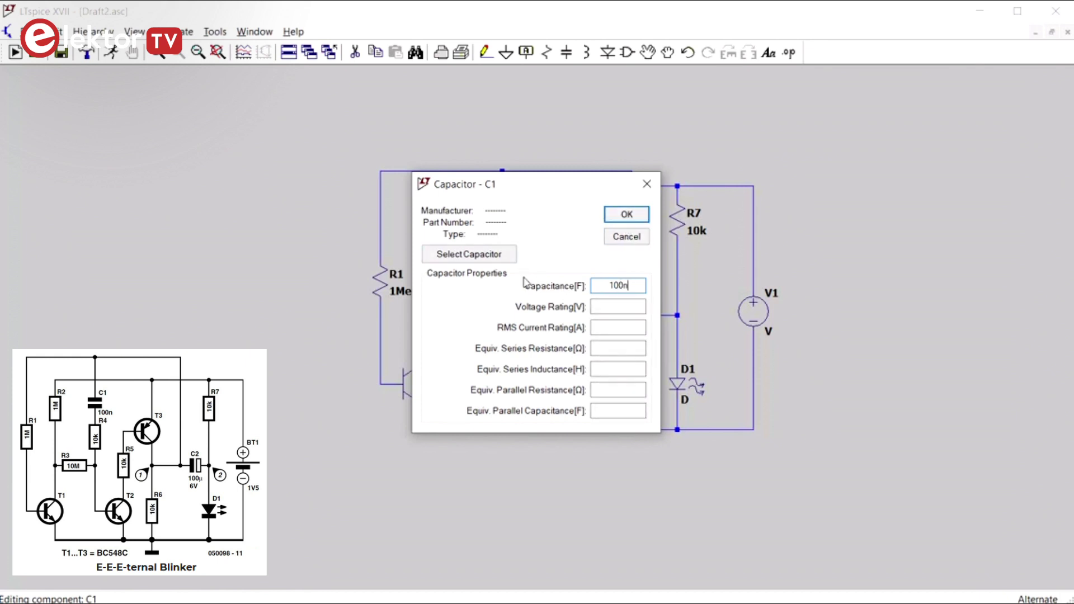
# Pick a 0.1µ stock capacitor part for C1.
pyautogui.click(491, 256)
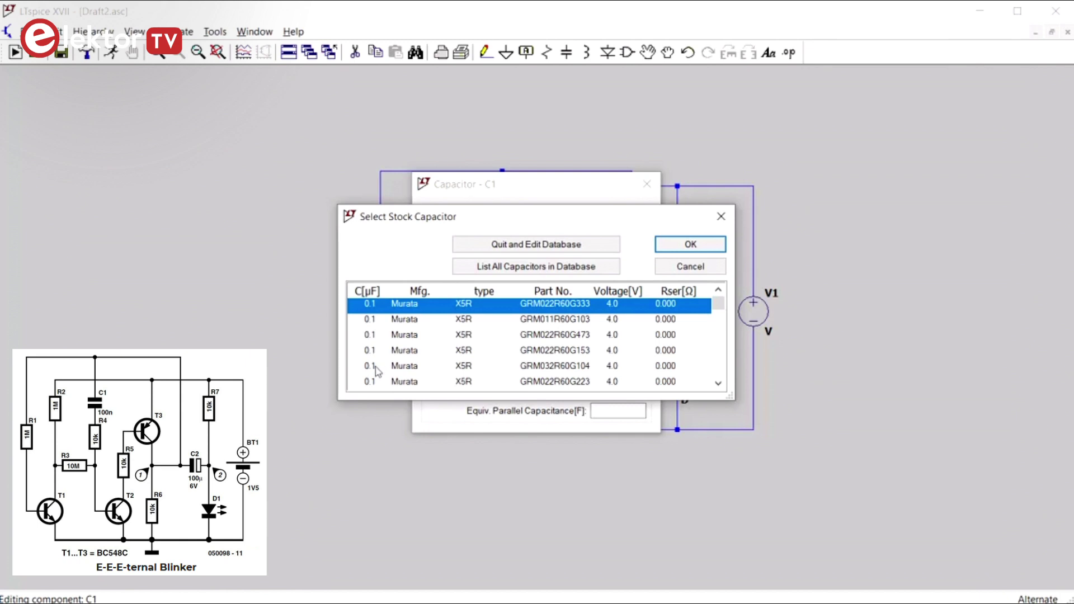
pyautogui.scroll(-3, 497, 364)
pyautogui.doubleClick(670, 319)
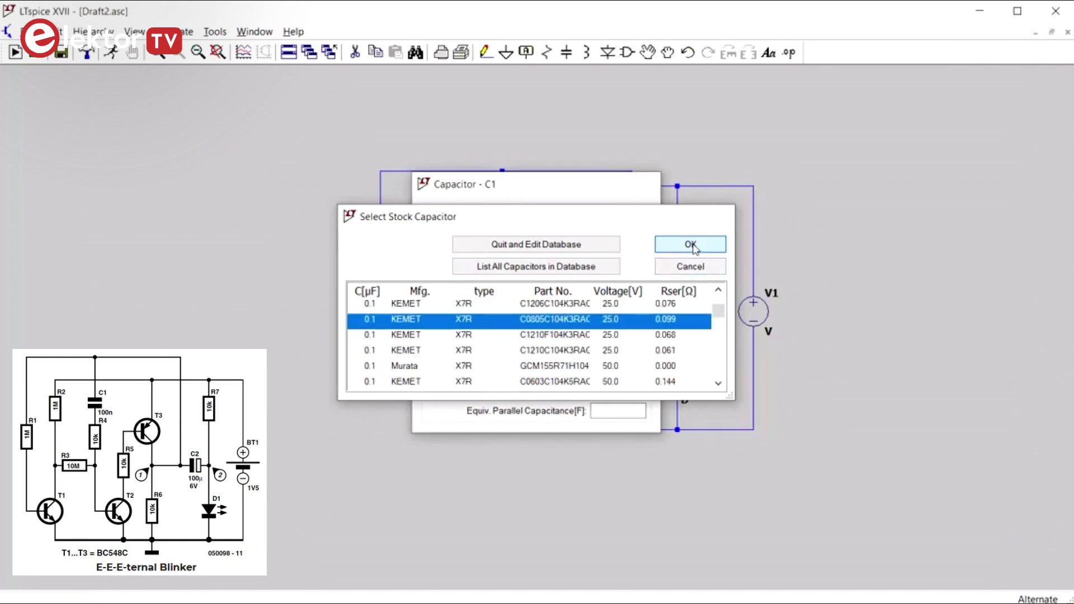
# Give C2 a value of 100u and choose the Nichicon UPR0J101MAH electrolytic part.
pyautogui.rightClick(670, 319)
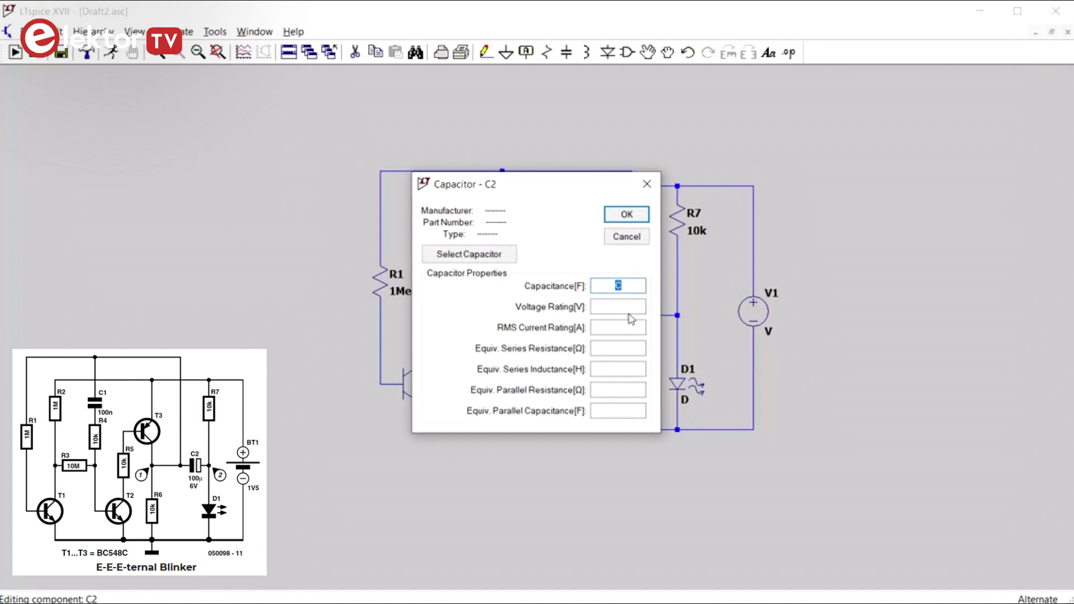
pyautogui.write('100u')
pyautogui.click(500, 258)
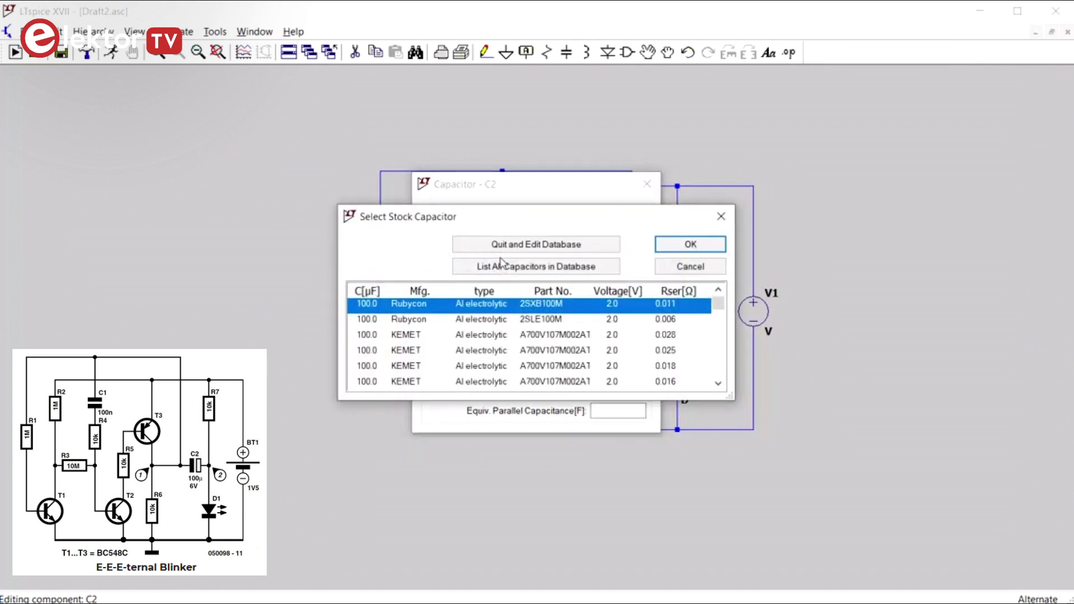
pyautogui.scroll(-3, 476, 337)
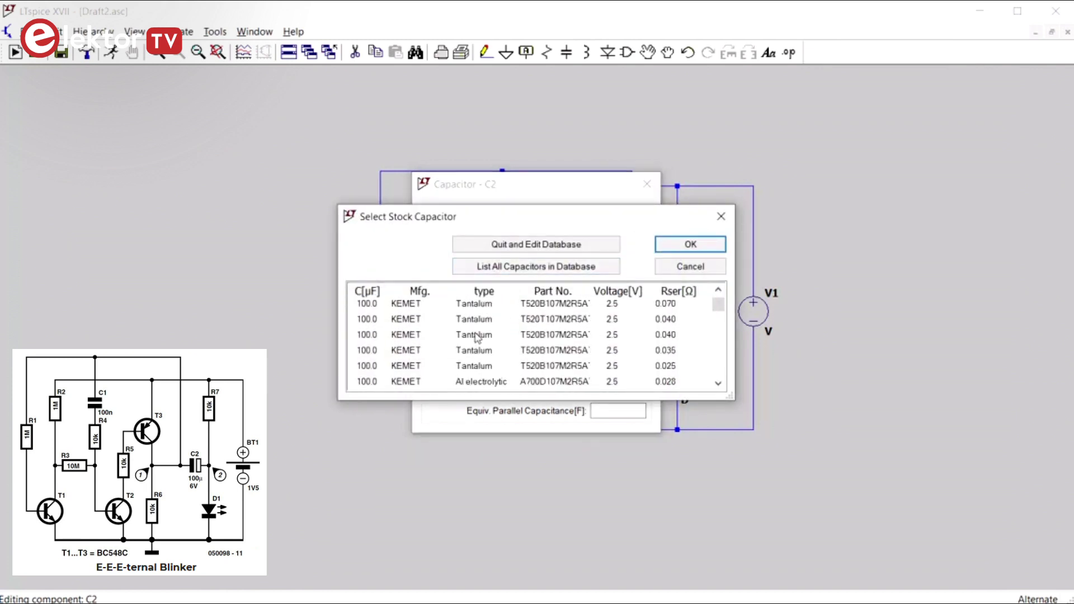
pyautogui.scroll(-4, 476, 338)
pyautogui.scroll(-4, 477, 338)
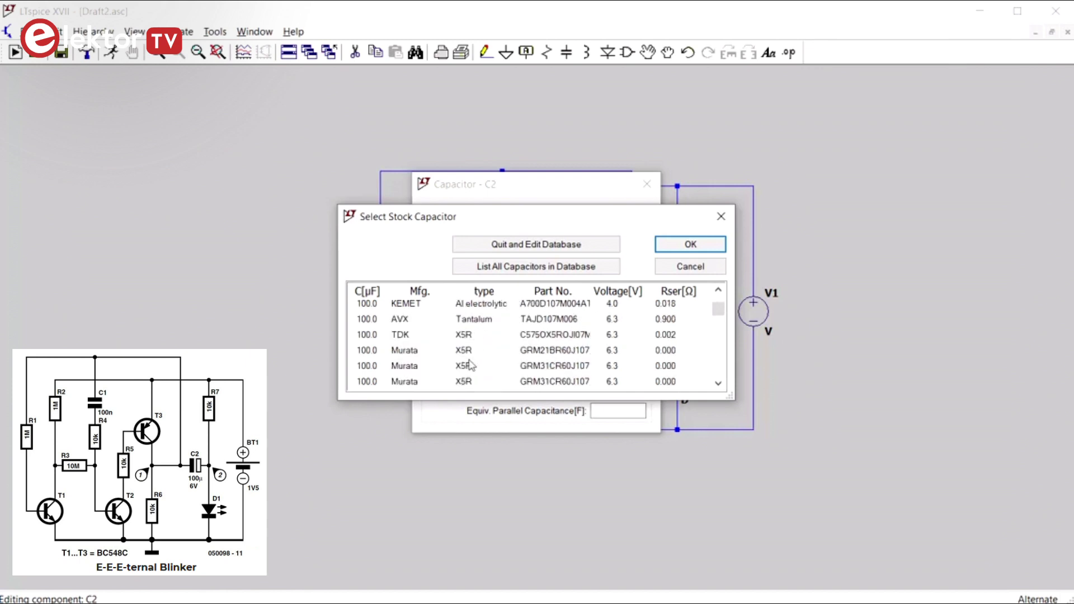
pyautogui.click(400, 337)
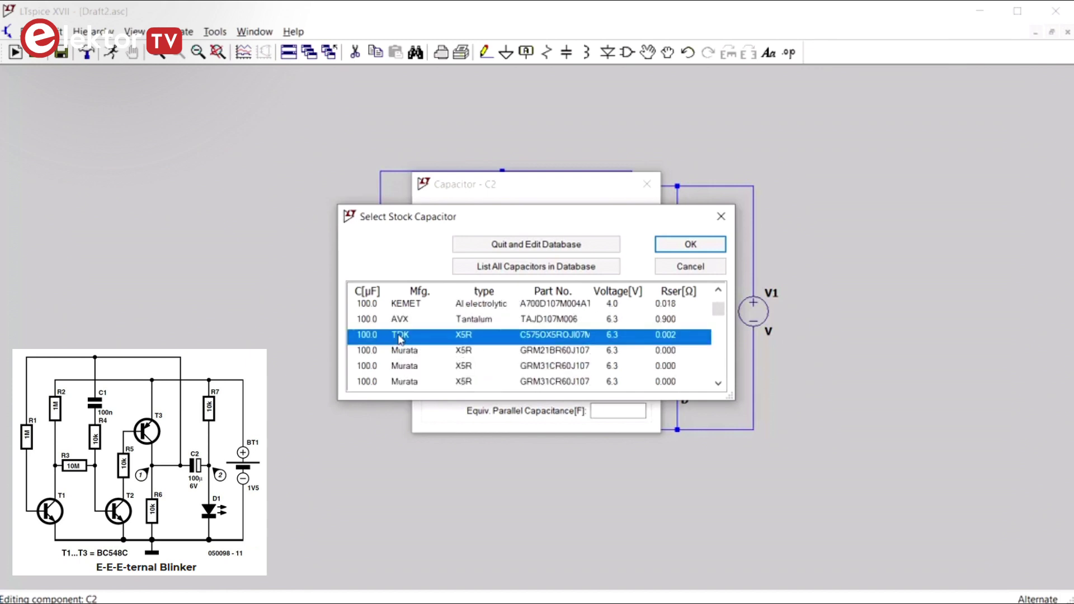
pyautogui.scroll(-2, 469, 354)
pyautogui.scroll(1, 490, 358)
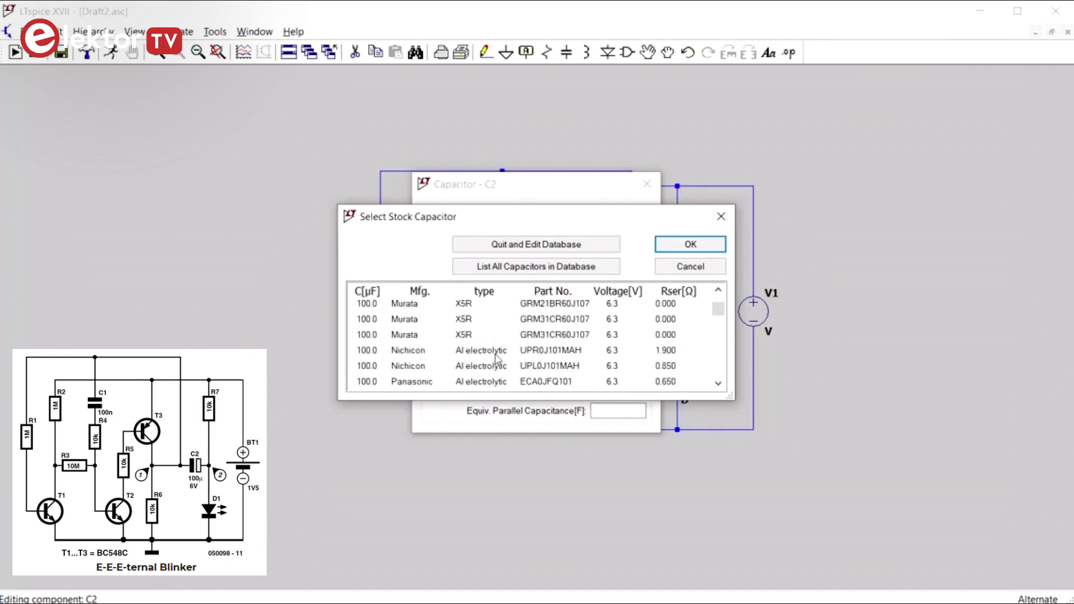
pyautogui.click(422, 352)
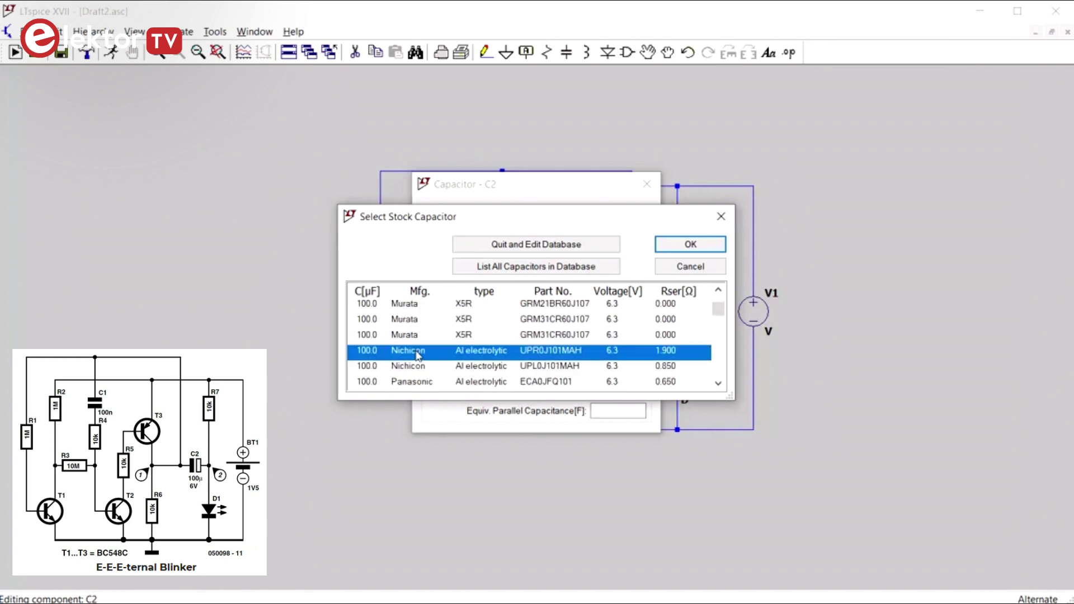
pyautogui.click(690, 244)
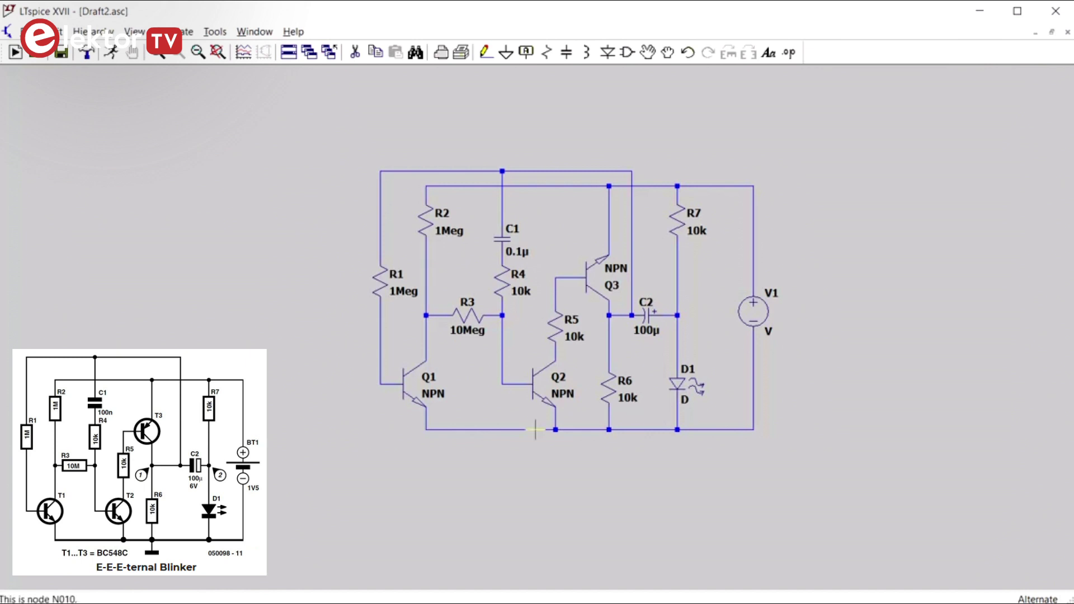
# Assign the BC848B model to the transistors, picked from the list sorted by part number.
pyautogui.rightClick(414, 390)
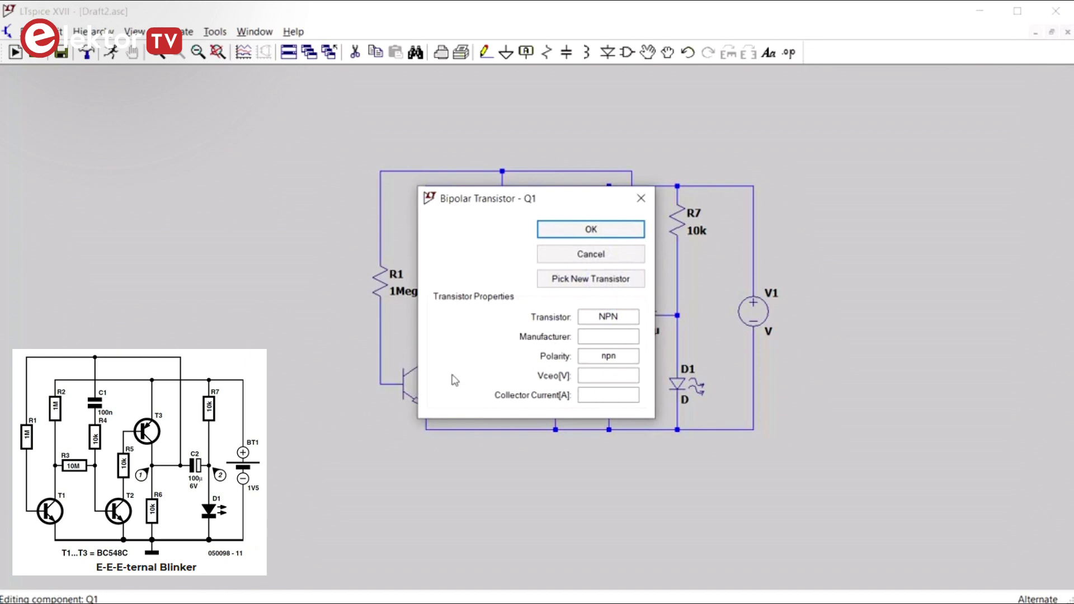
pyautogui.click(591, 280)
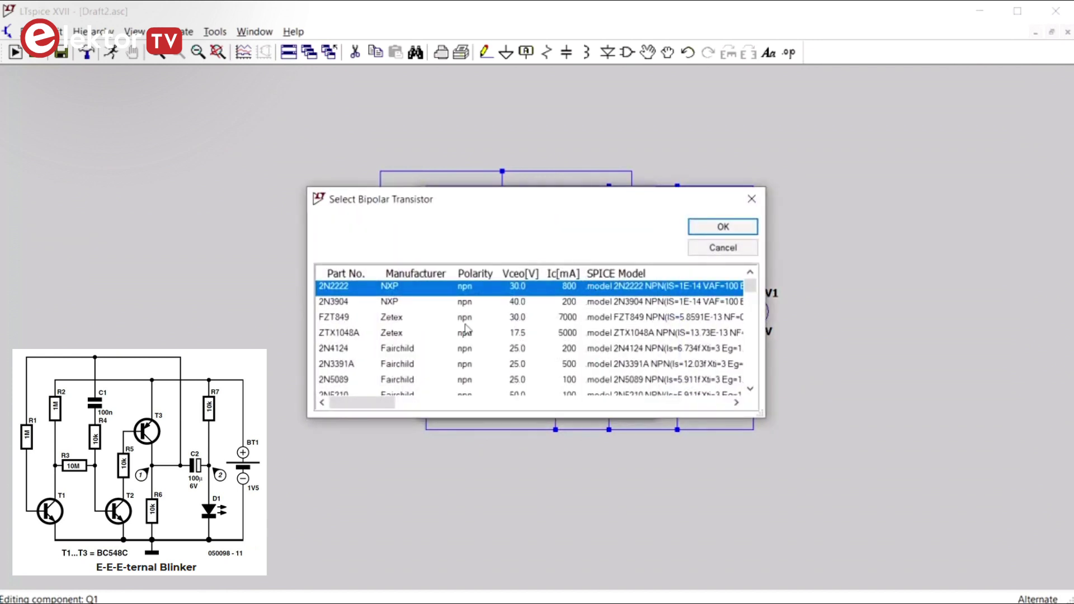
pyautogui.scroll(-10, 388, 348)
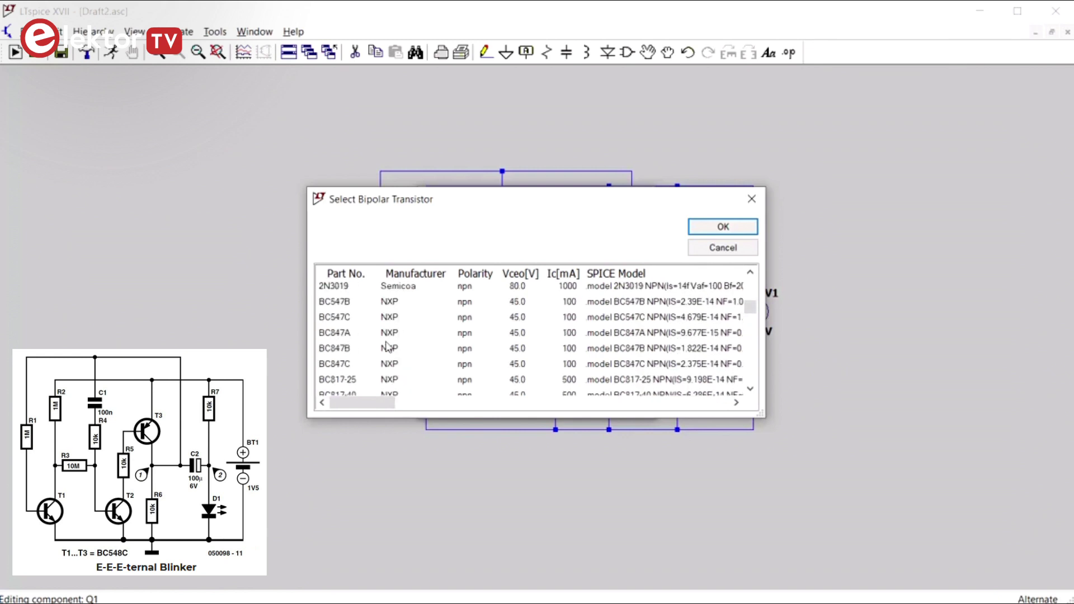
pyautogui.scroll(10, 388, 347)
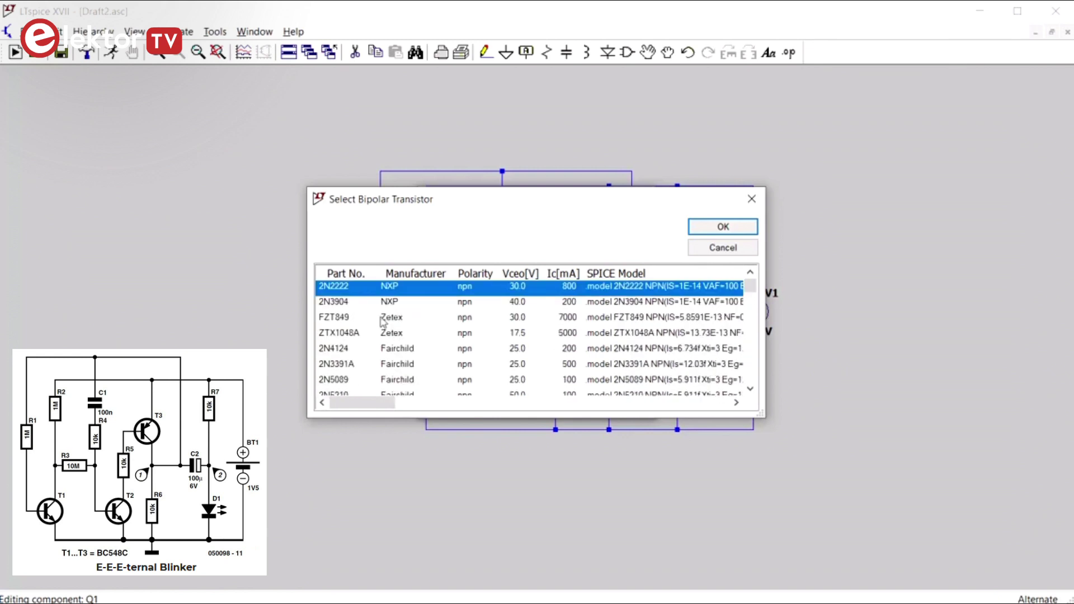
pyautogui.click(348, 274)
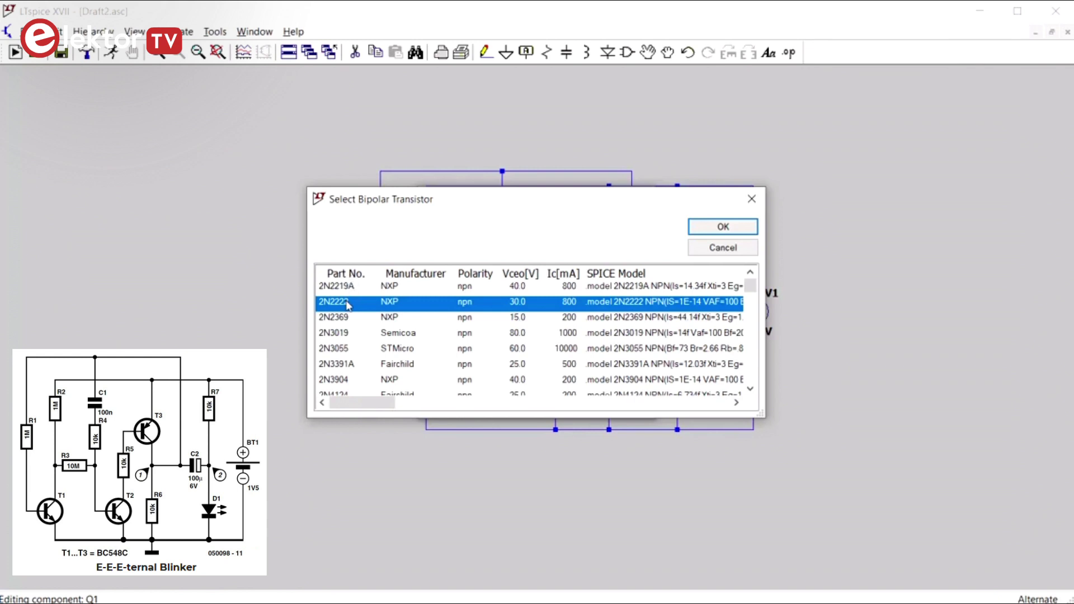
pyautogui.scroll(-15, 347, 305)
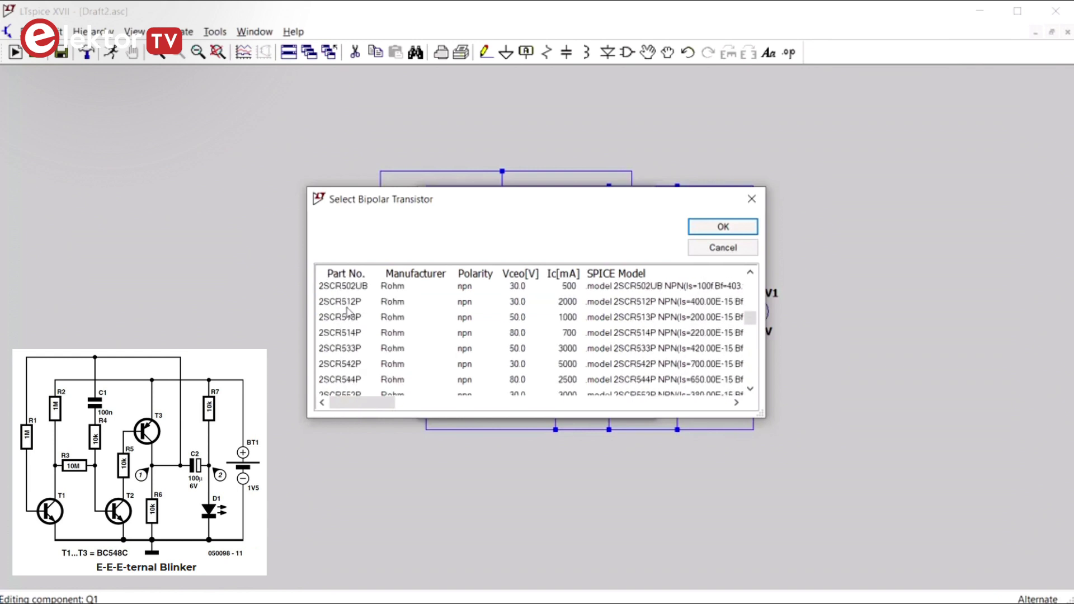
pyautogui.scroll(-5, 347, 311)
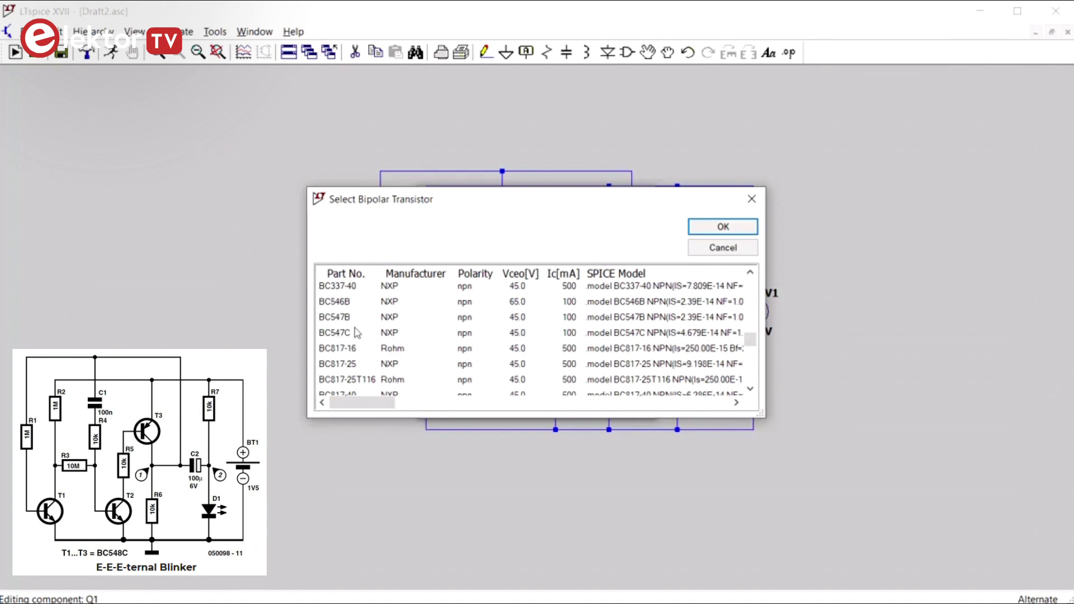
pyautogui.scroll(-3, 336, 369)
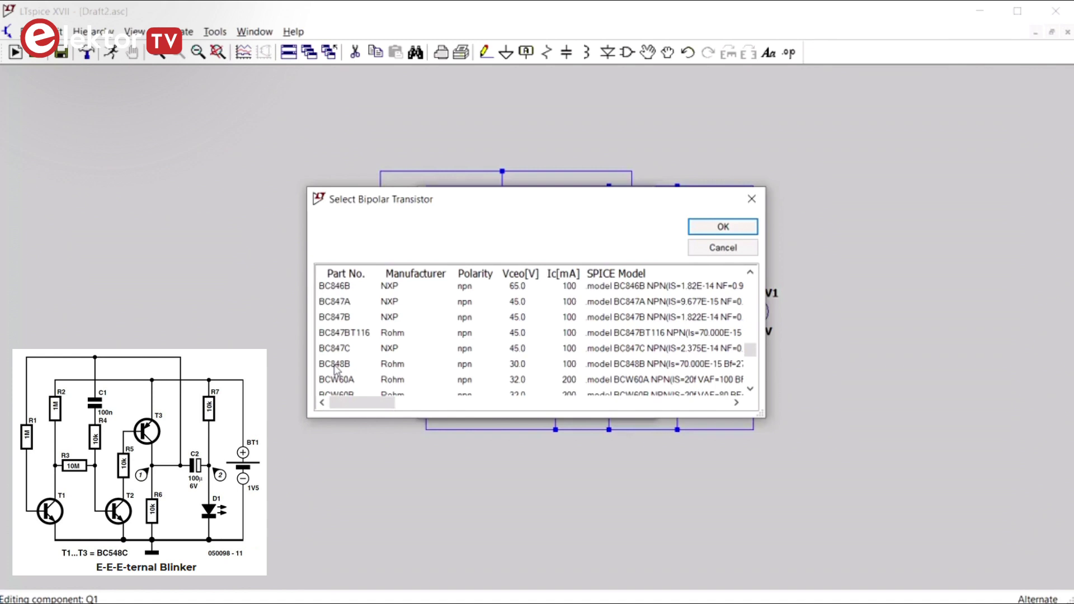
pyautogui.click(335, 365)
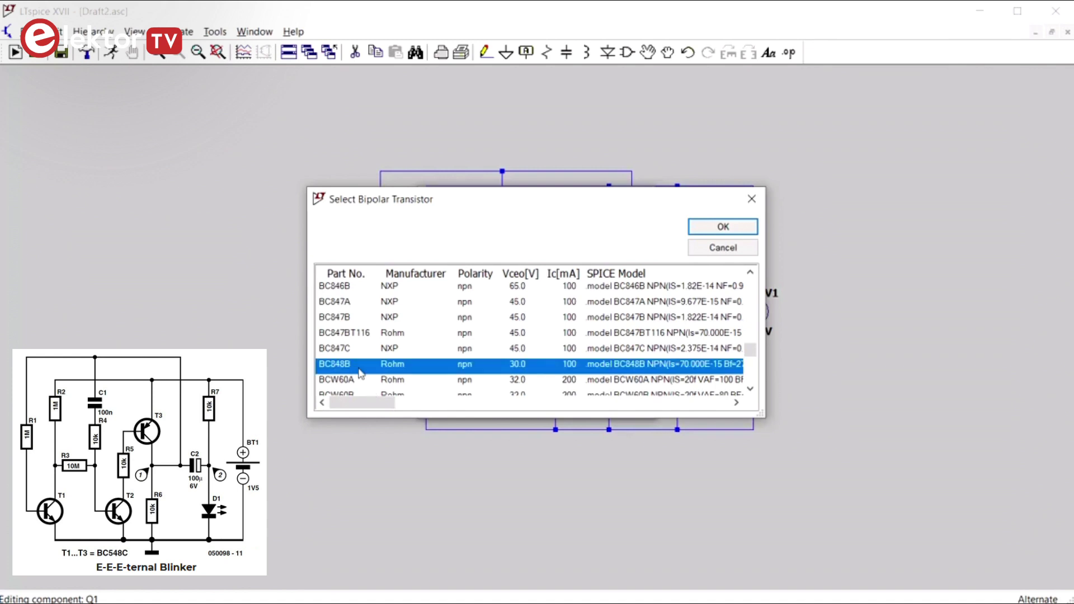
pyautogui.click(711, 234)
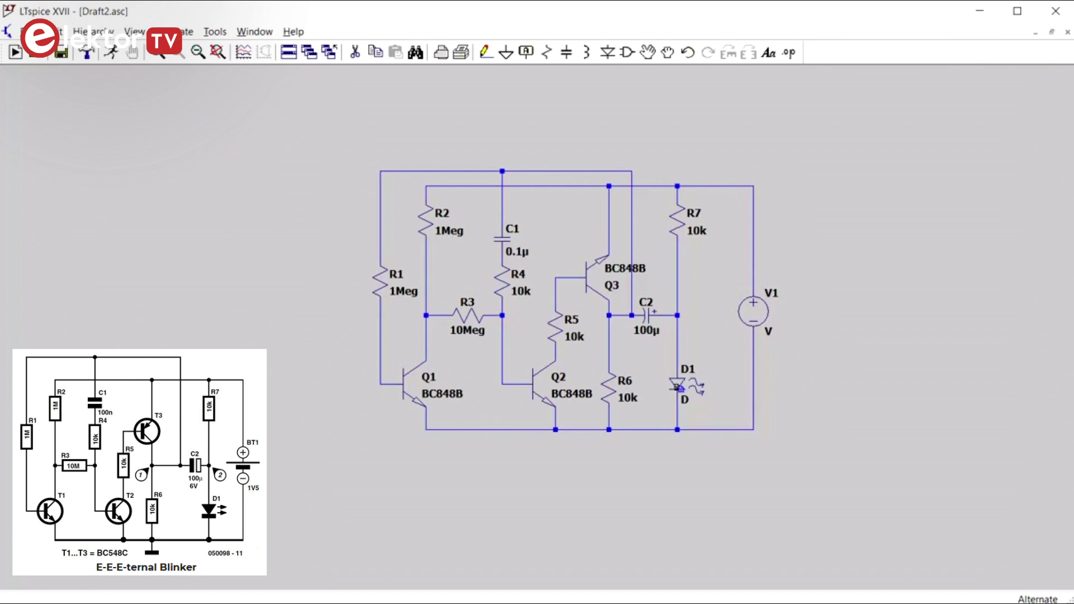
pyautogui.rightClick(679, 387)
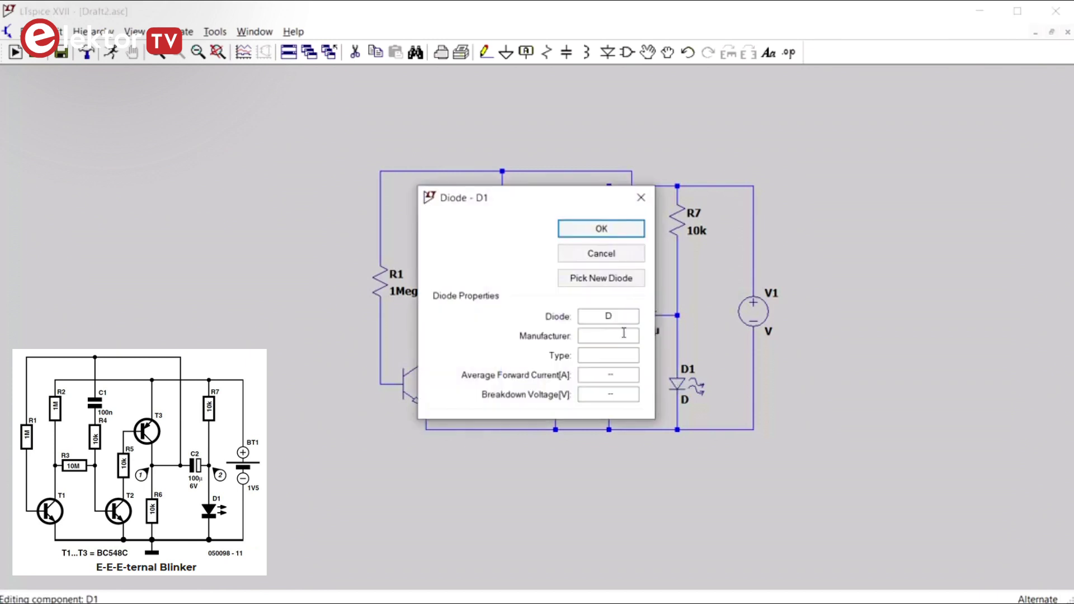
# Choose the Nichia NSCW100 LED for D1 from the type-sorted diode list.
pyautogui.click(596, 280)
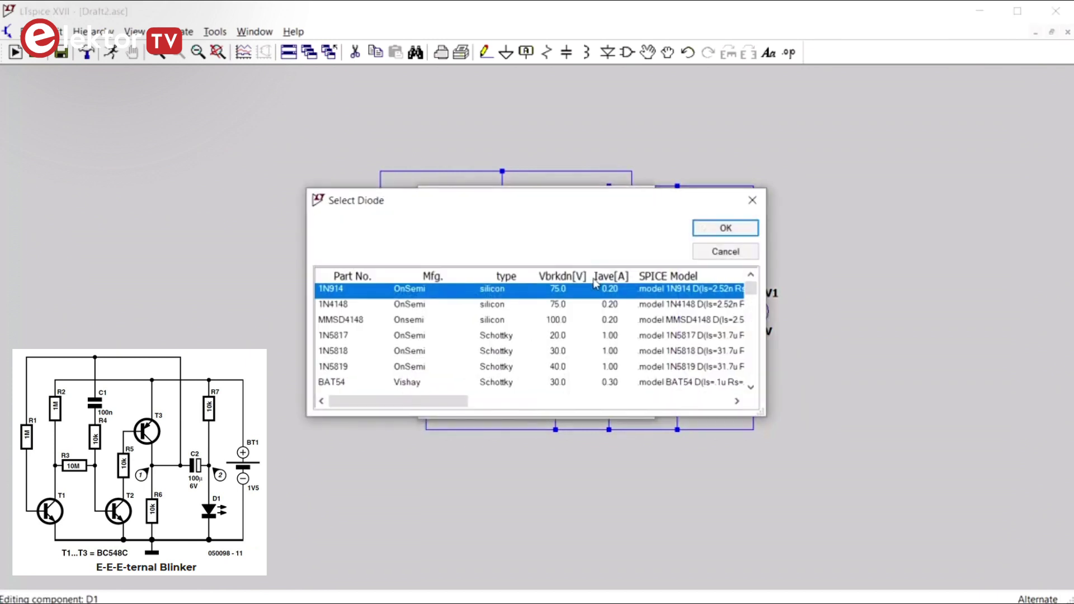
pyautogui.click(506, 277)
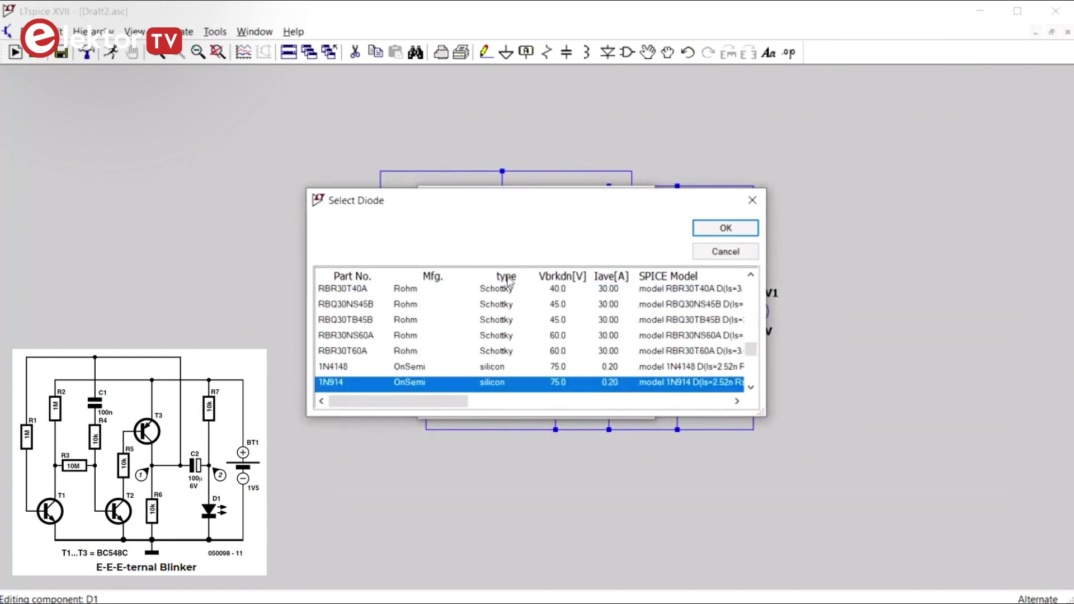
pyautogui.moveTo(749, 351); pyautogui.dragTo(743, 298)
pyautogui.scroll(-15, 528, 339)
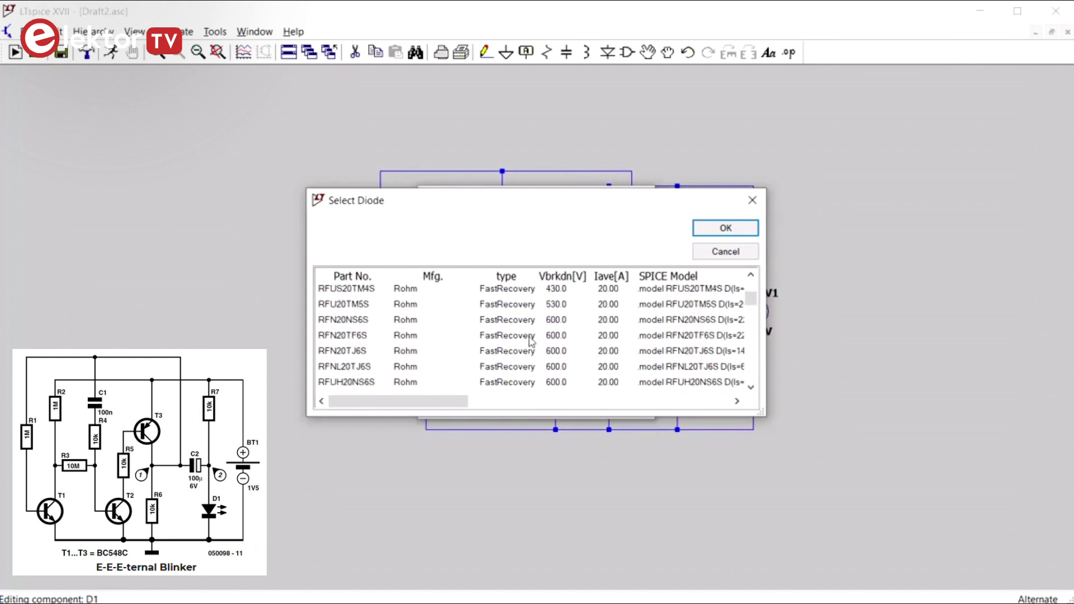
pyautogui.scroll(2, 532, 343)
pyautogui.scroll(-1, 532, 342)
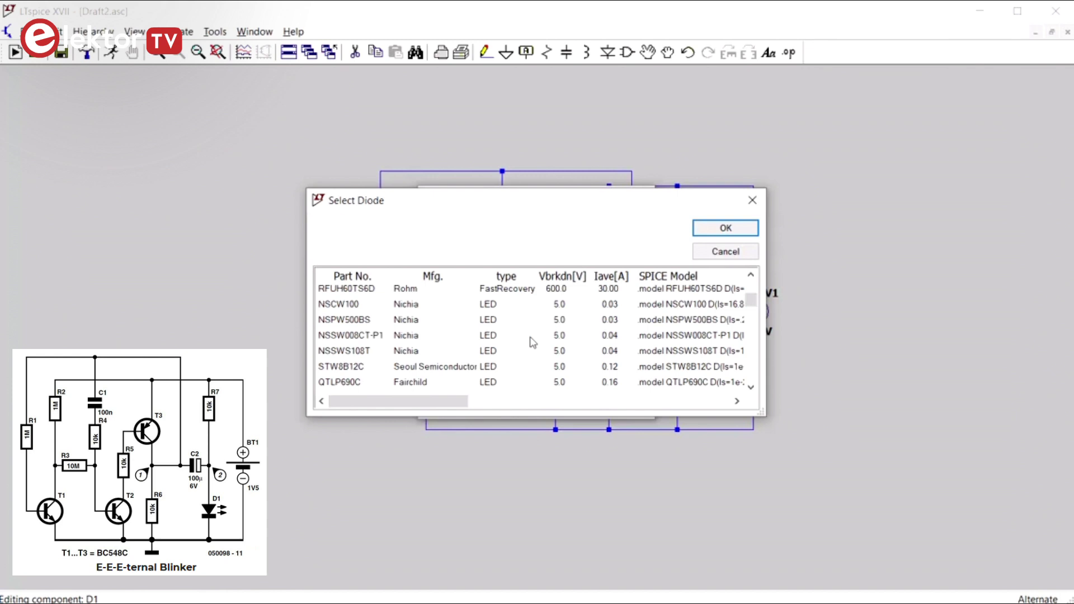
pyautogui.click(493, 307)
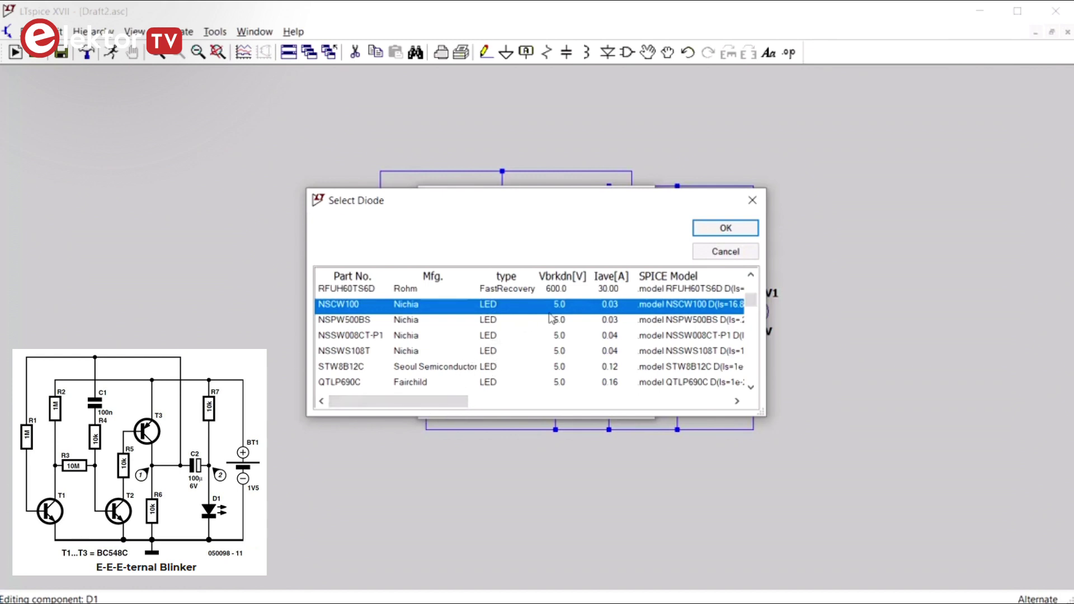
pyautogui.click(724, 229)
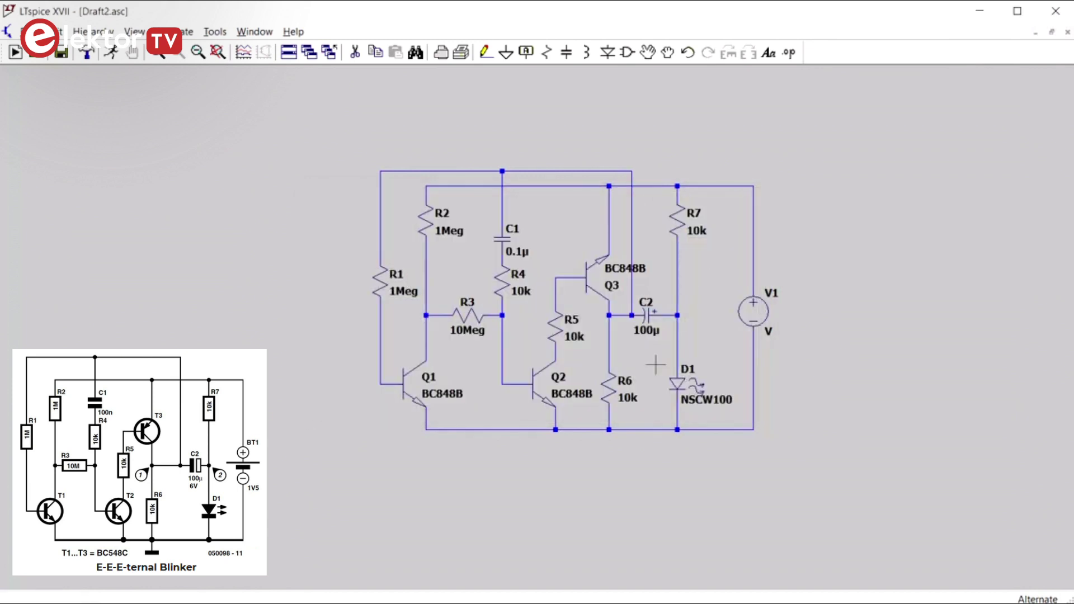
# Set V1's DC value to 1.5 V, after briefly viewing its advanced settings.
pyautogui.rightClick(760, 317)
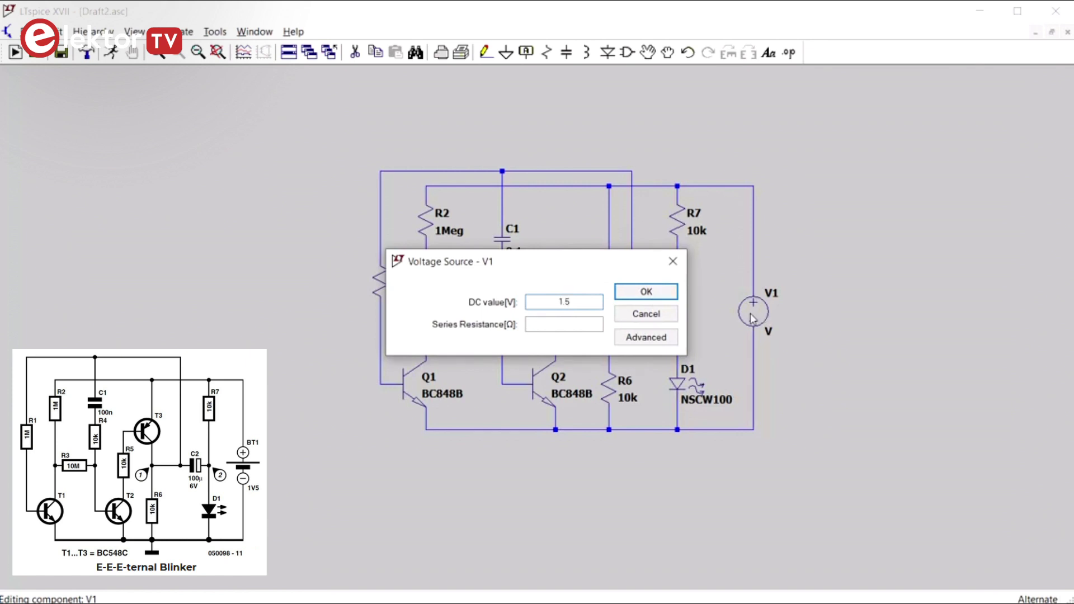
pyautogui.click(651, 339)
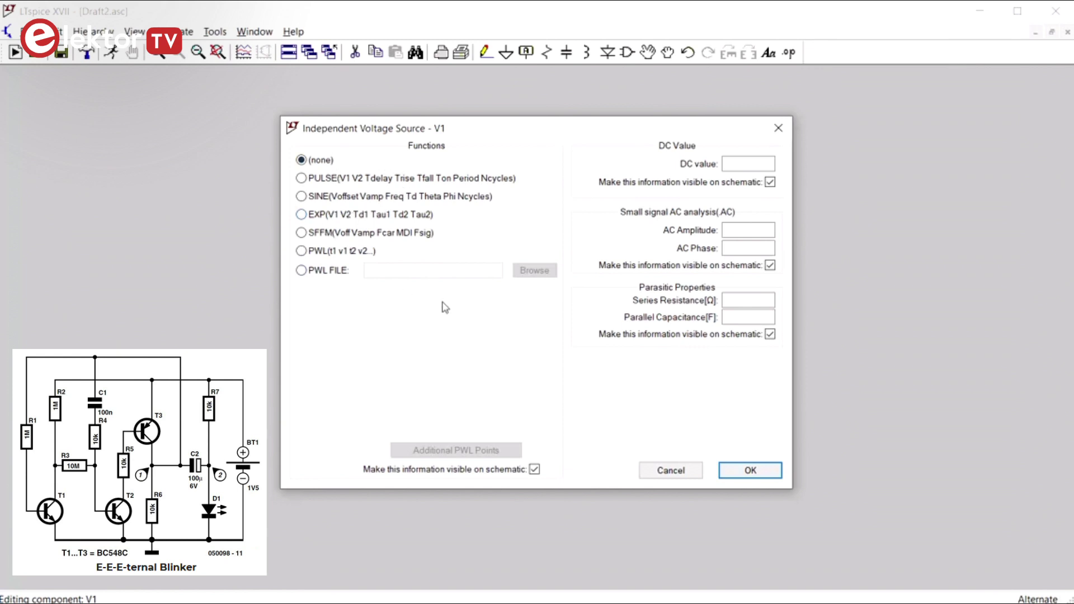
pyautogui.click(680, 473)
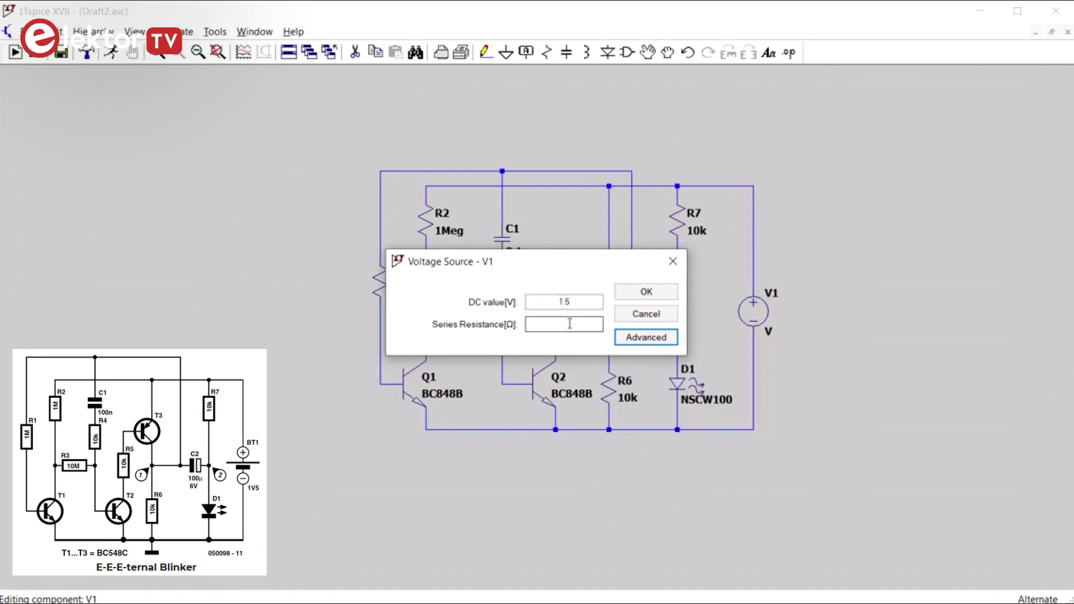
pyautogui.click(630, 293)
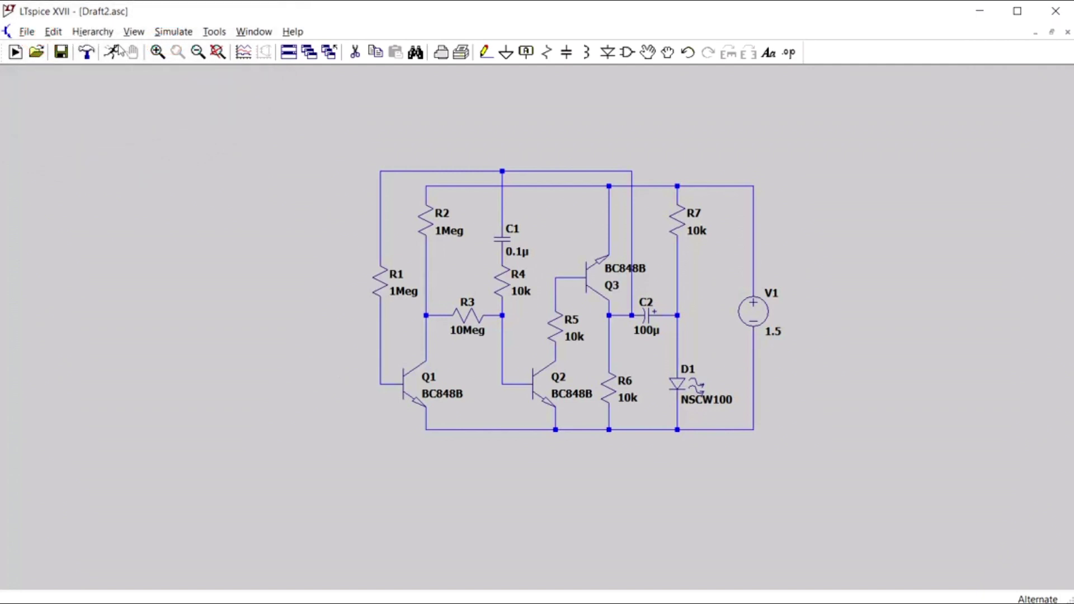
# Save the schematic via File > Save.
pyautogui.click(26, 32)
pyautogui.click(55, 103)
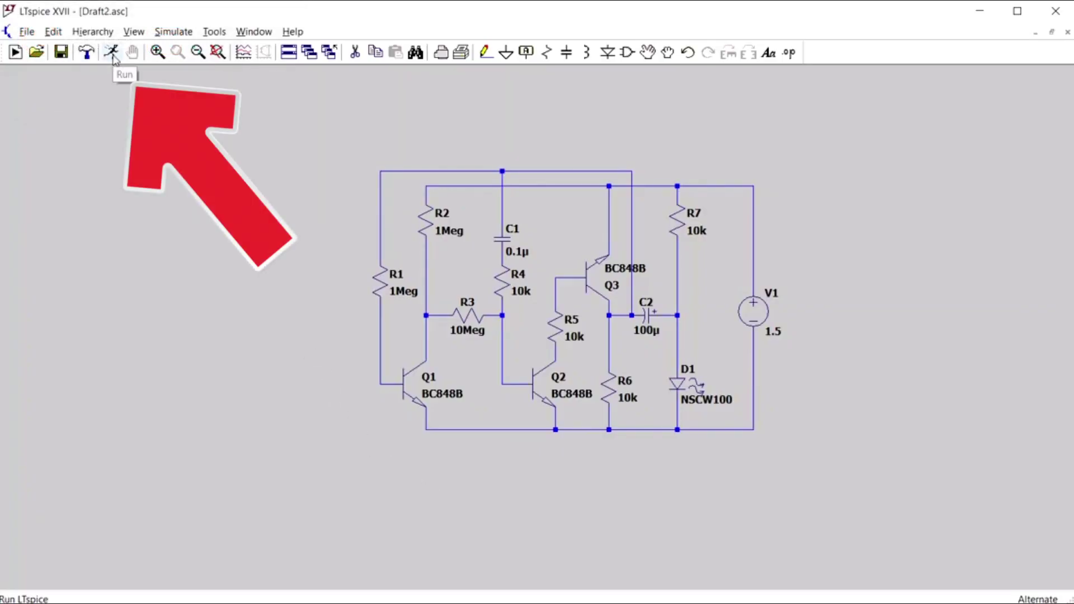
pyautogui.click(112, 53)
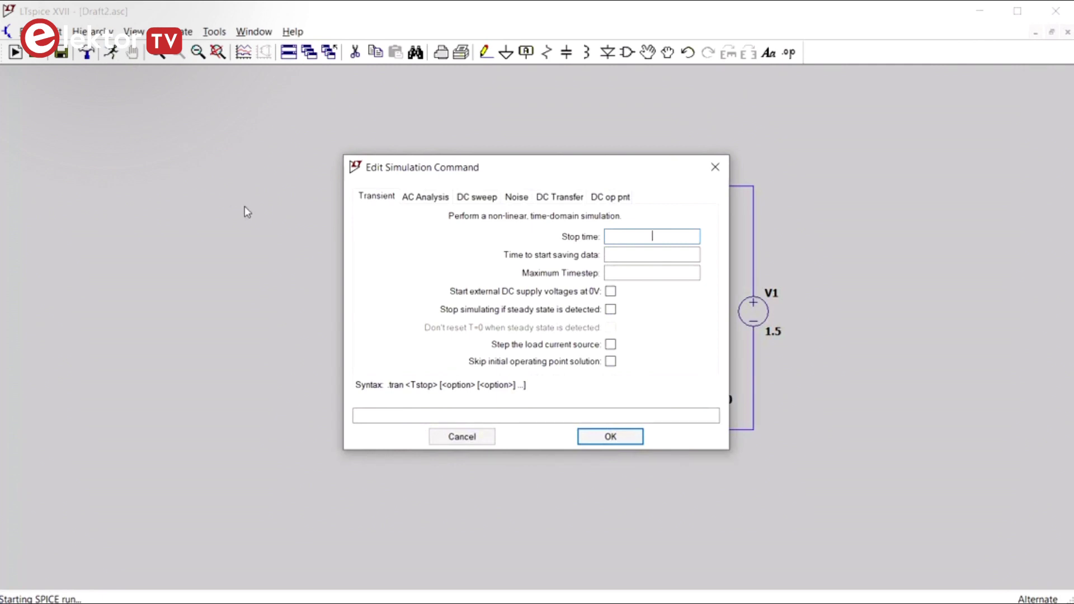
# Enter a 10 s transient stop time, review the other analysis tabs, and run it.
pyautogui.write('10')
pyautogui.click(429, 200)
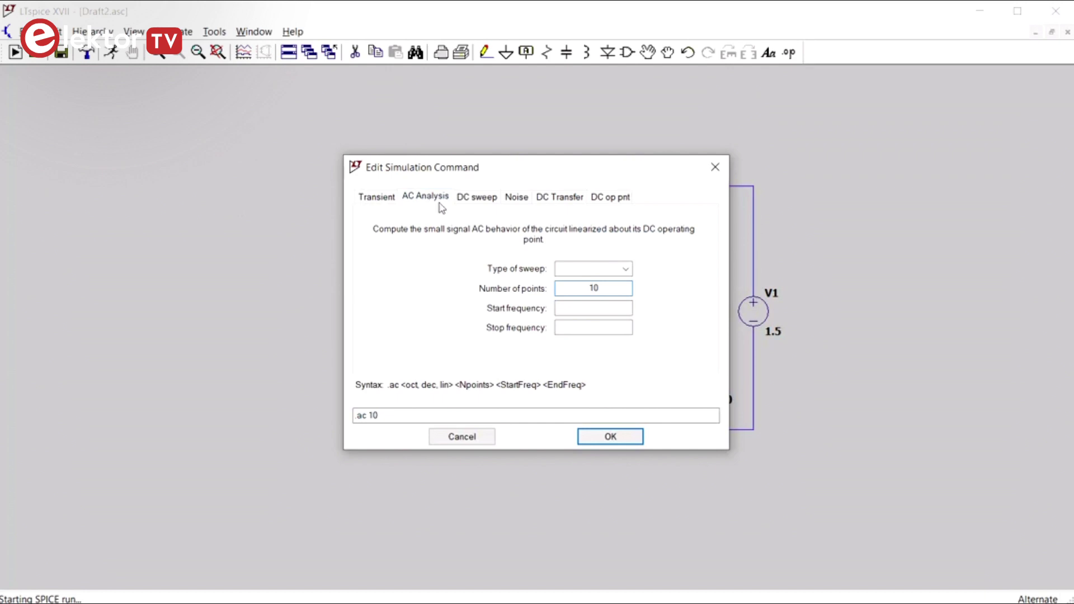
pyautogui.click(488, 202)
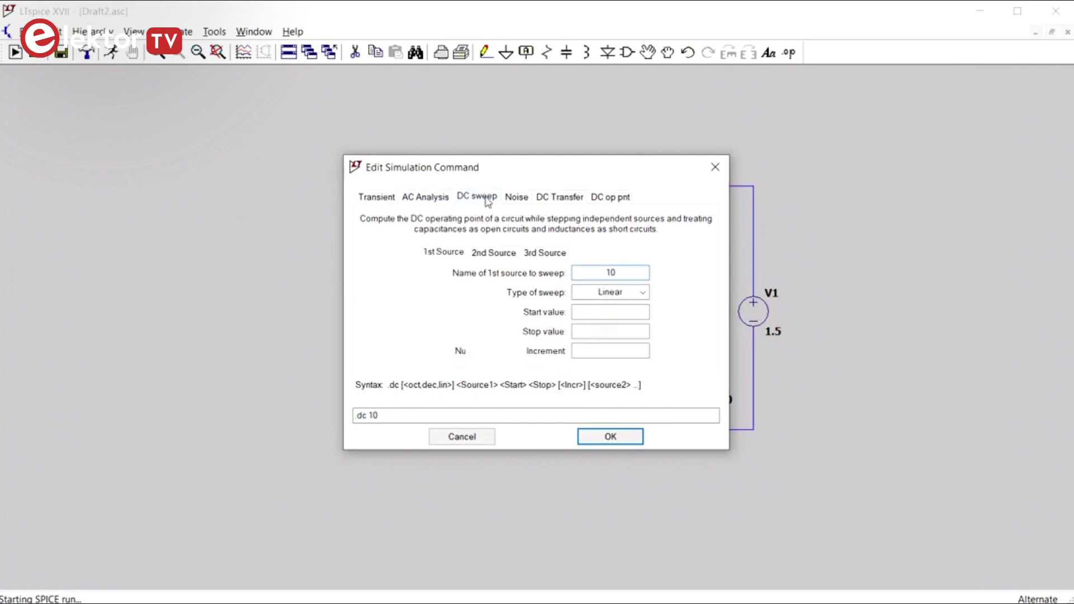
pyautogui.click(518, 201)
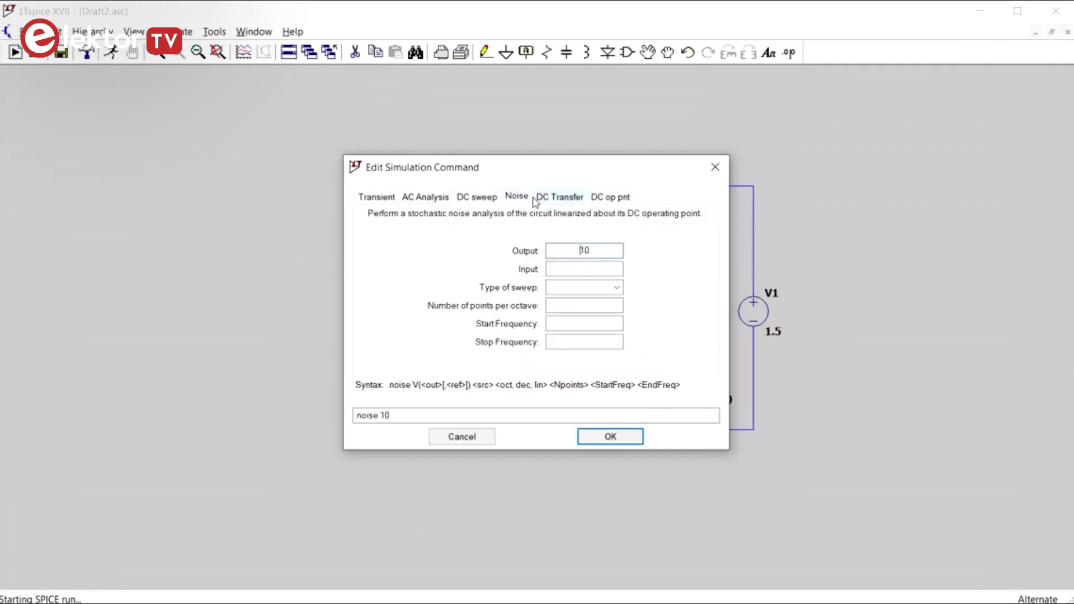
pyautogui.click(554, 203)
pyautogui.click(608, 202)
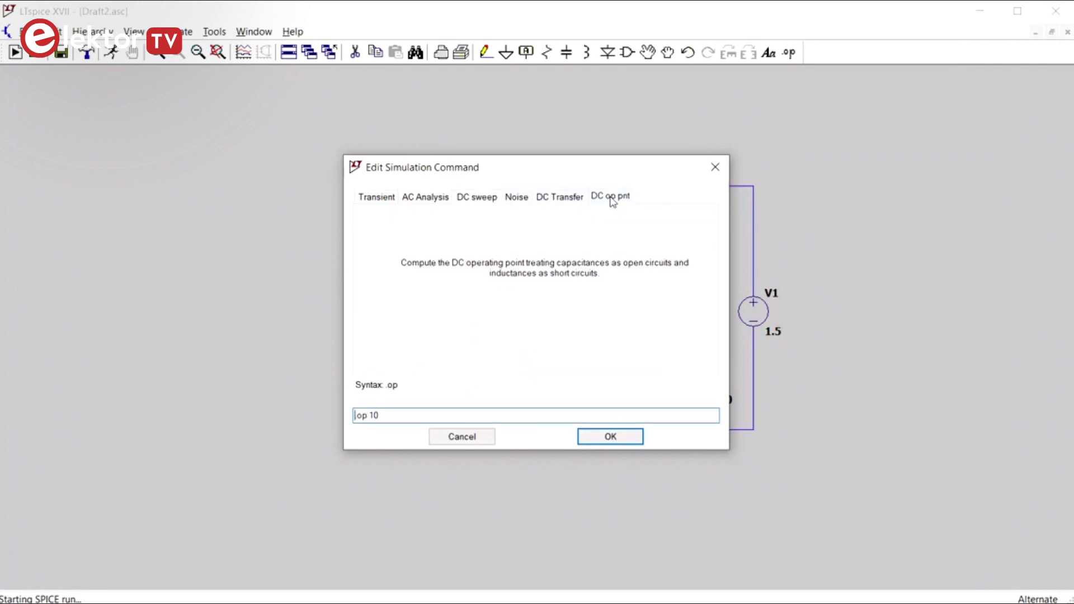
pyautogui.click(385, 199)
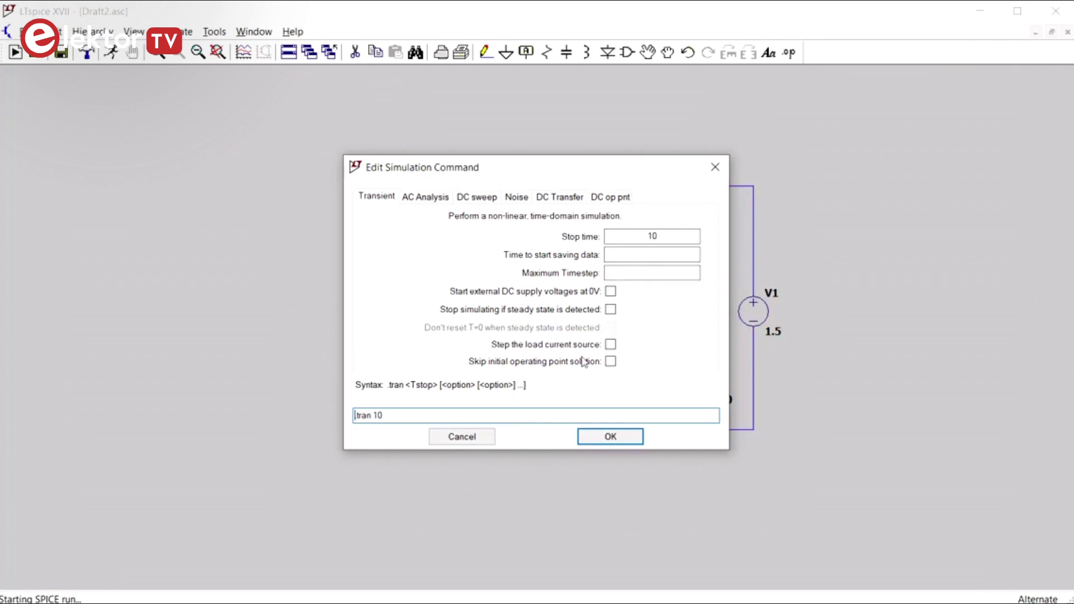
pyautogui.click(596, 437)
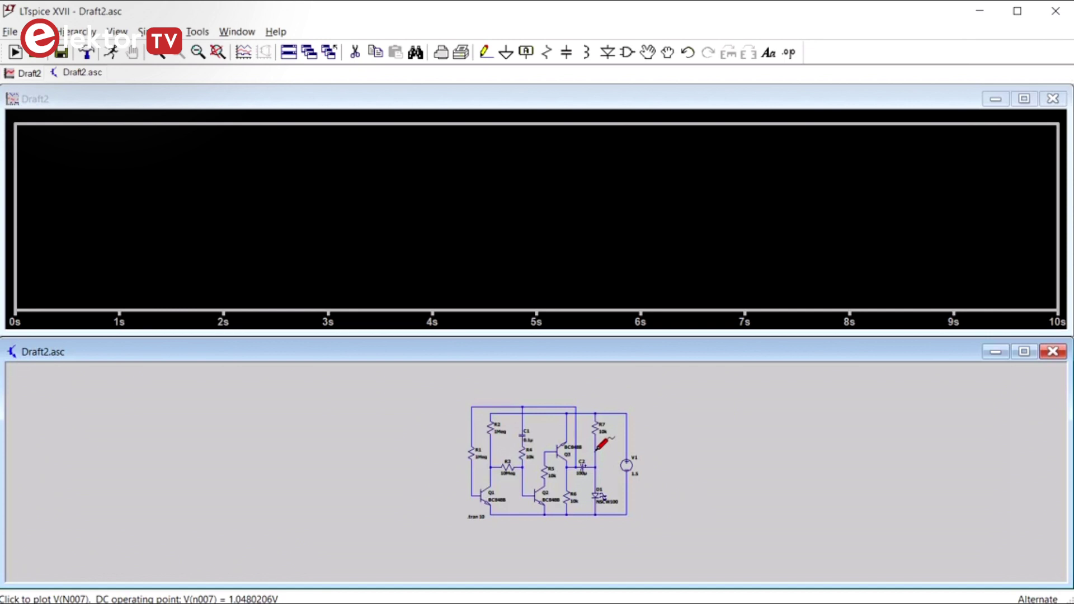
# Probe the wire near R7 and the node near C2 to plot V(n007) and V(n001), then maximize Draft2.asc.
pyautogui.click(596, 449)
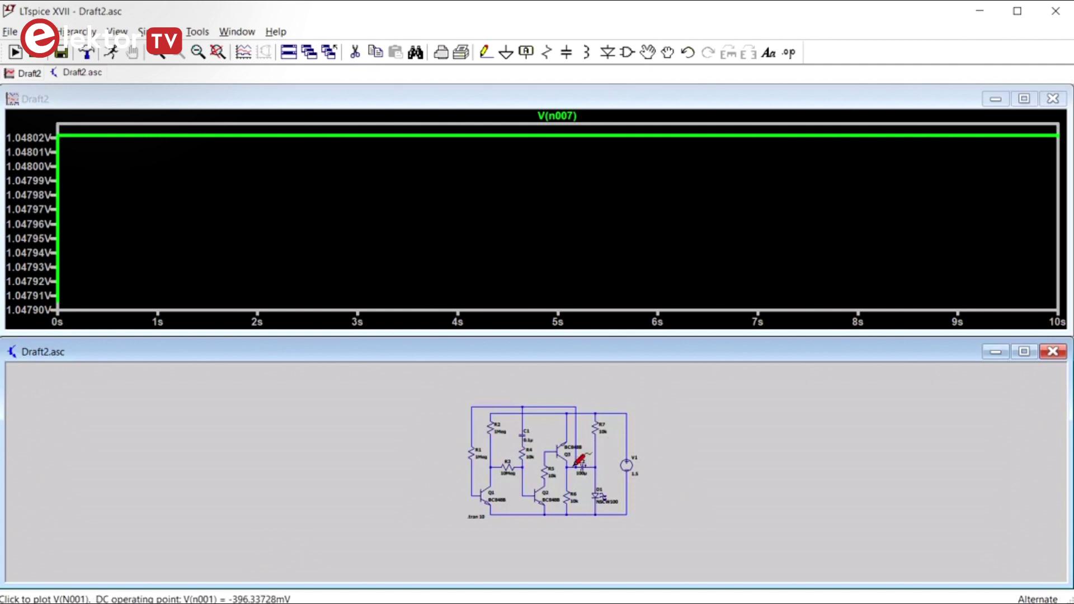
pyautogui.click(571, 464)
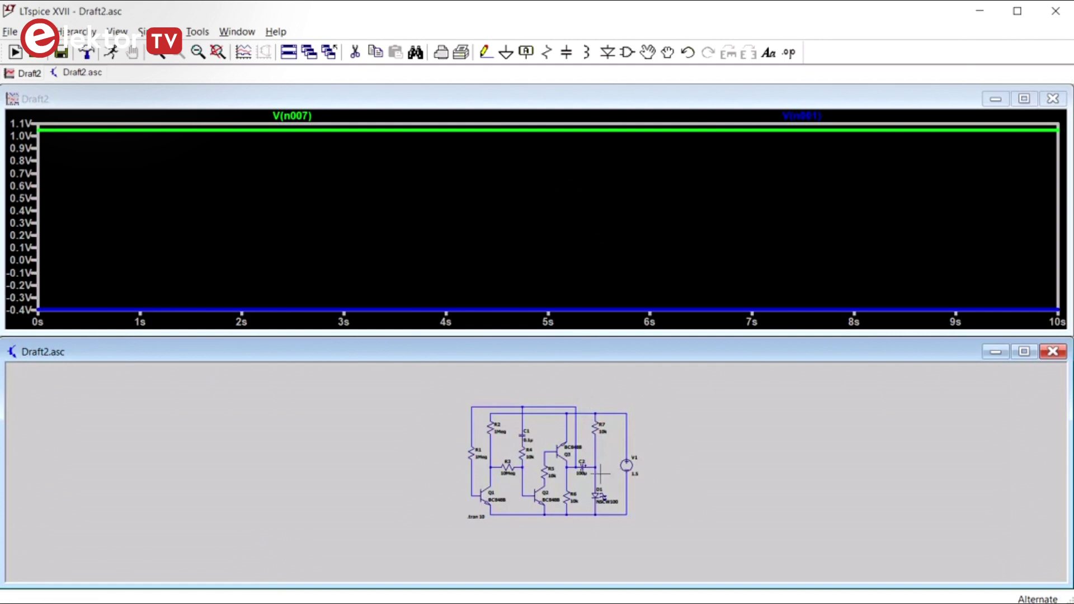
pyautogui.click(1023, 352)
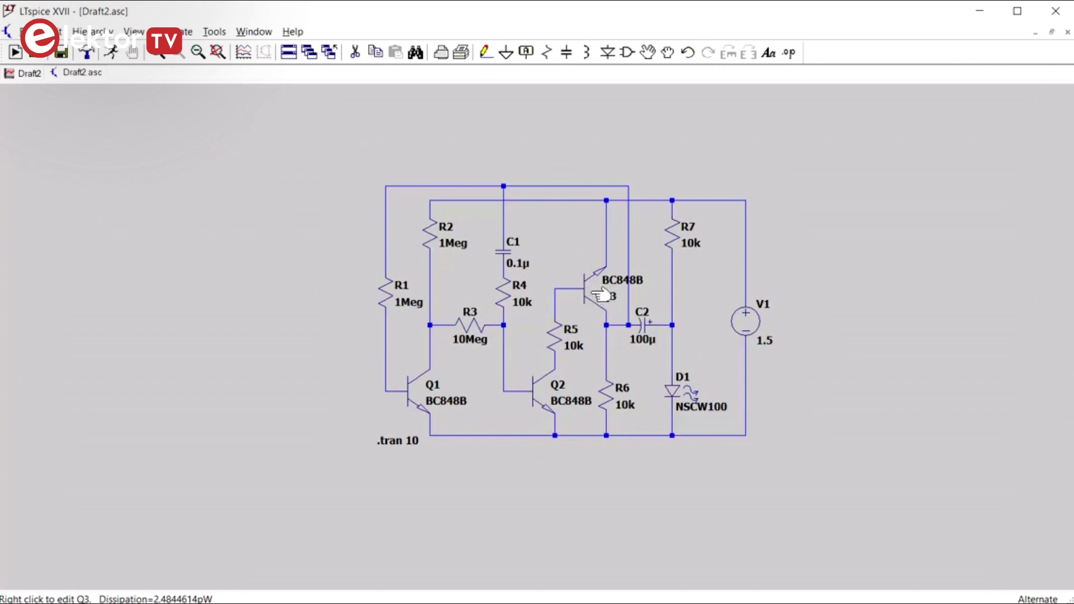
# Delete Q3 and place a rotated, mirrored pnp transistor in its position.
pyautogui.click(356, 53)
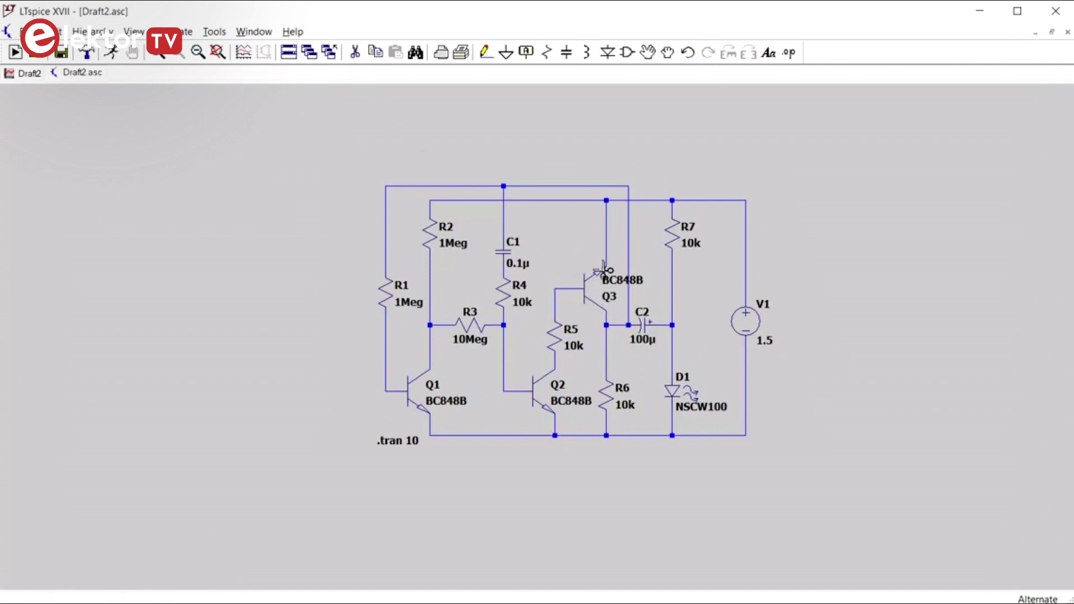
pyautogui.click(590, 291)
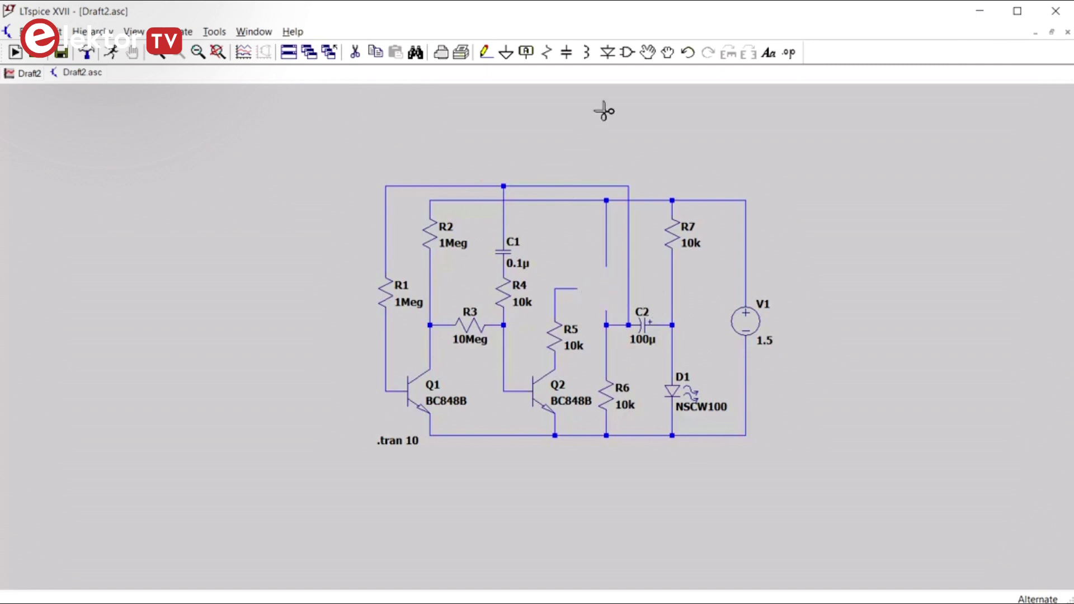
pyautogui.click(627, 53)
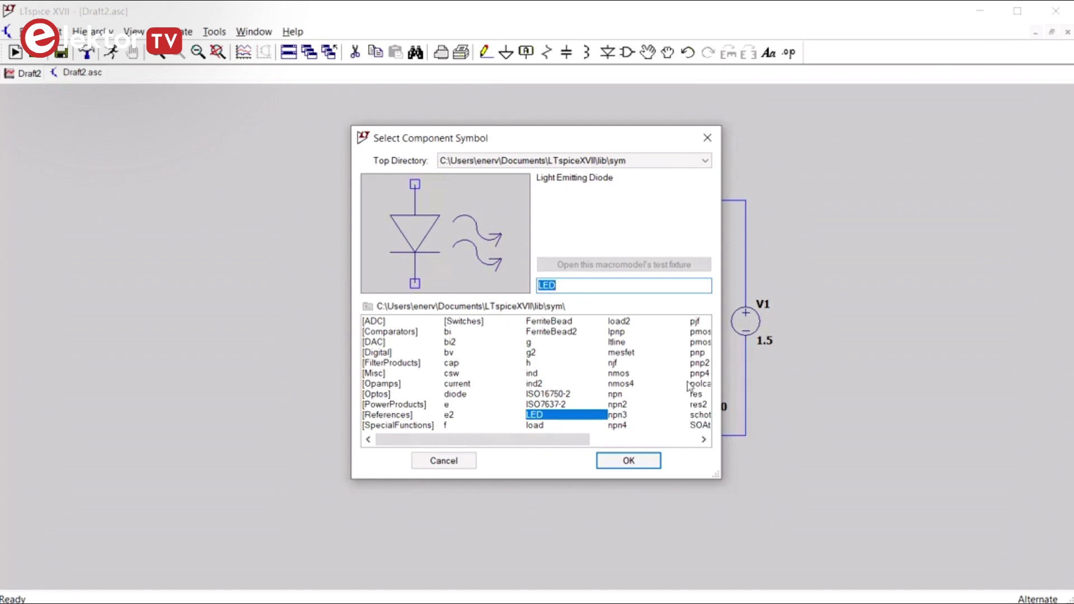
pyautogui.click(693, 354)
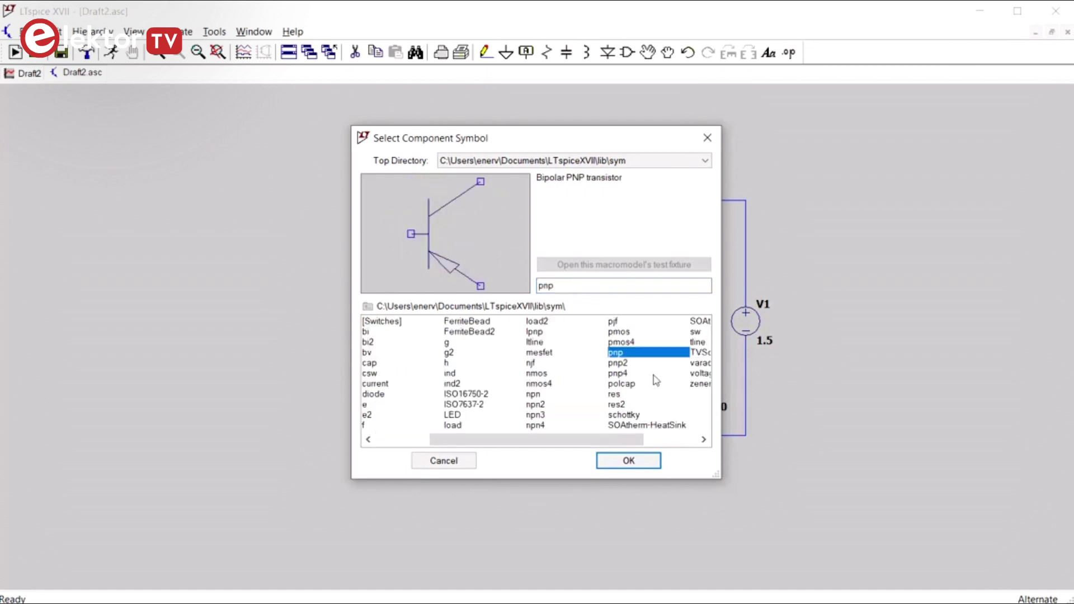
pyautogui.click(637, 461)
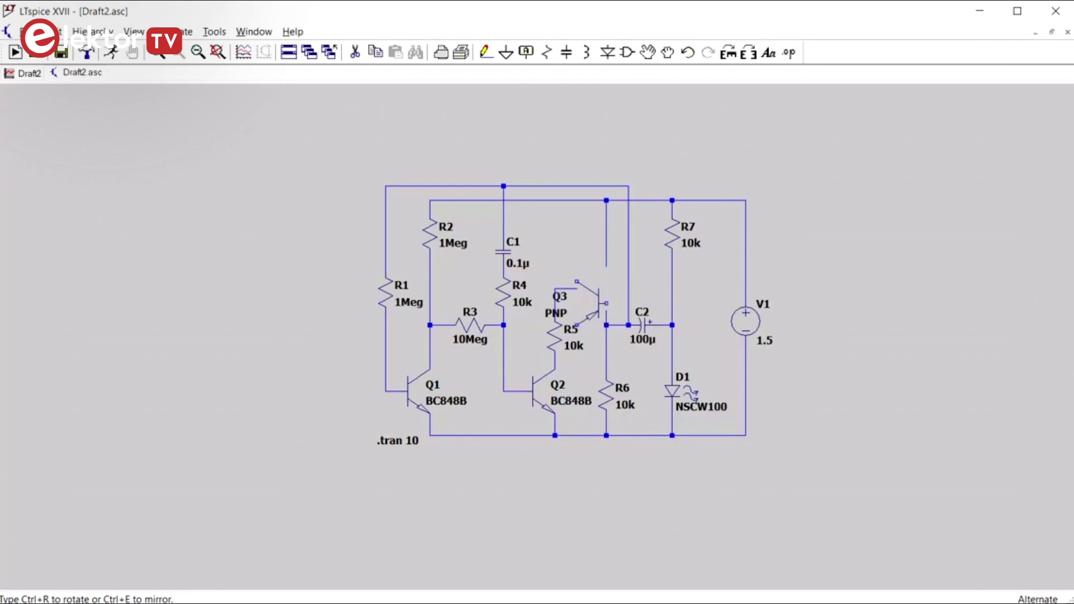
pyautogui.hotkey('ctrl', 'r')
pyautogui.hotkey('ctrl', 'r')
pyautogui.hotkey('ctrl', 'e')
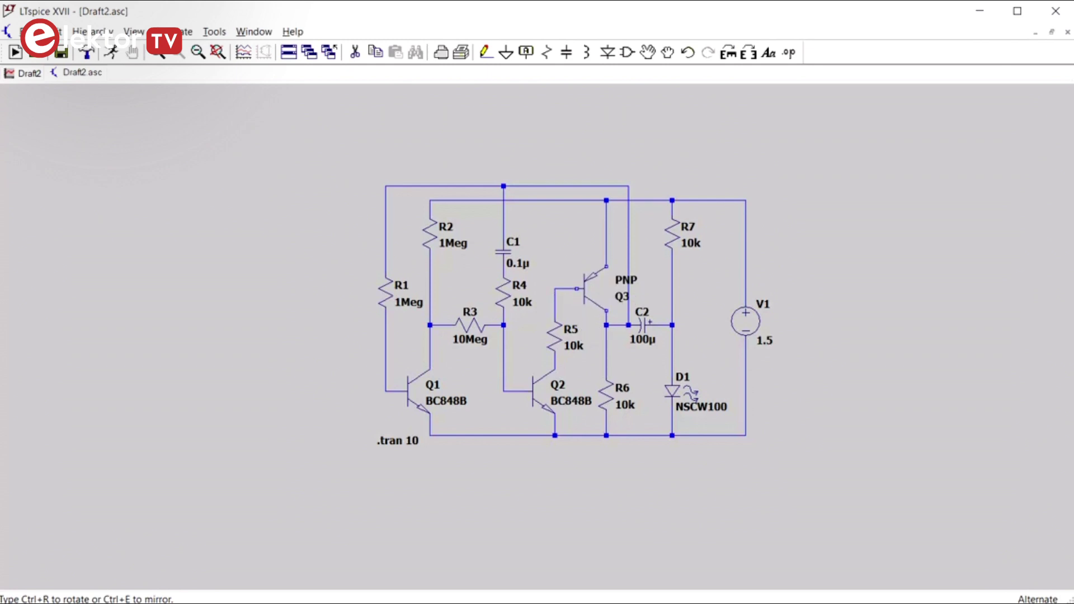
pyautogui.click(587, 288)
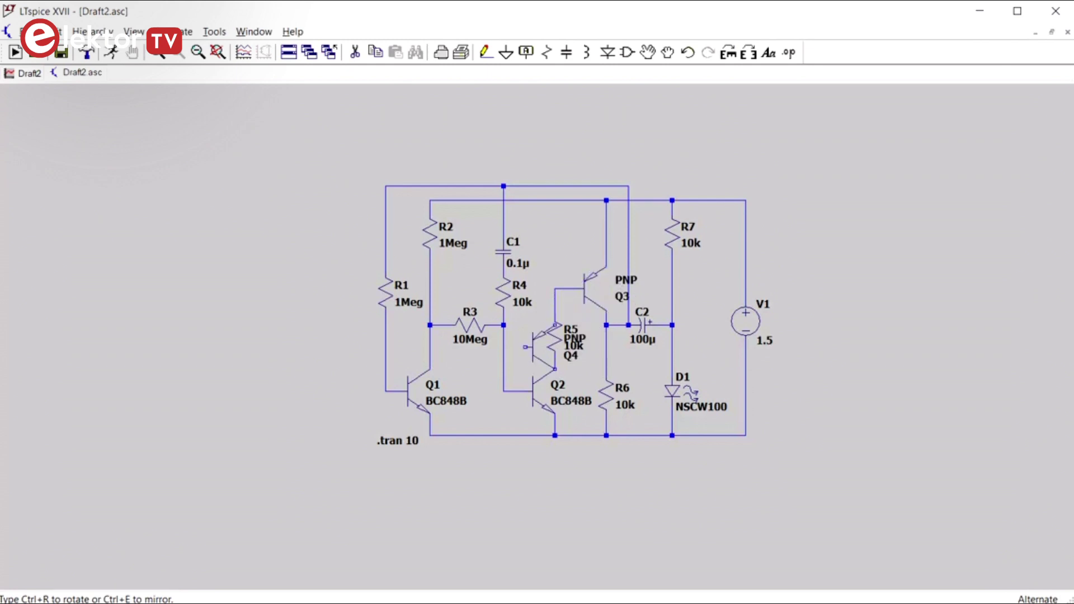
pyautogui.press('Escape')
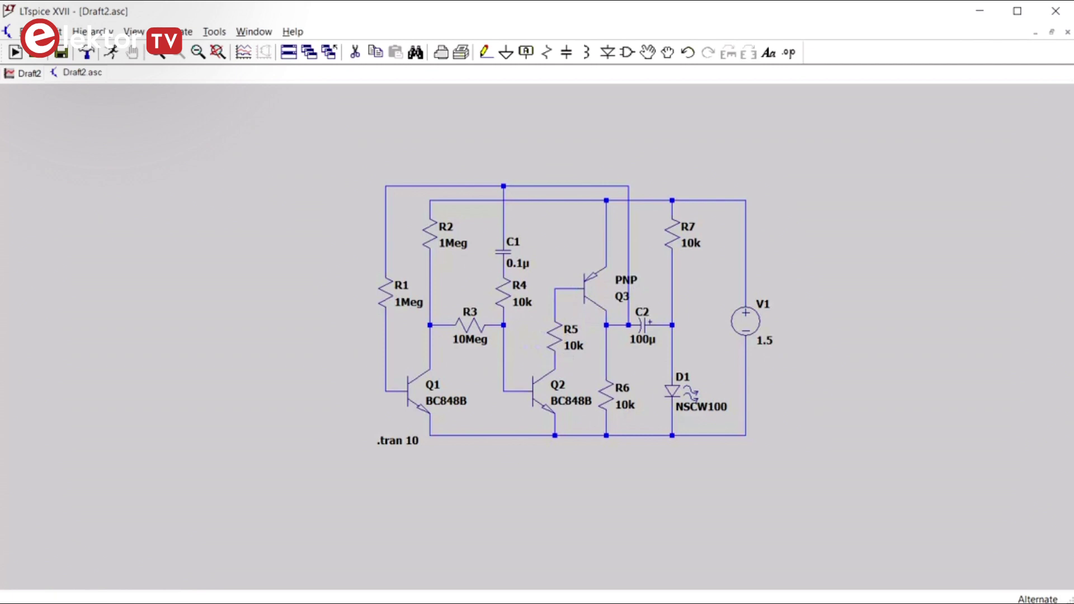
# Set the new Q3 transistor's model to BC858B and rerun the simulation.
pyautogui.rightClick(595, 292)
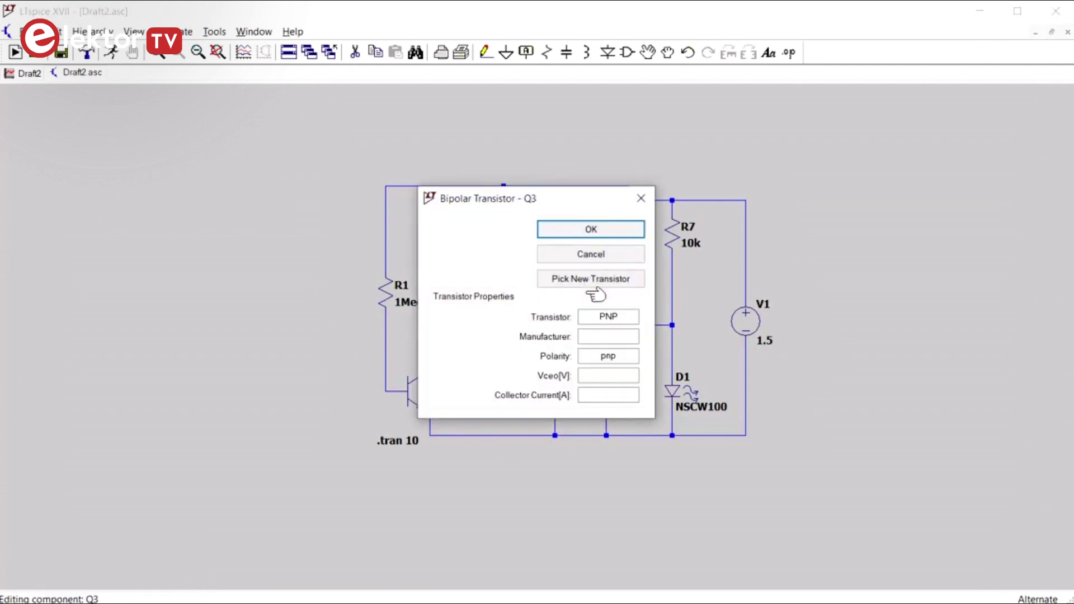
pyautogui.click(591, 284)
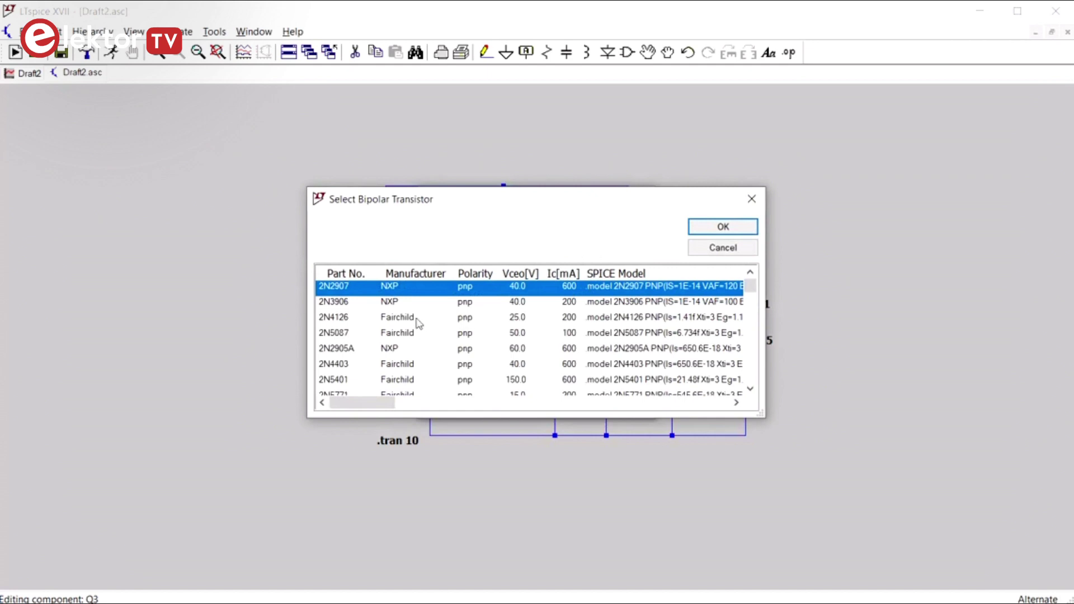
pyautogui.scroll(-10, 750, 335)
pyautogui.click(358, 348)
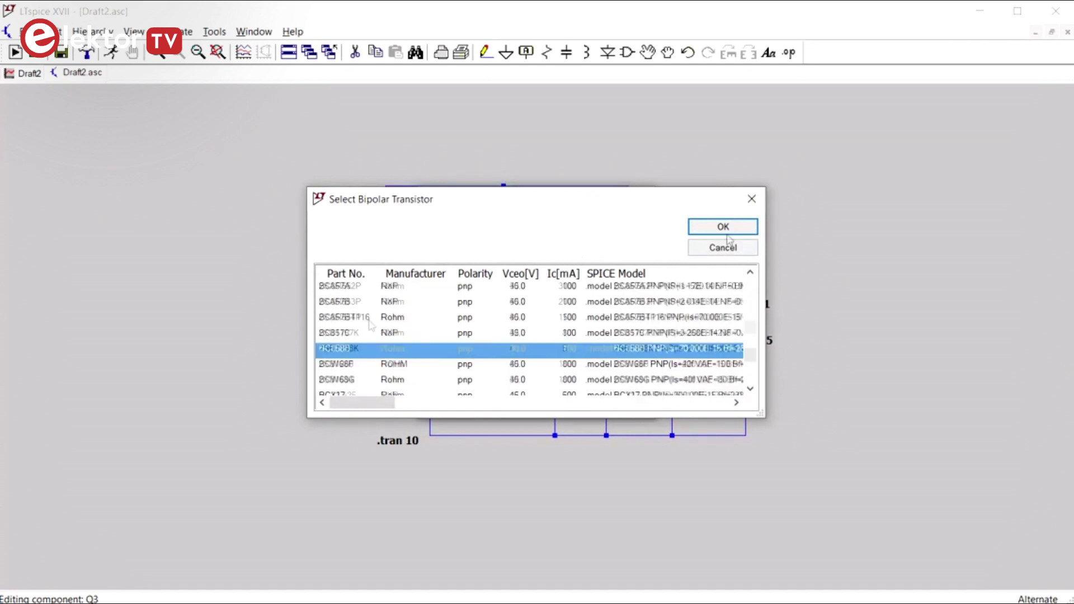
pyautogui.click(724, 227)
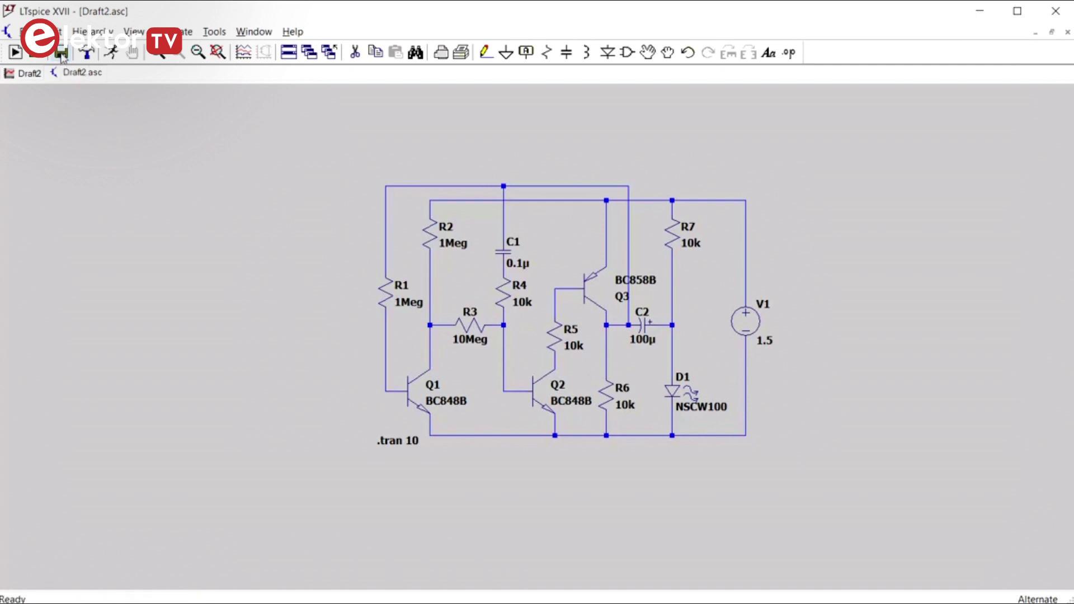
pyautogui.click(115, 56)
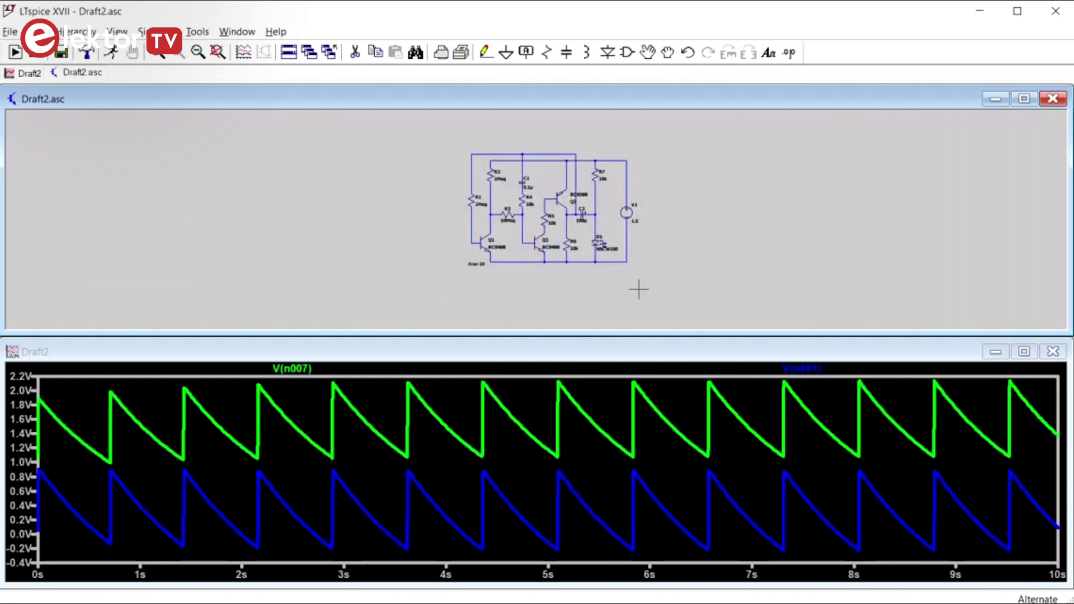
# Maximize the Draft2.asc schematic window so it fills the workspace again.
pyautogui.click(1024, 98)
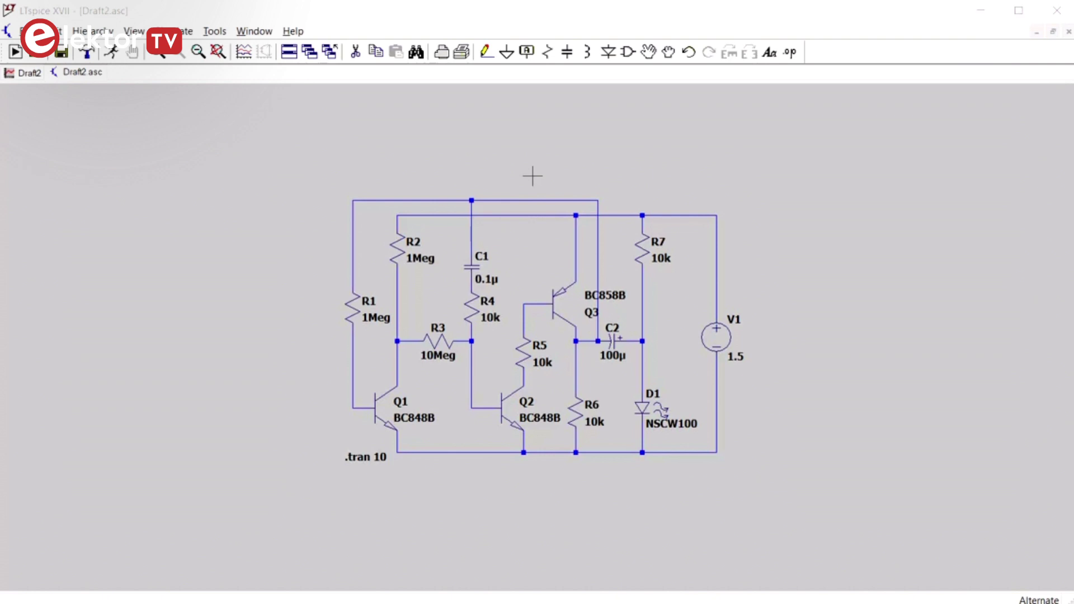
# Place a ground symbol on the bottom rail and run the transient simulation.
pyautogui.click(507, 53)
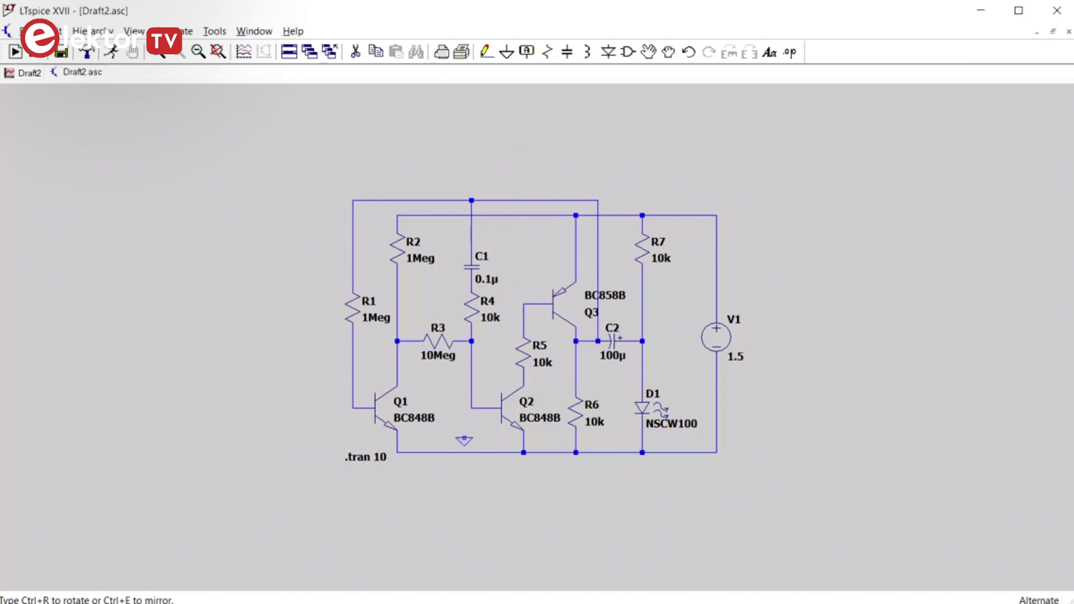
pyautogui.click(472, 460)
pyautogui.press('F3')
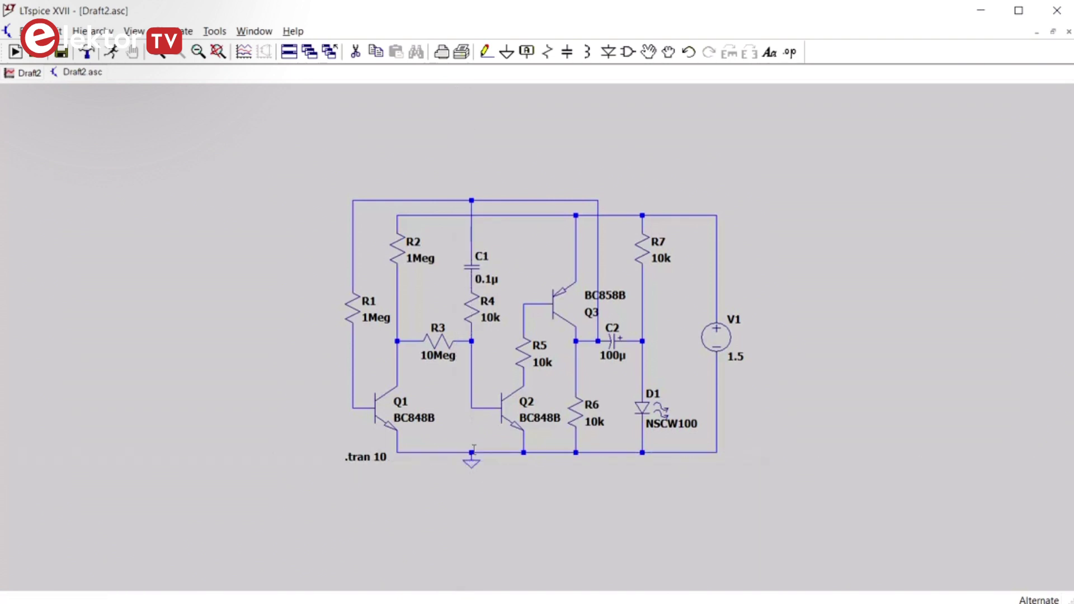
pyautogui.press('Escape')
pyautogui.click(112, 52)
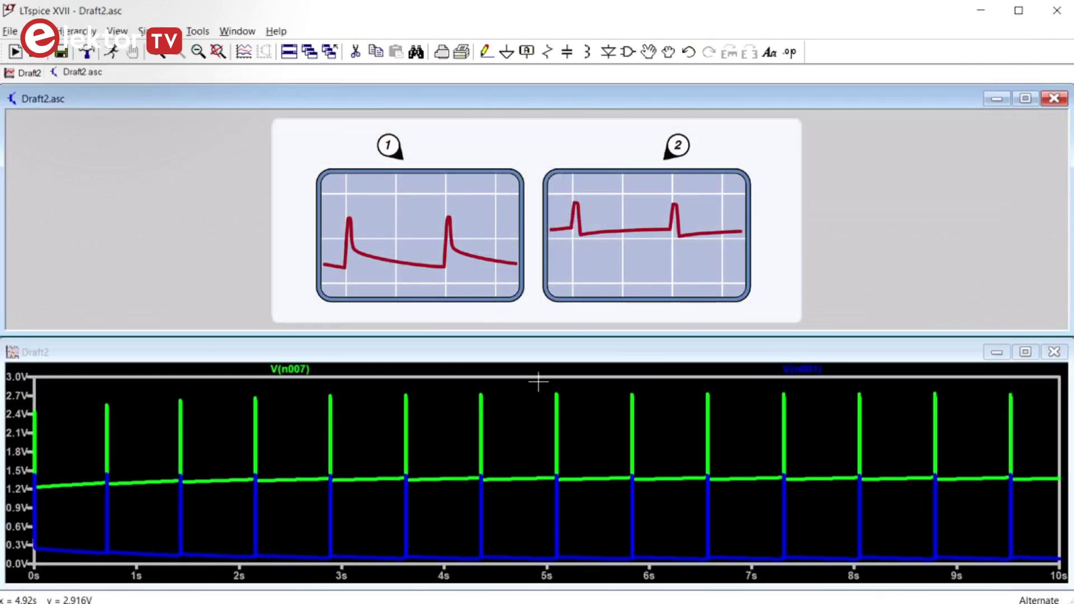
# Zoom the plot onto a few V(n007) spikes, then onto the middle pulse near 5.83 s.
pyautogui.moveTo(538, 381); pyautogui.dragTo(731, 569)
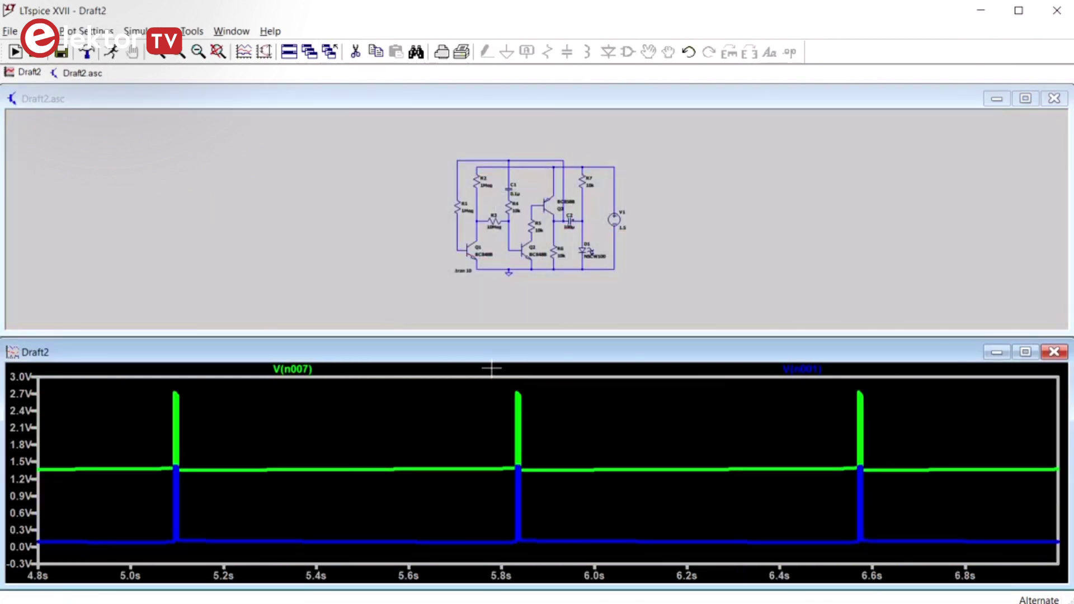
pyautogui.moveTo(490, 369); pyautogui.dragTo(540, 558)
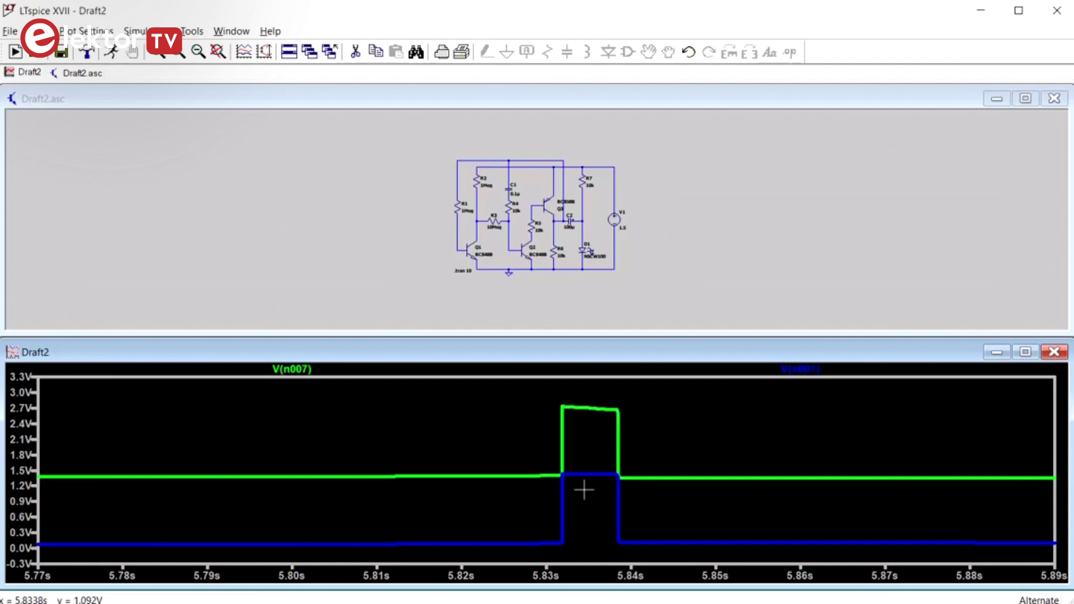
# Attach a cursor to V(n007) and slide it along the V(n007) and V(n001) traces.
pyautogui.click(306, 369)
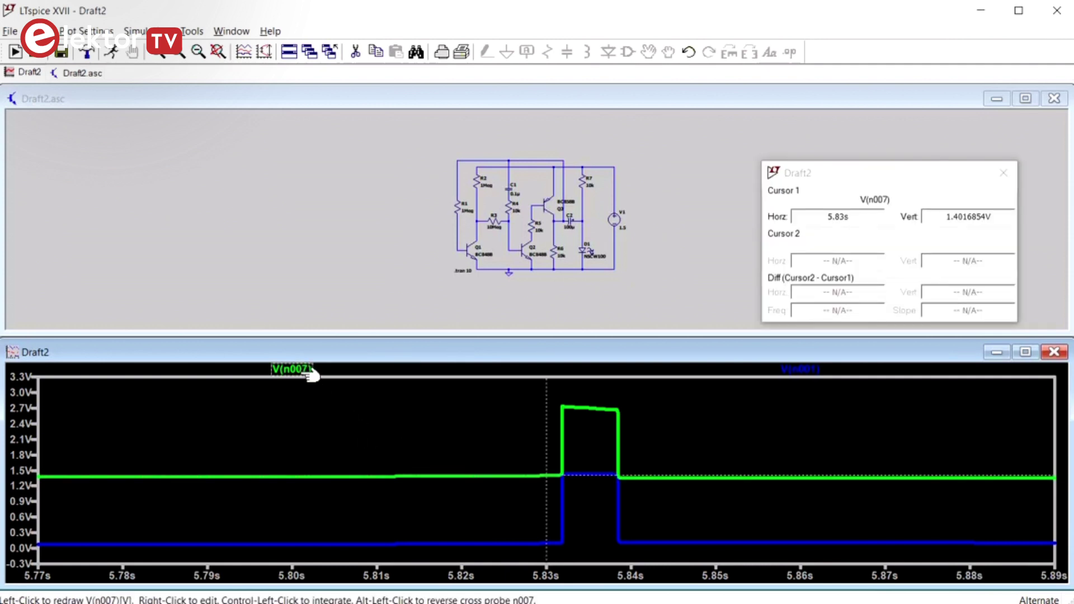
pyautogui.moveTo(546, 461); pyautogui.dragTo(804, 468)
pyautogui.press('Down')
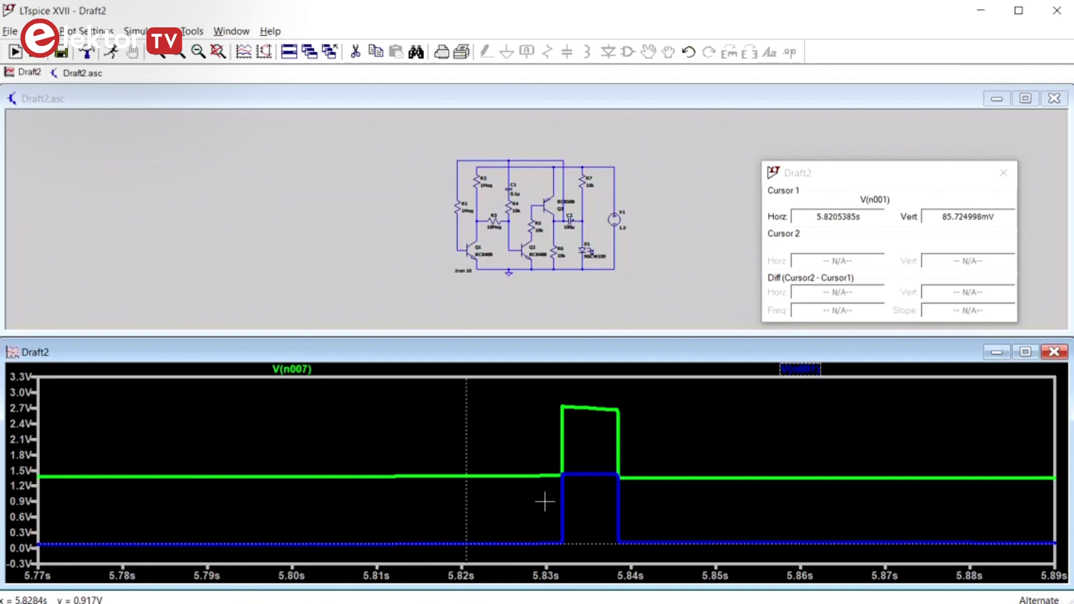
pyautogui.moveTo(464, 511); pyautogui.dragTo(602, 520)
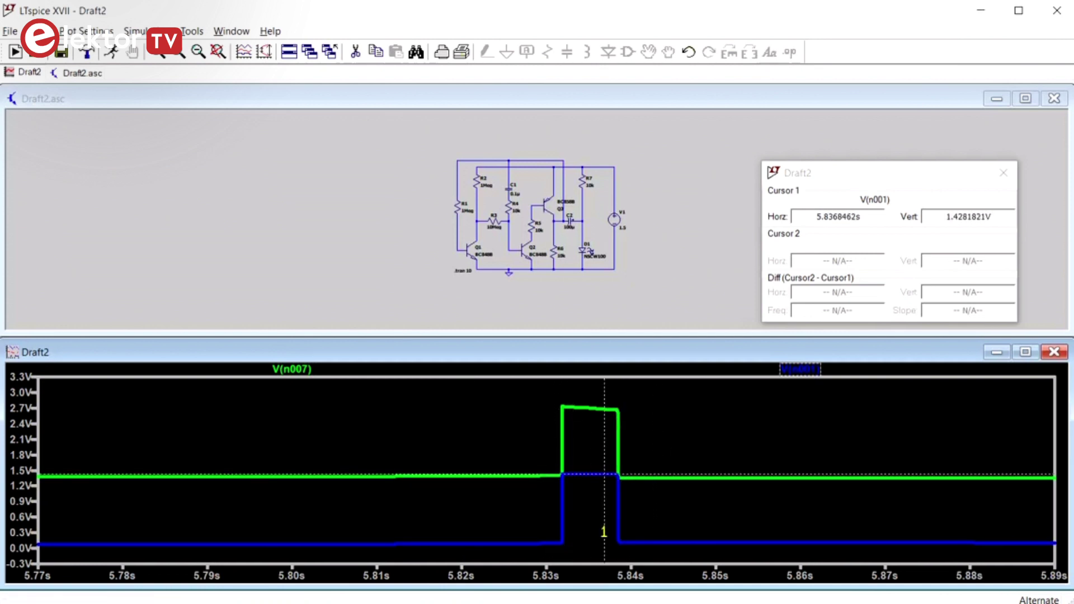
# Attach both cursors to V(n007) at the pulse edges, reading 6.4615385 ms and 154.7619 Hz.
pyautogui.rightClick(299, 369)
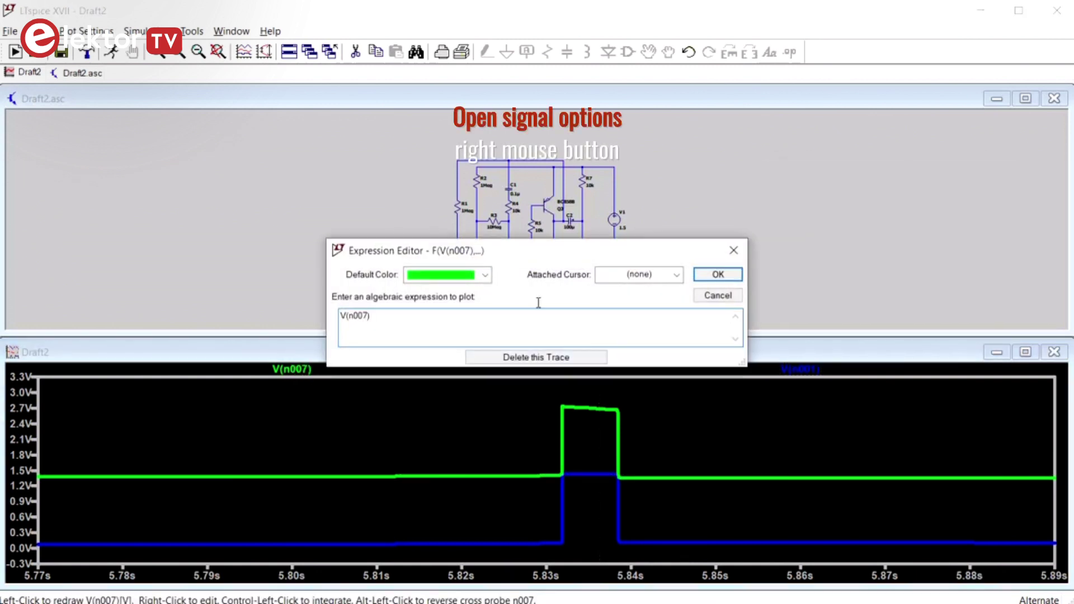
pyautogui.click(638, 274)
pyautogui.click(639, 329)
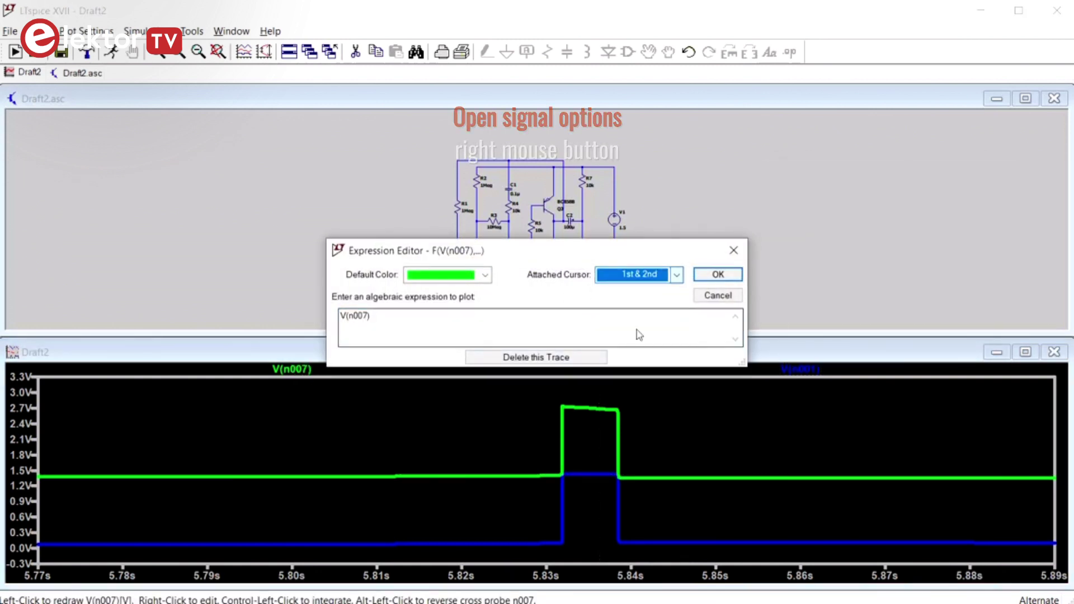
pyautogui.click(714, 275)
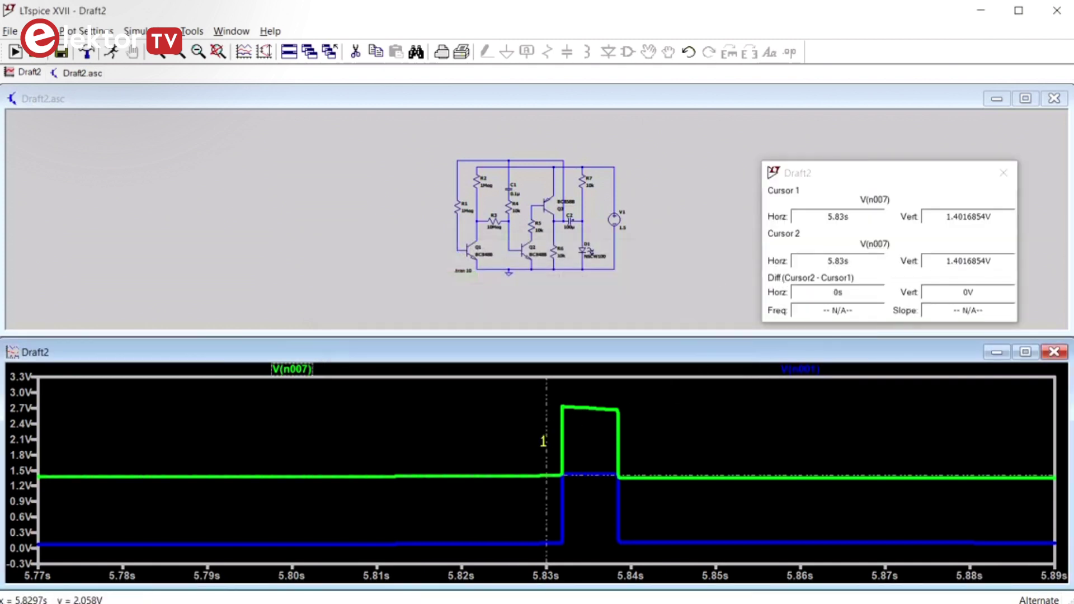
pyautogui.moveTo(544, 441); pyautogui.dragTo(559, 441)
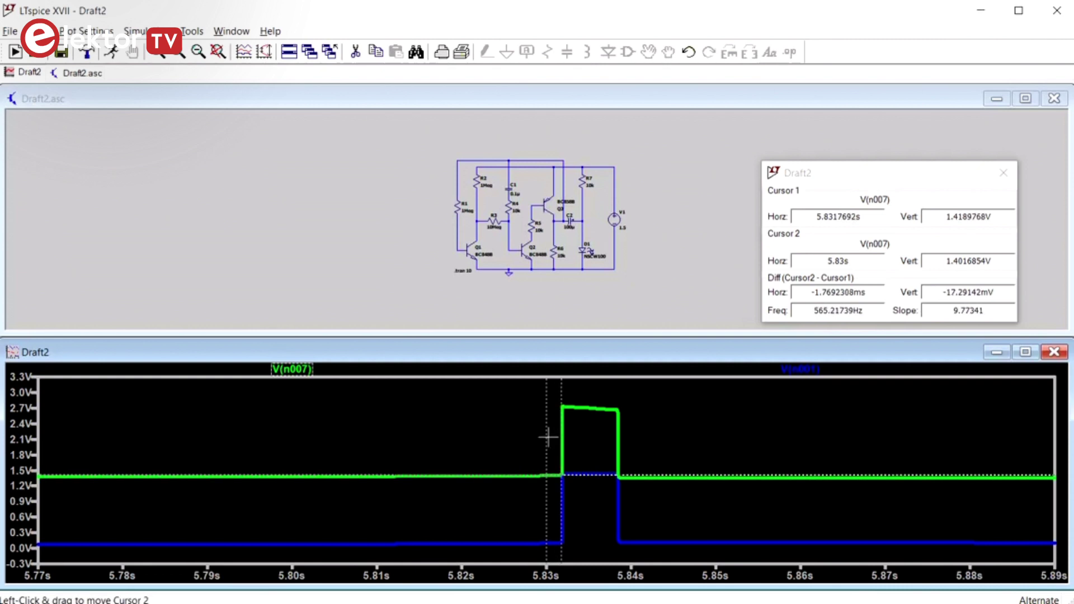
pyautogui.moveTo(546, 440); pyautogui.dragTo(616, 442)
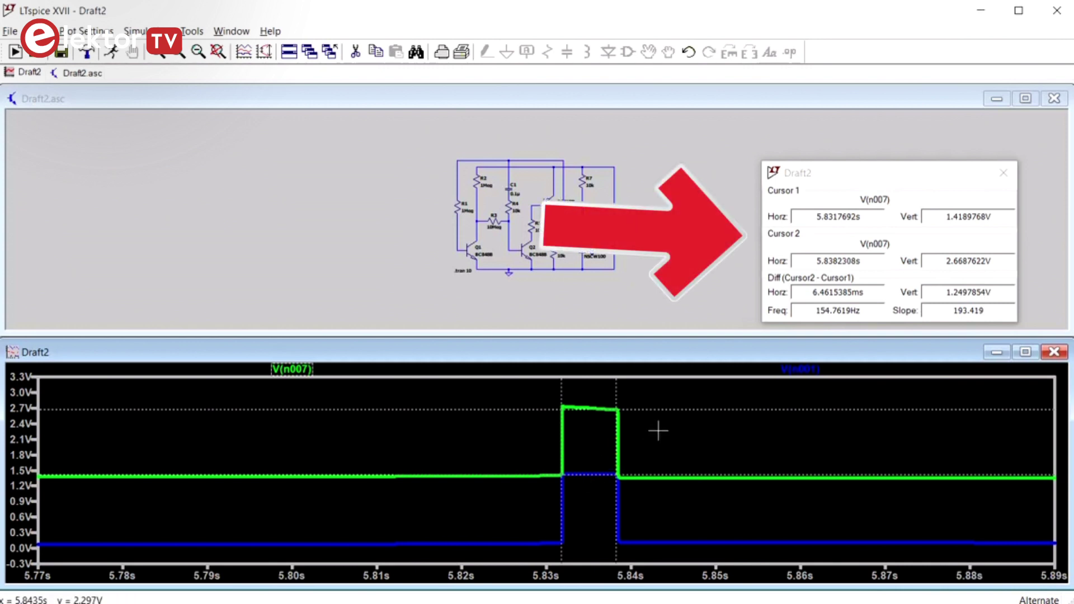
pyautogui.doubleClick(803, 294)
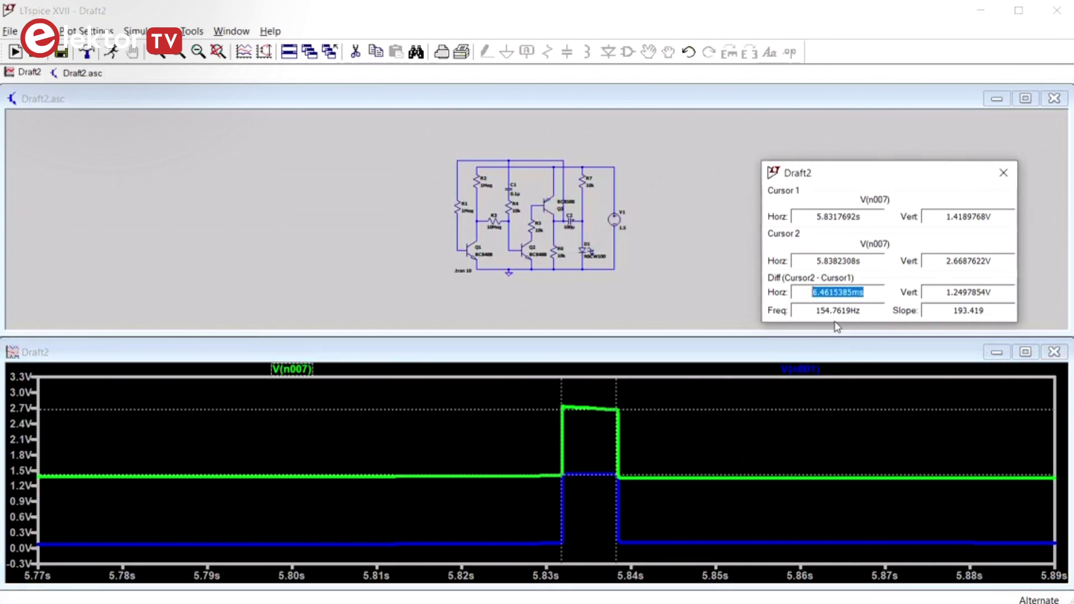
pyautogui.moveTo(870, 309); pyautogui.dragTo(815, 311)
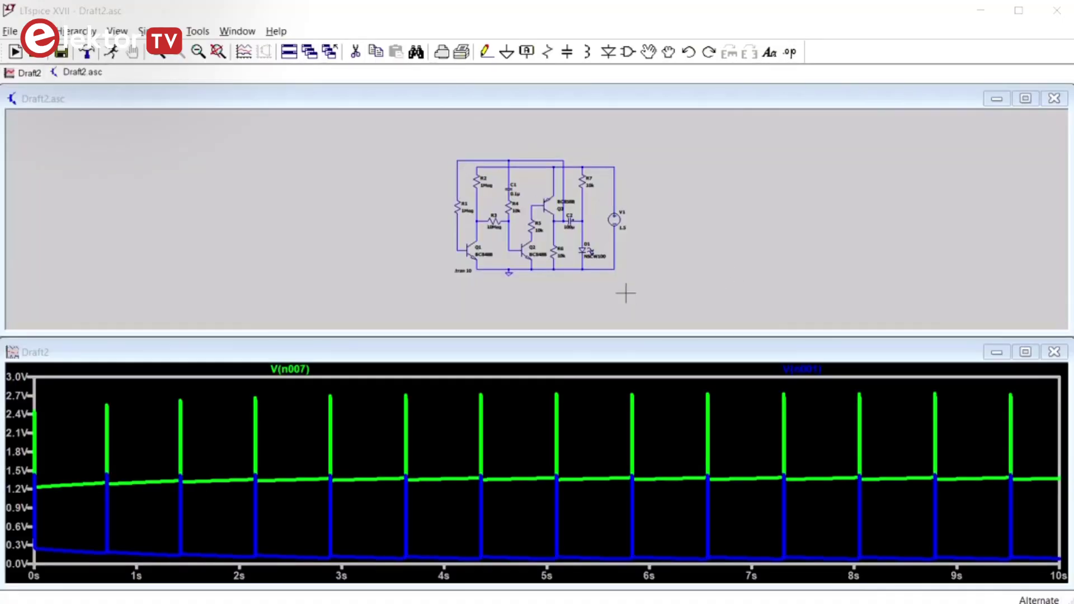
# Add V(n006) and V(n005) to the plot and open the Net Name dialog.
pyautogui.click(511, 235)
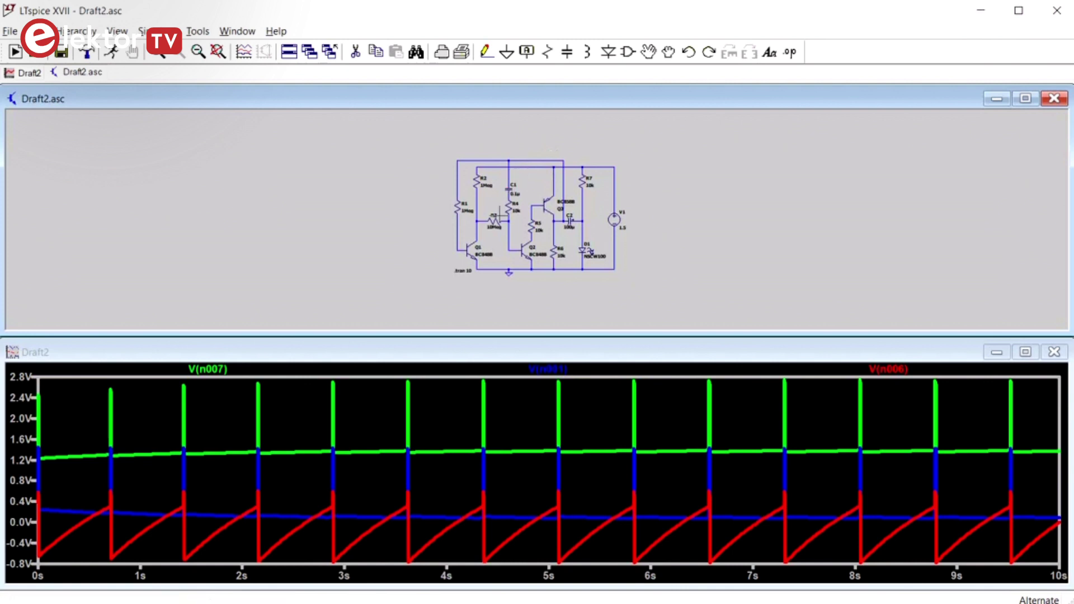
pyautogui.click(480, 204)
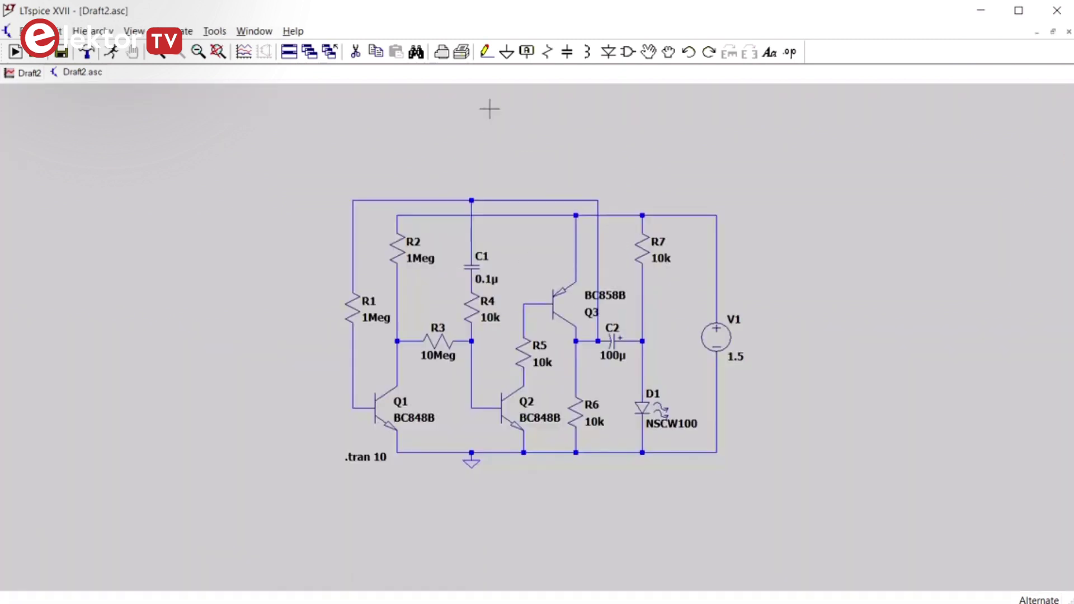
pyautogui.click(526, 52)
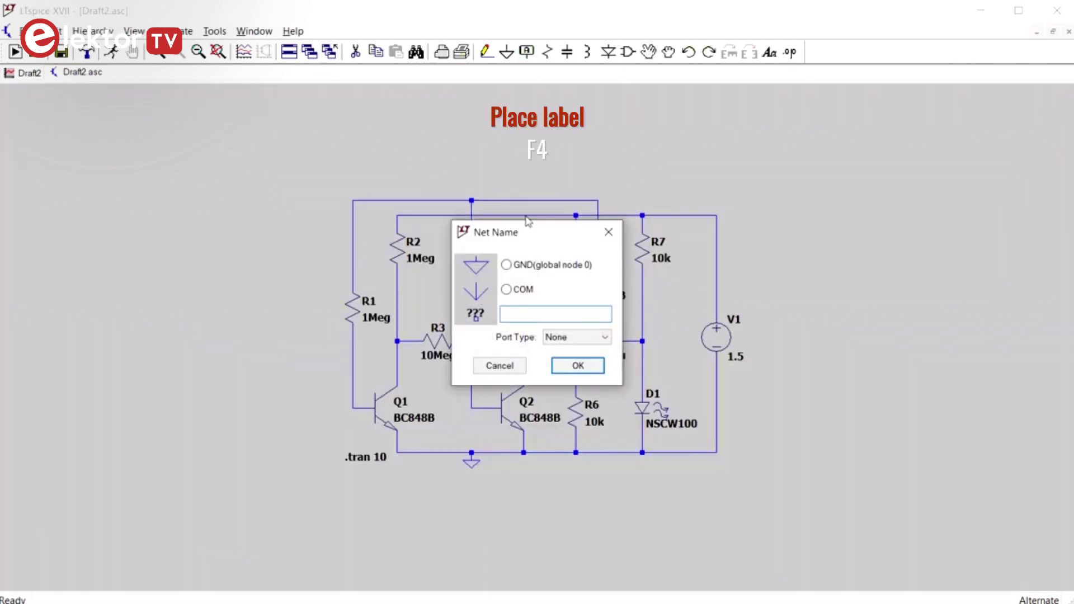
# Place net label 1 on C2's left node and set up net label 2 for its right.
pyautogui.click(577, 365)
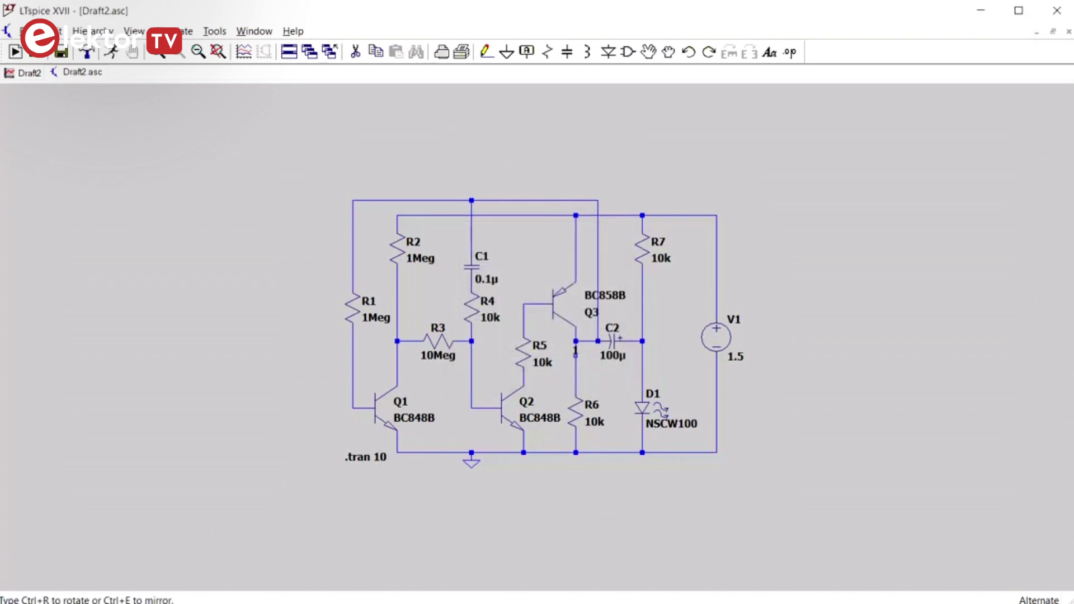
pyautogui.click(553, 354)
pyautogui.press('F4')
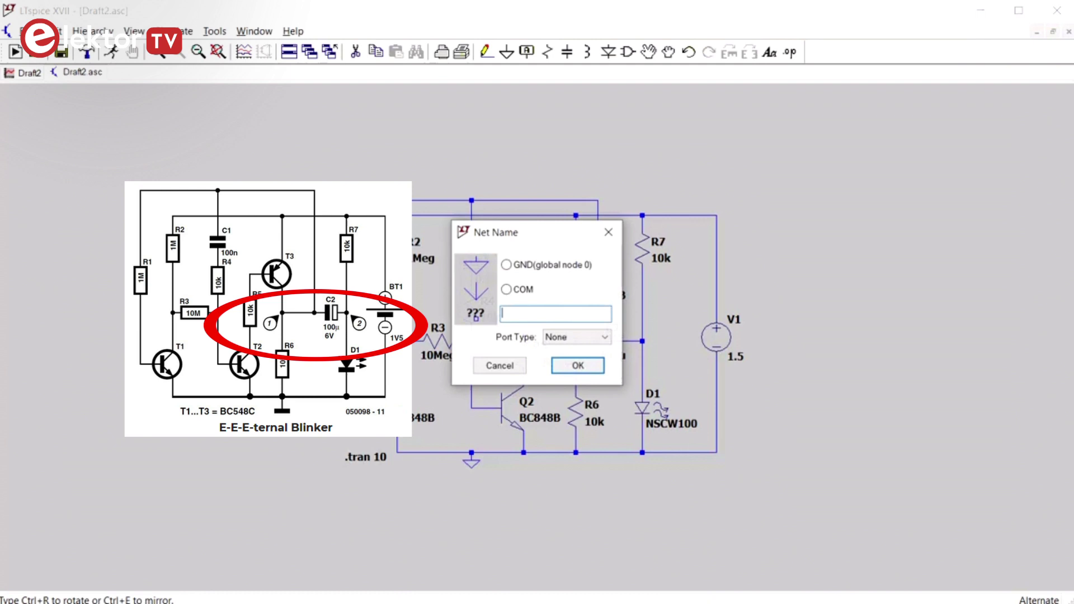
pyautogui.write('2')
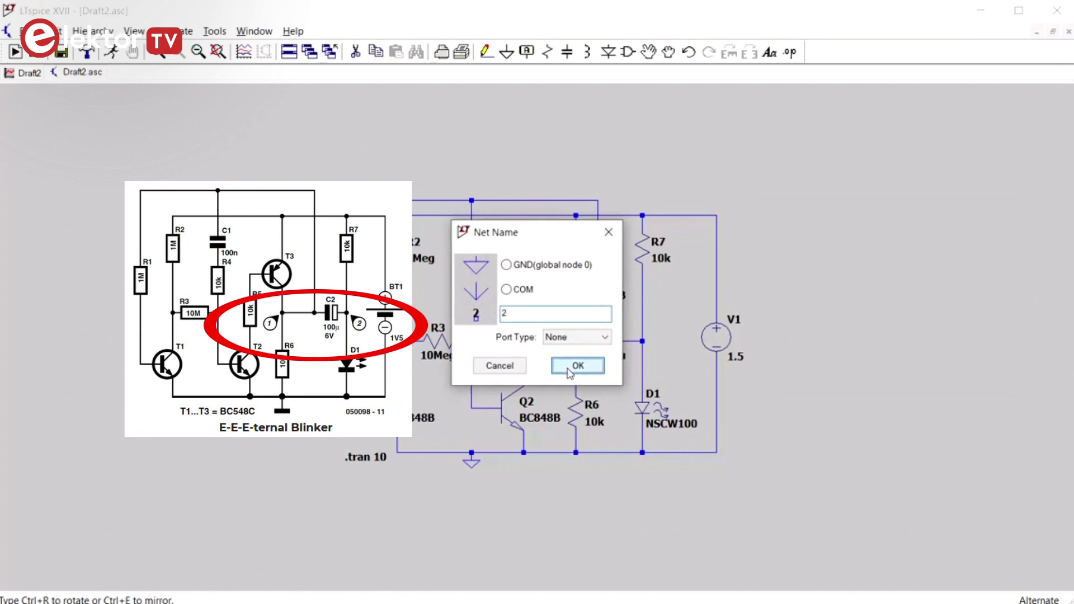
pyautogui.click(574, 365)
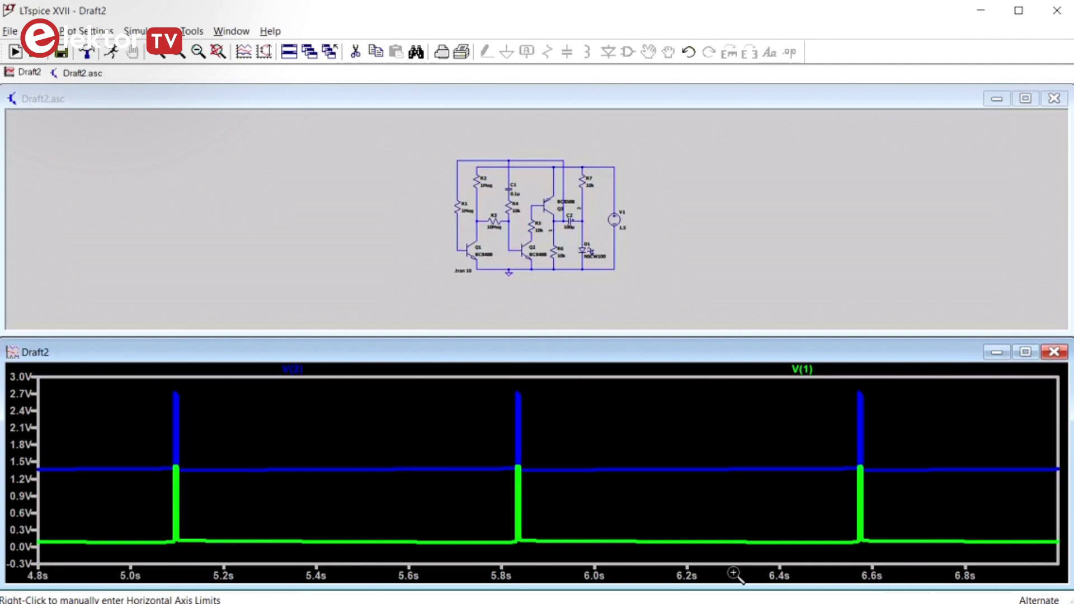
# Change the V(2) trace expression to V(2)-V(1) and zoom the plot to fit 0–10 s.
pyautogui.rightClick(300, 373)
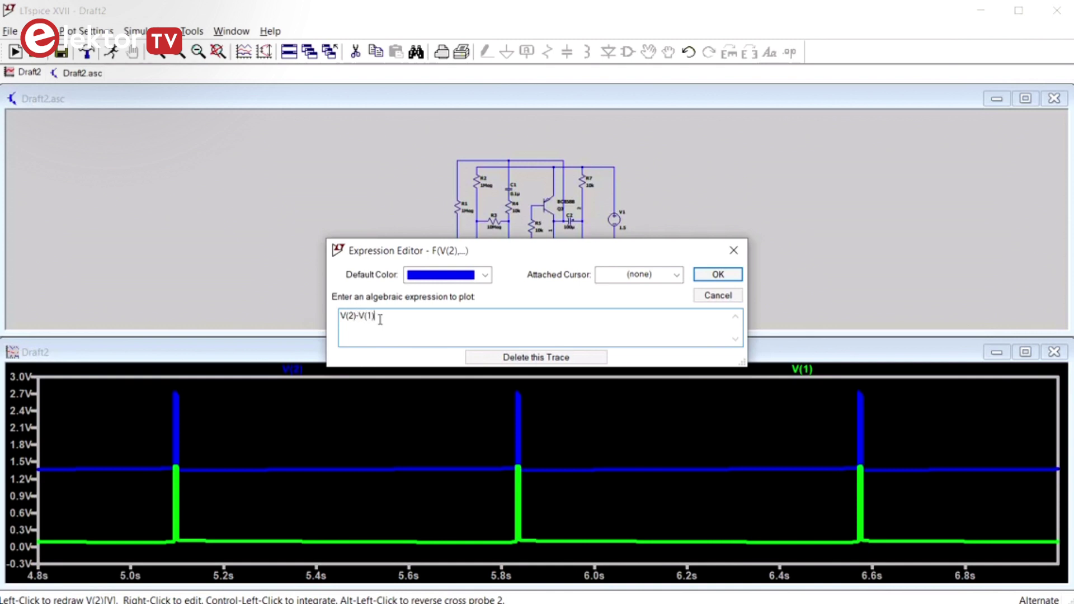
pyautogui.press('Return')
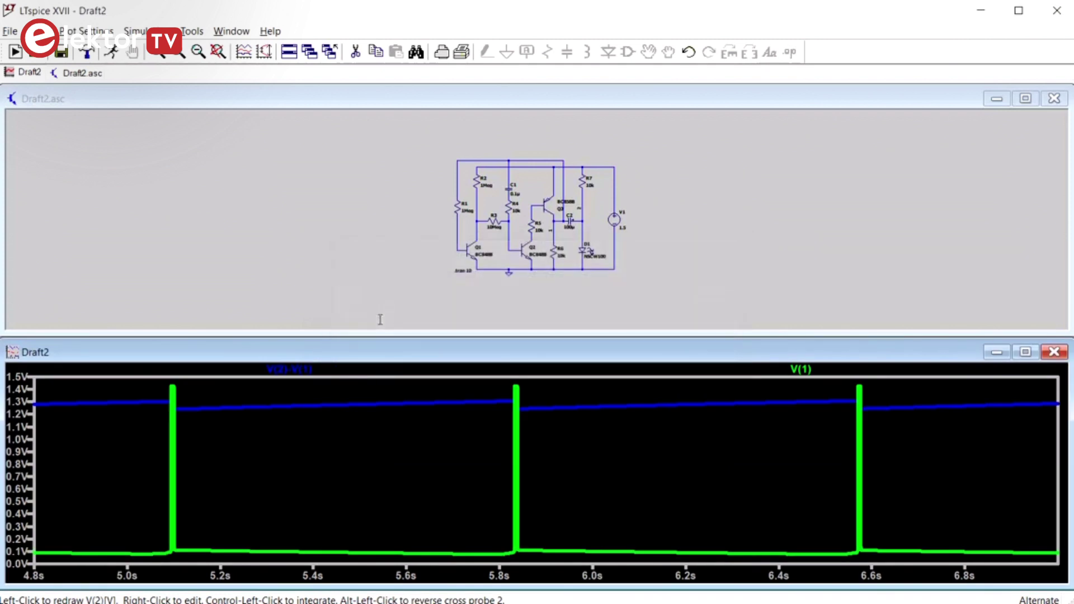
pyautogui.rightClick(378, 418)
pyautogui.click(428, 206)
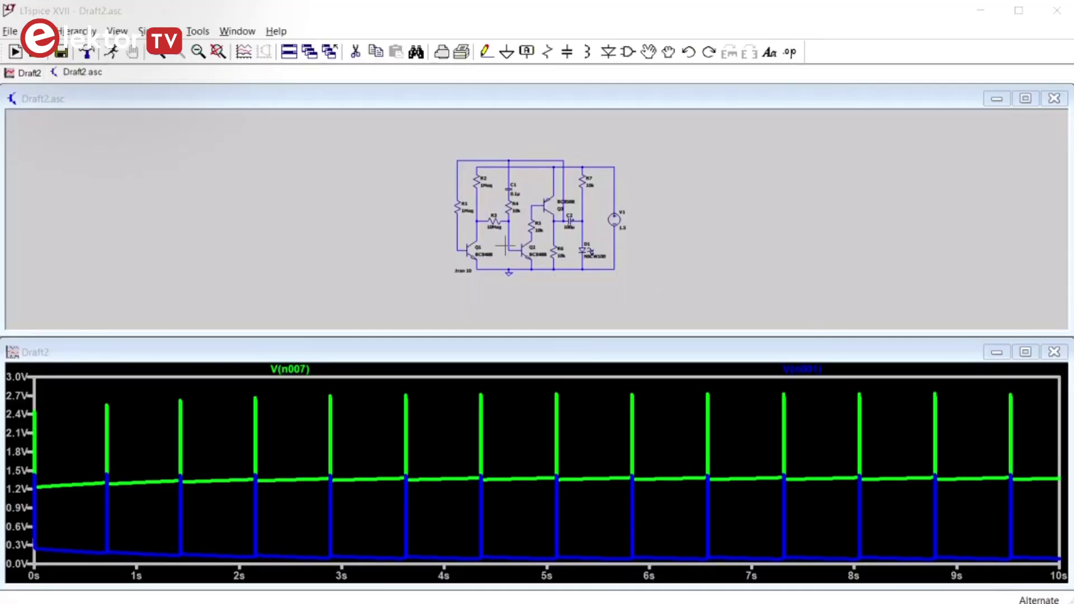
# Probe node n006 to add V(n006) as a red trace on the full-length plot.
pyautogui.click(508, 235)
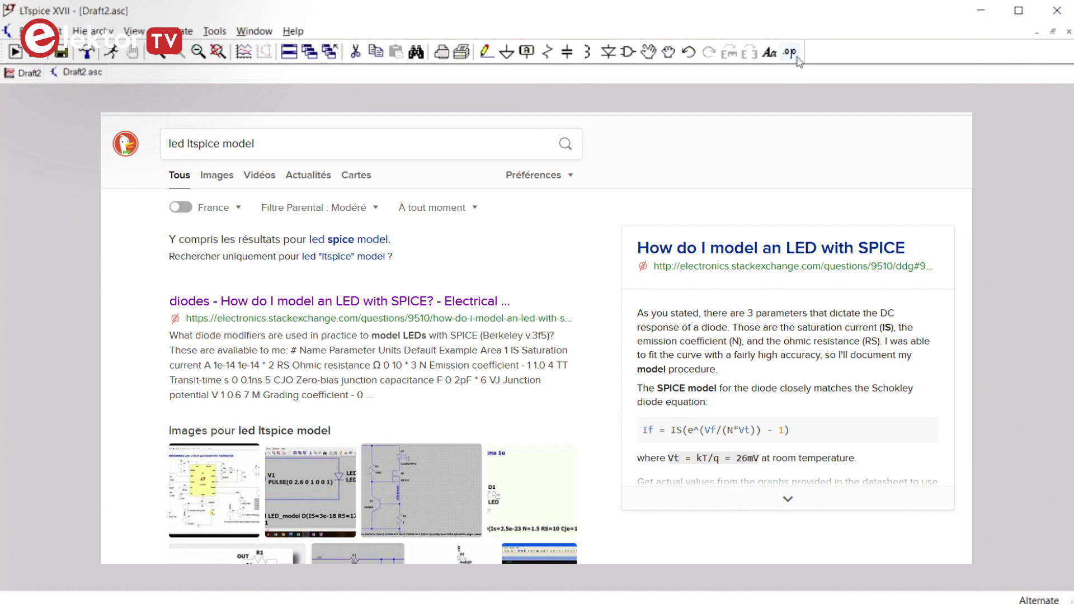
# Place the pasted .MODEL RED D directive at font size 1.0 below the circuit, then edit D1's value.
pyautogui.click(789, 52)
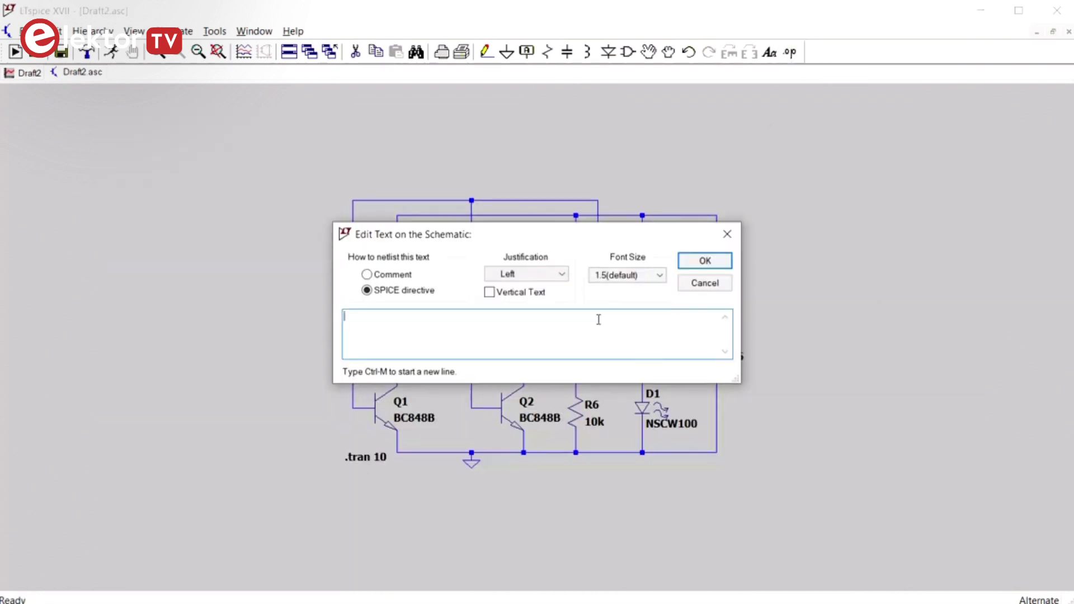
pyautogui.write('.MODEL RED D (IS=93.2P RS=42M N=3.73 BV=4 IBV=10U CJO=2.97P VJ=.75 M=.333 TT=4.32U)')
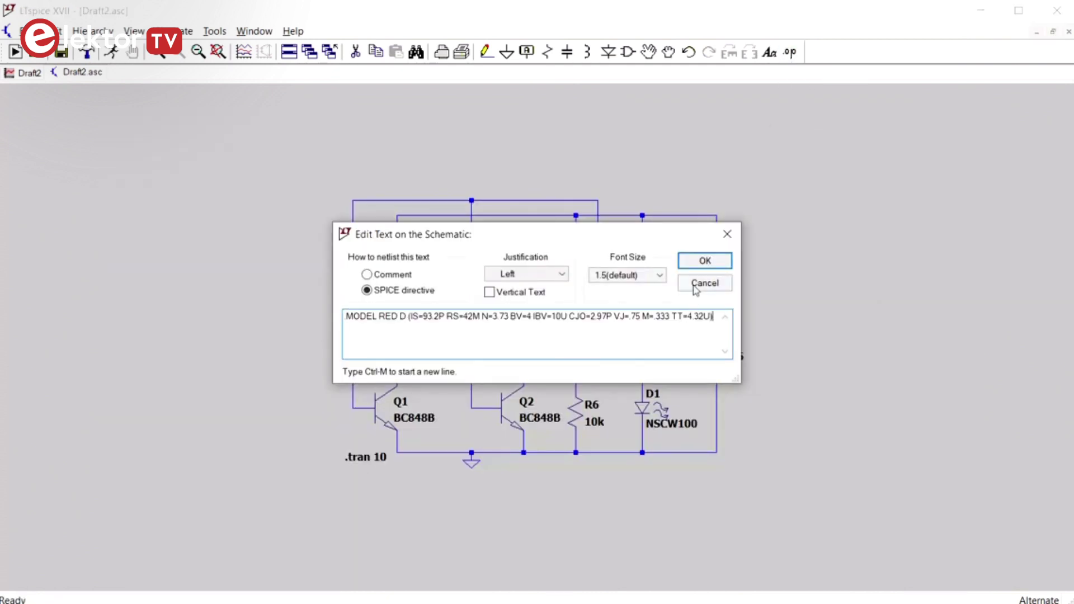
pyautogui.click(643, 275)
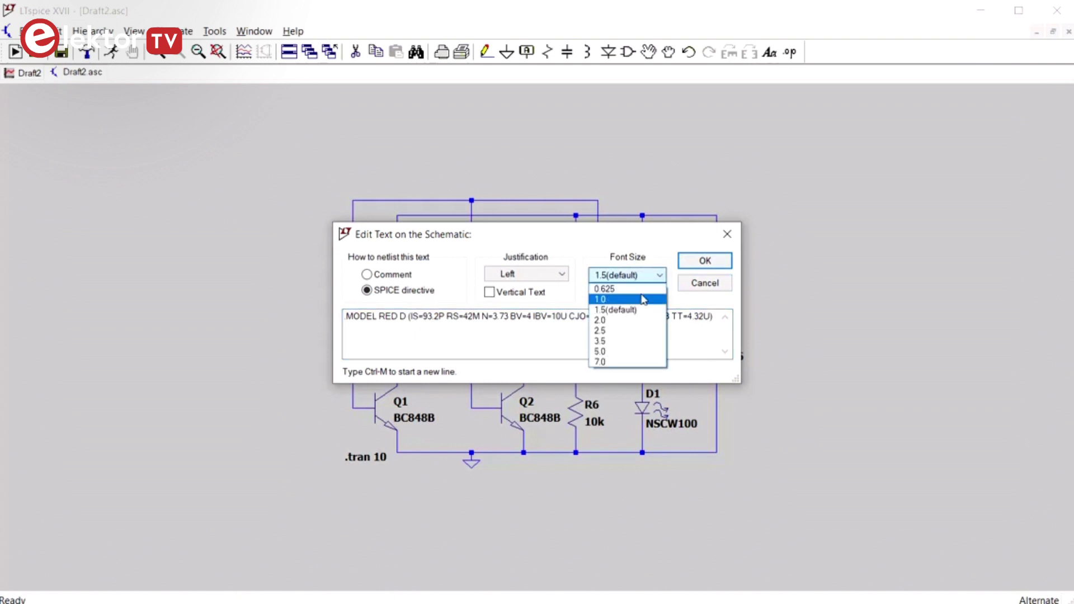
pyautogui.click(643, 300)
pyautogui.click(699, 262)
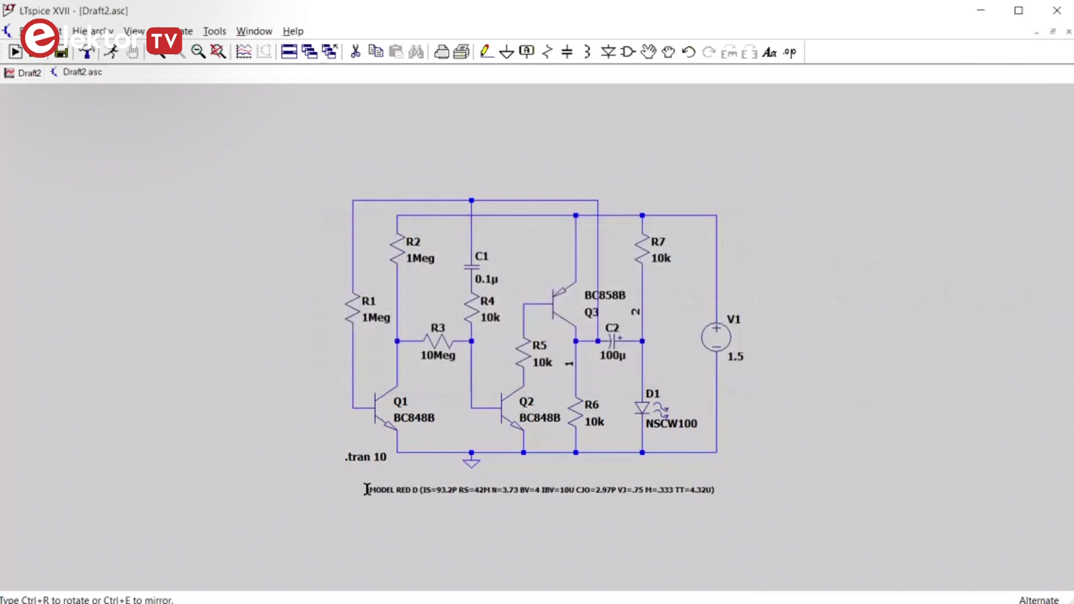
pyautogui.click(364, 486)
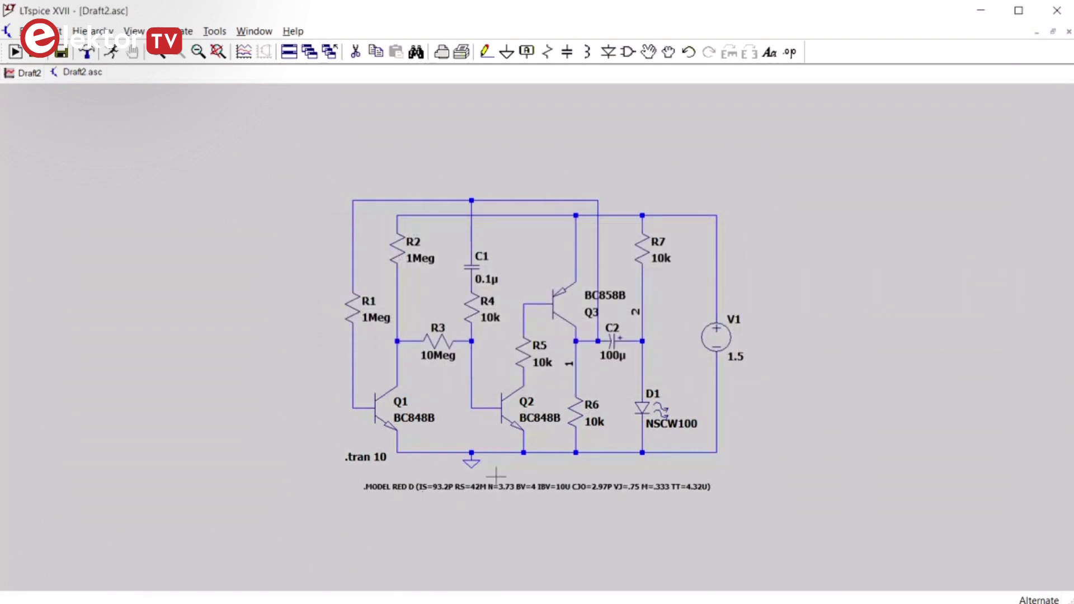
pyautogui.rightClick(670, 425)
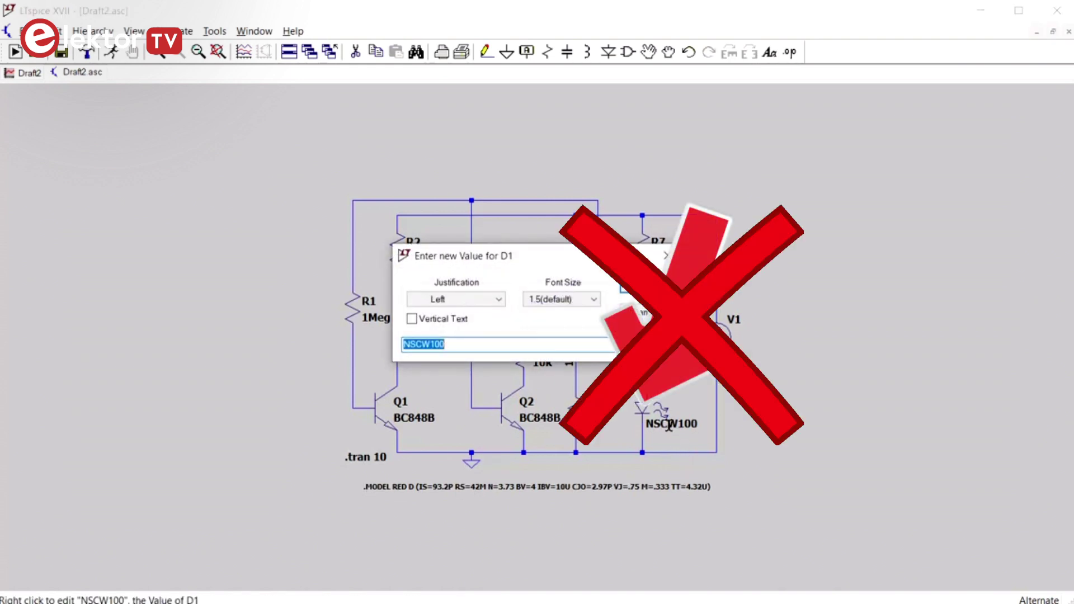
# Set LED D1 to the RED model, run the simulation and zoom in on two LED pulses.
pyautogui.write('RED')
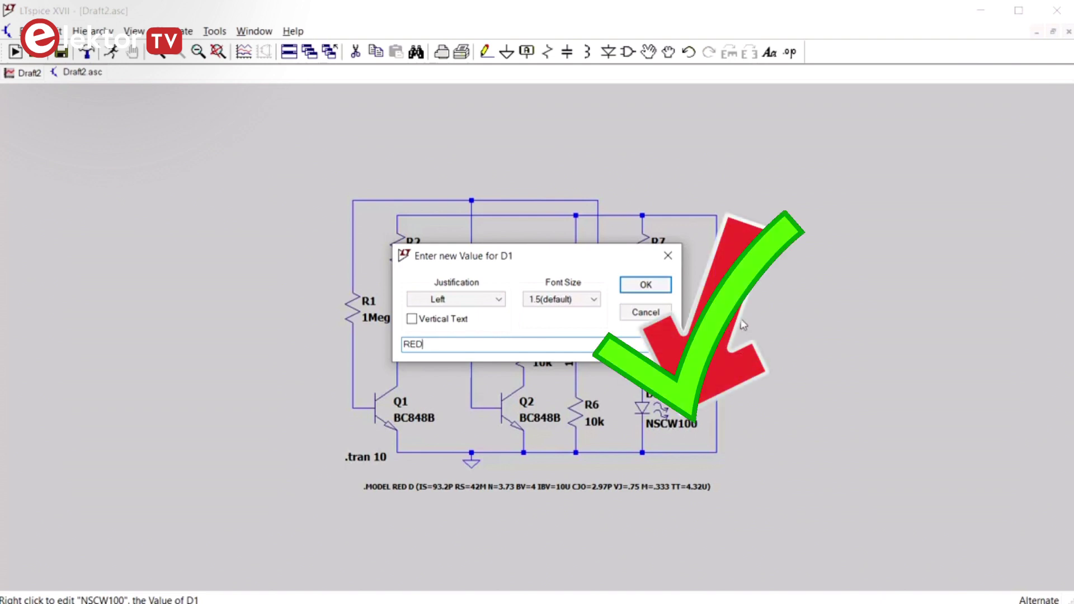
pyautogui.click(656, 291)
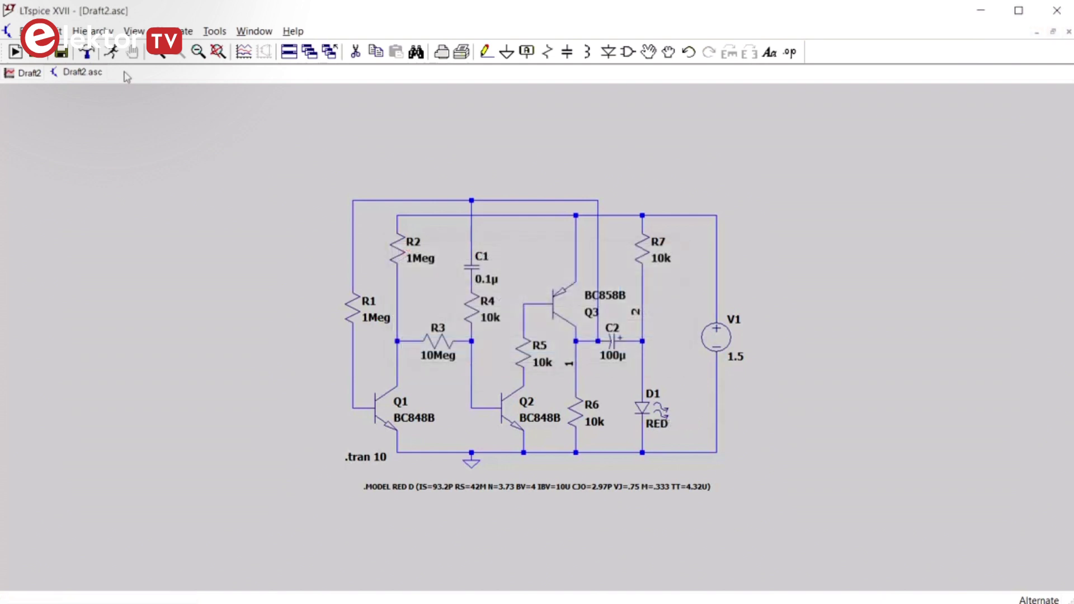
pyautogui.click(111, 52)
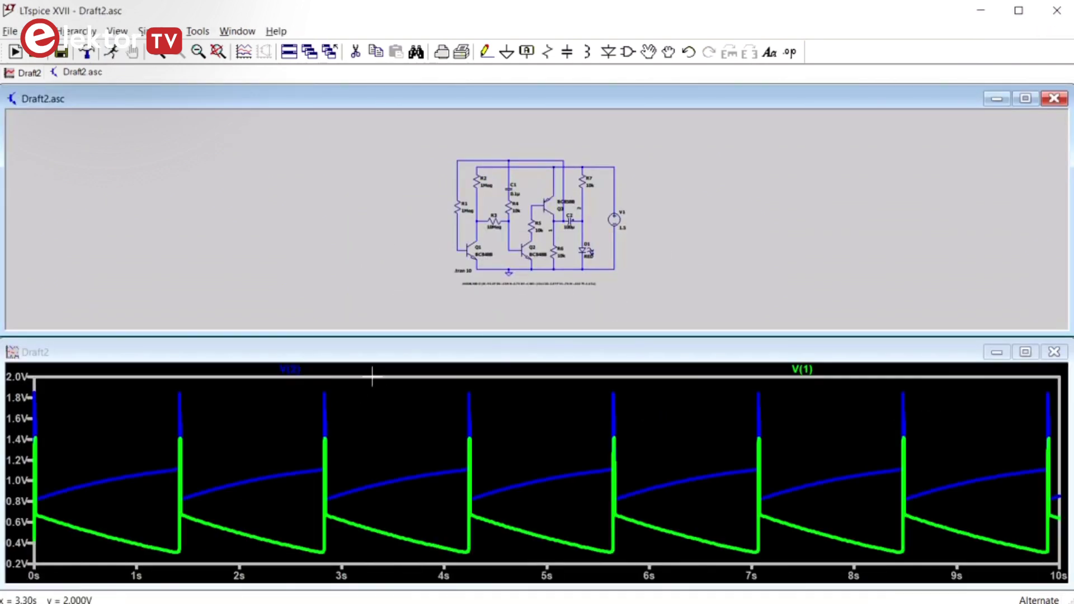
pyautogui.moveTo(375, 372); pyautogui.dragTo(691, 579)
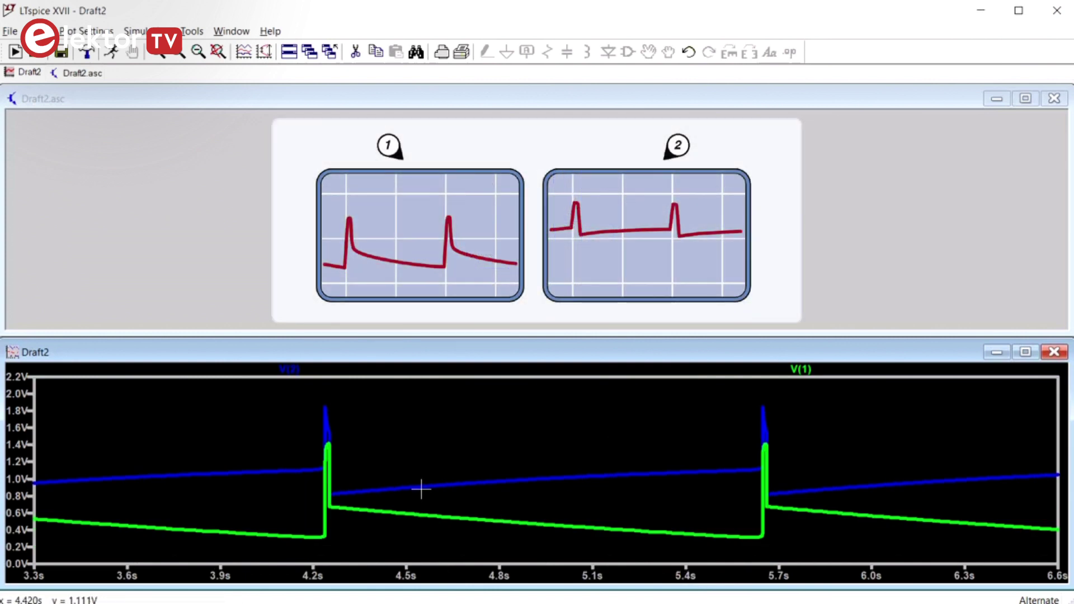
pyautogui.moveTo(302, 387); pyautogui.dragTo(458, 559)
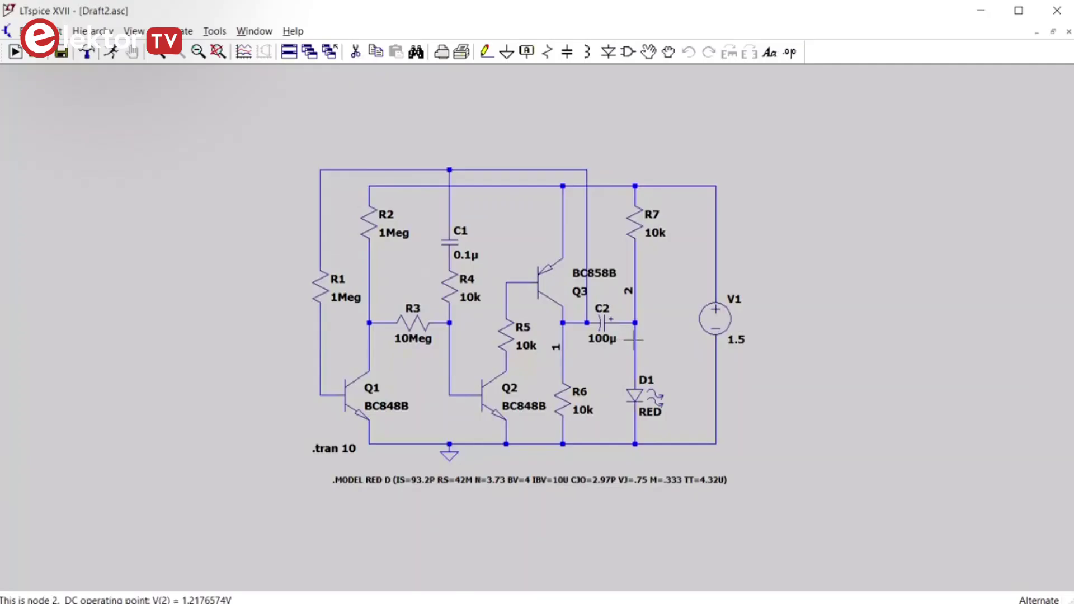
# Rerun the simulation, plot V(2) and V(1), then leave only the supply current I(V1) plotted.
pyautogui.click(111, 52)
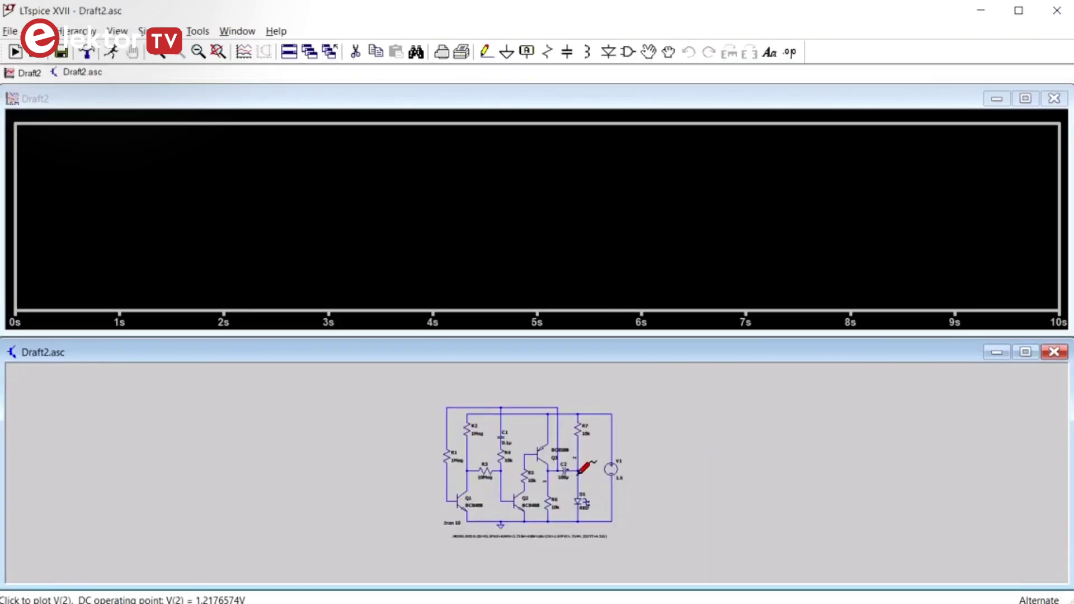
pyautogui.click(579, 472)
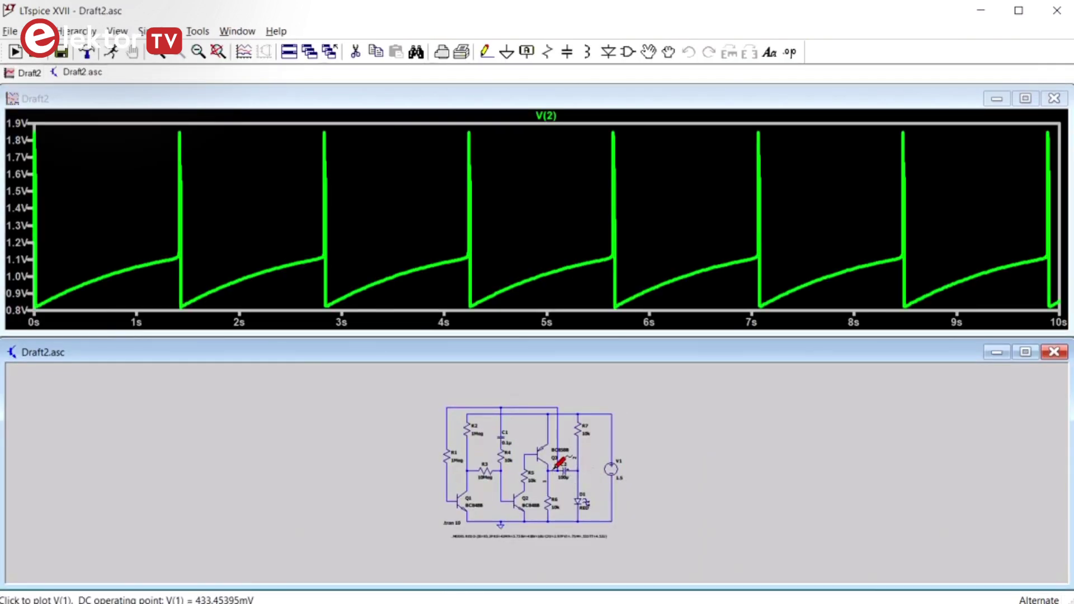
pyautogui.click(555, 466)
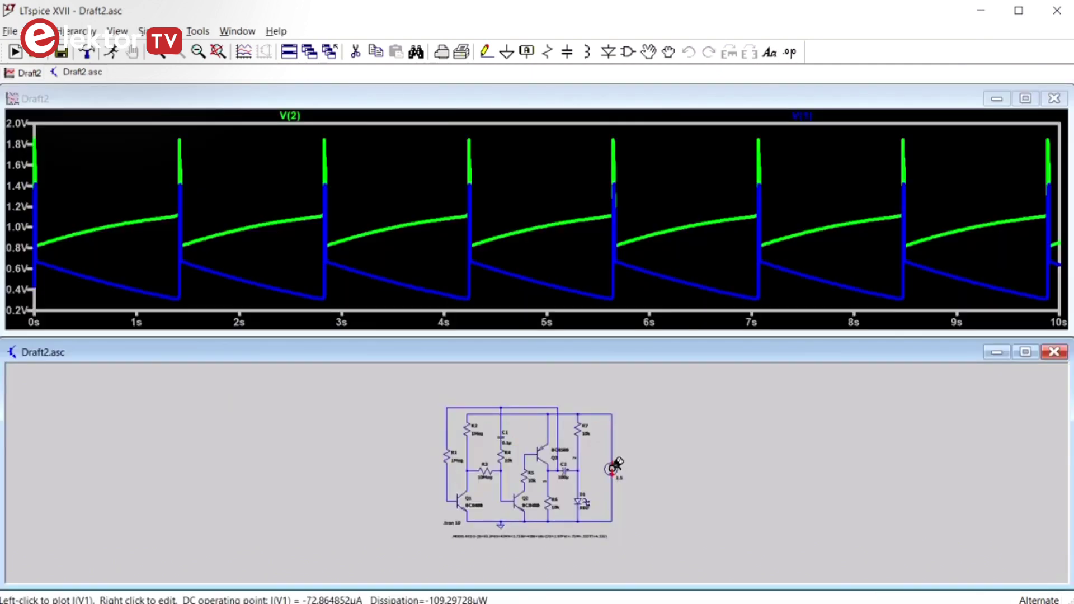
pyautogui.click(615, 466)
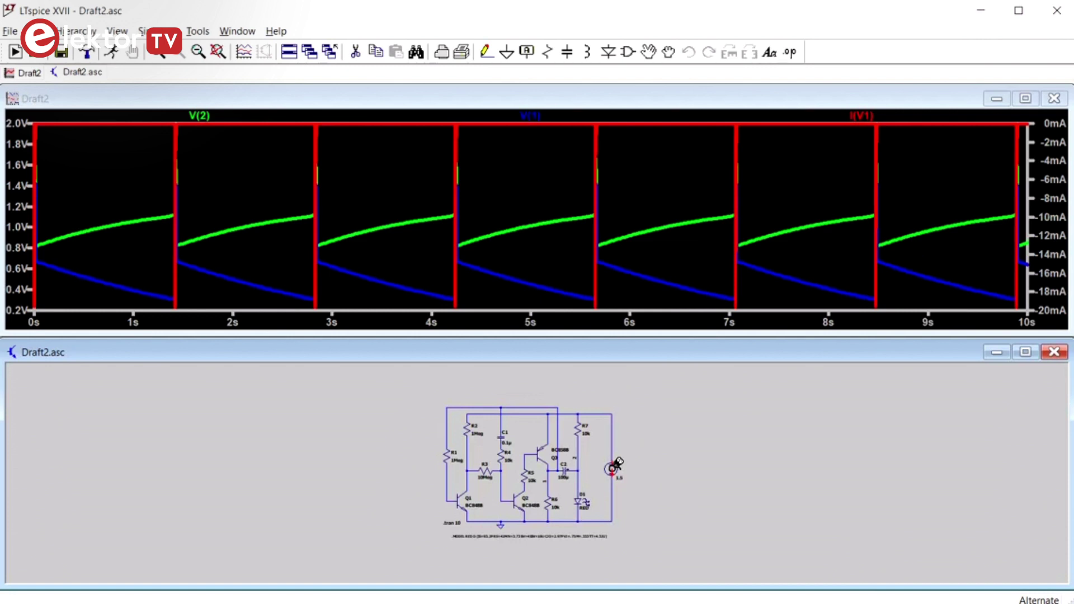
pyautogui.click(615, 466)
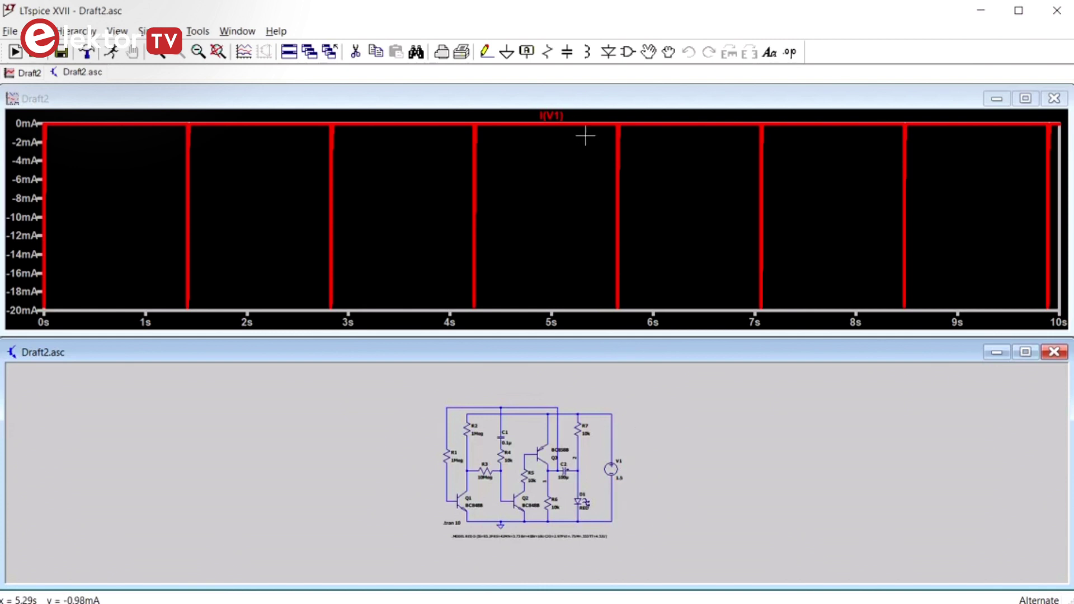
pyautogui.rightClick(557, 115)
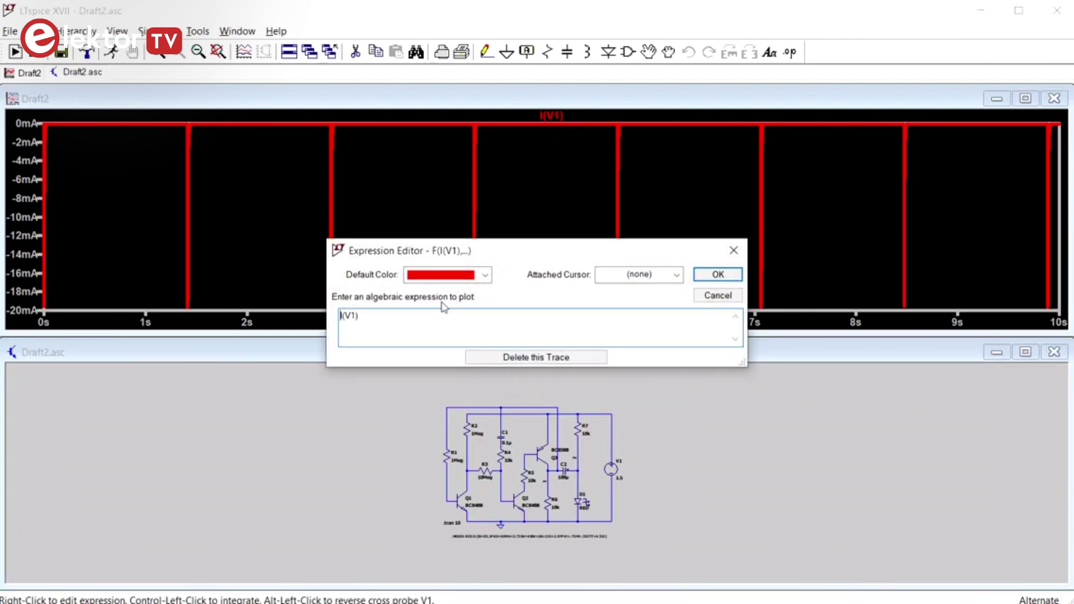
# Invert the trace to -I(V1) and read its average of 106.59µA over 0–10 s.
pyautogui.press('Return')
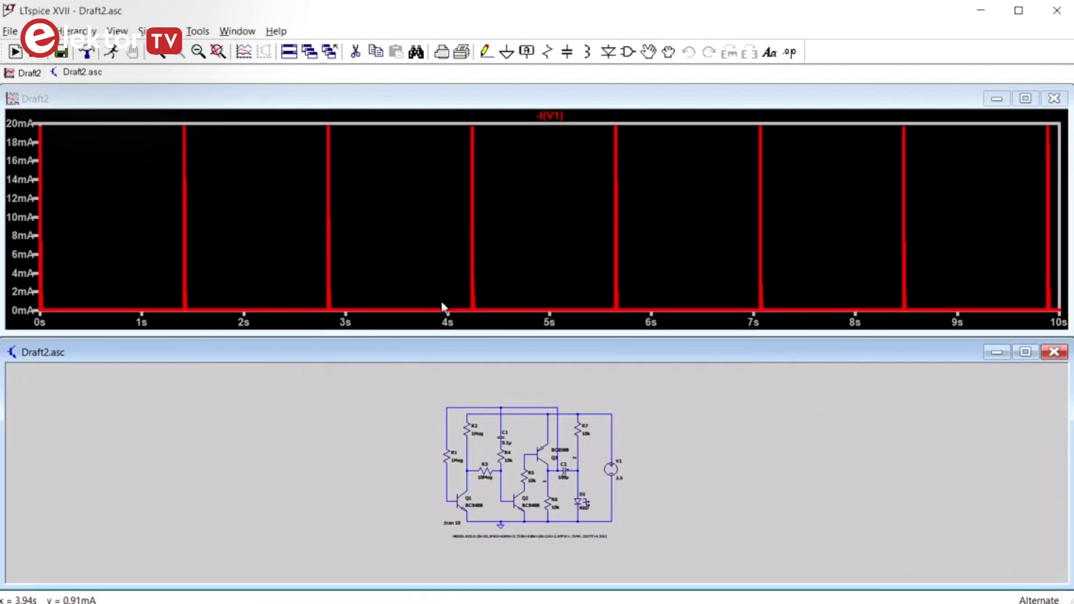
pyautogui.click(442, 307)
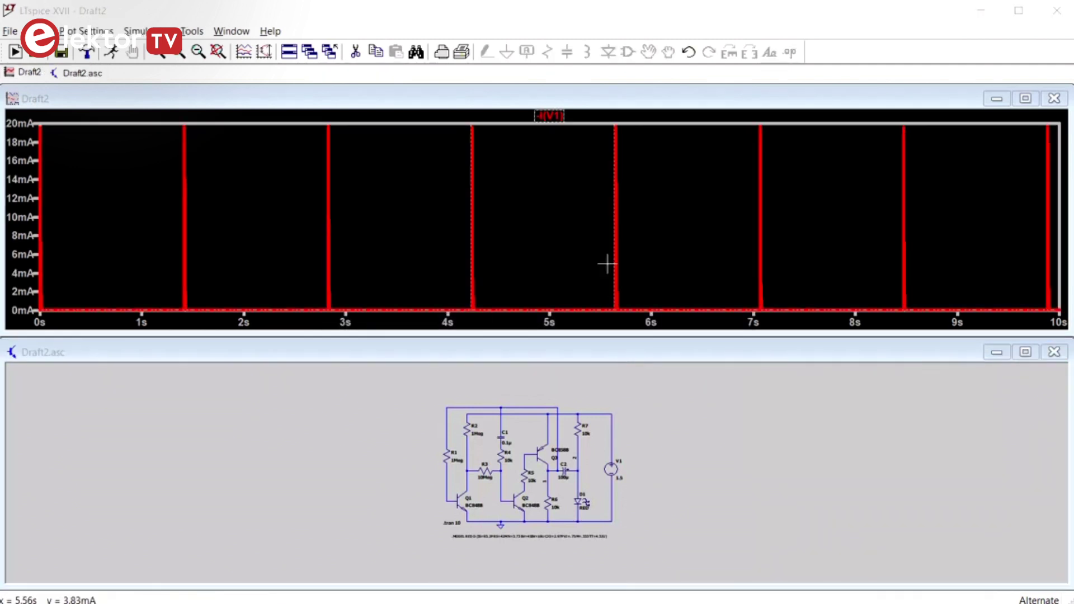
pyautogui.click(654, 360)
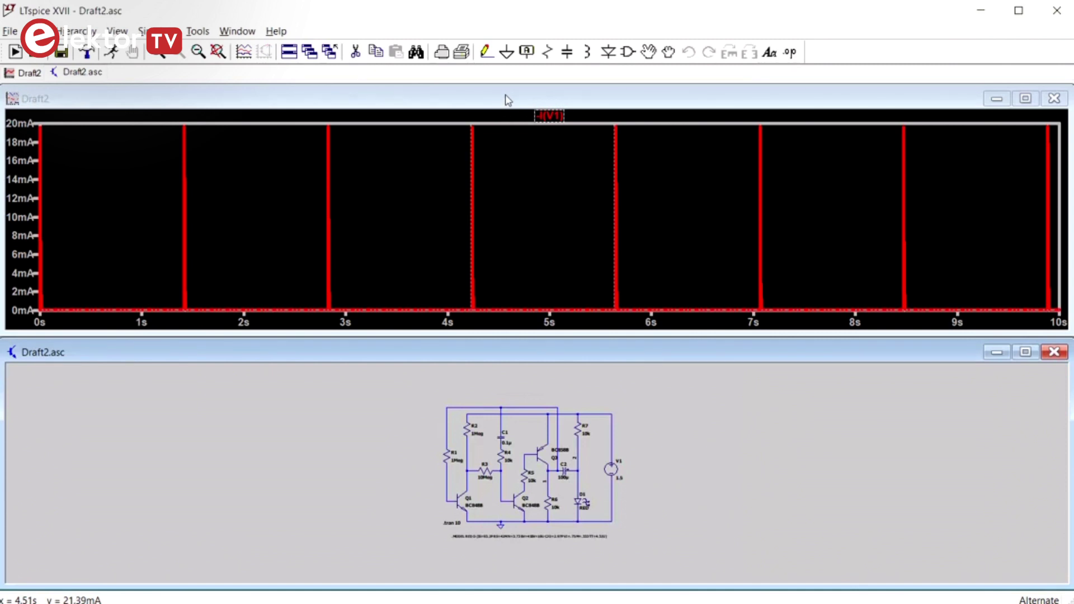
pyautogui.keyDown('ctrl'); pyautogui.click(551, 118); pyautogui.keyUp('ctrl')
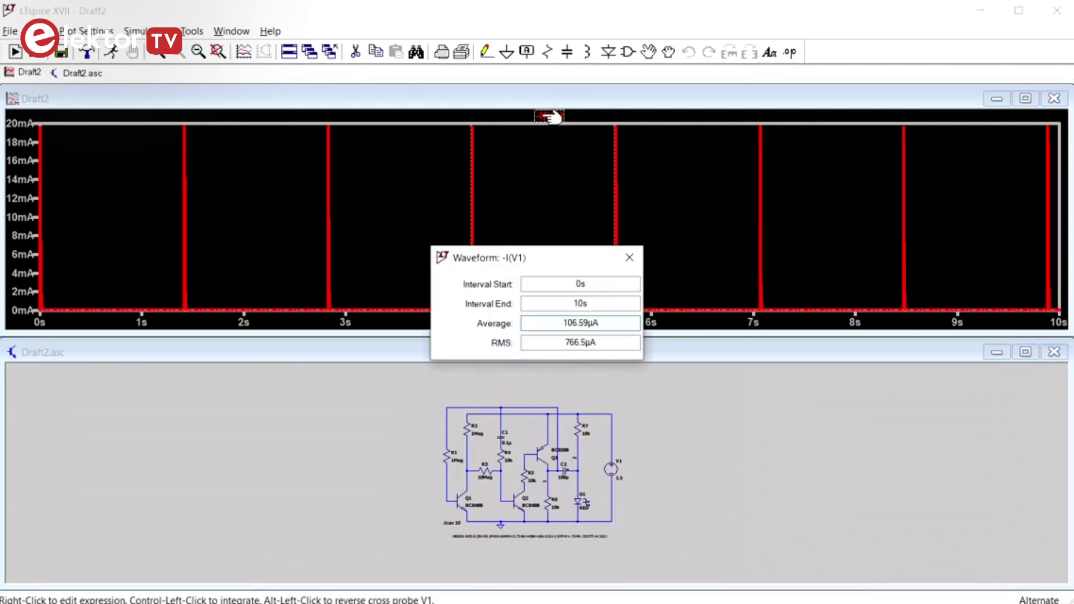
pyautogui.moveTo(613, 321); pyautogui.dragTo(556, 329)
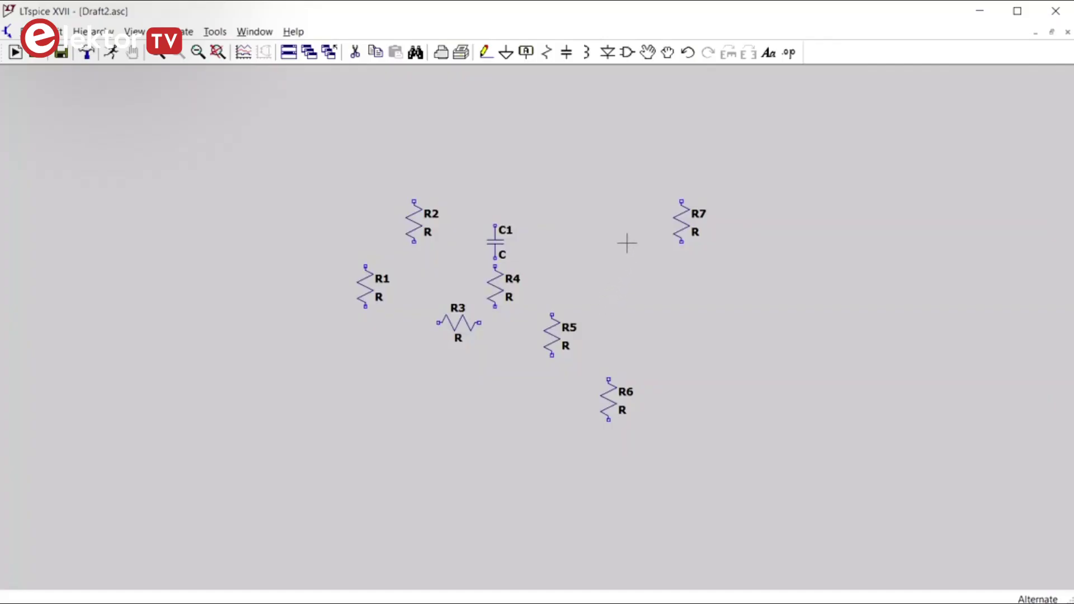
# Add the polarized capacitor polcap as C2.
pyautogui.click(627, 52)
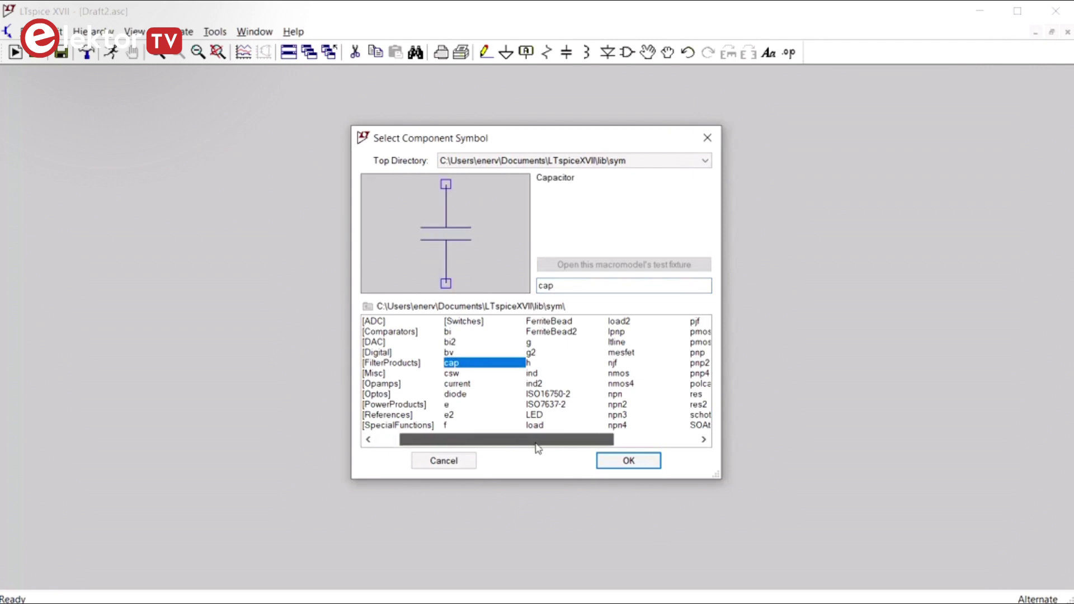
pyautogui.moveTo(537, 447); pyautogui.dragTo(591, 447)
pyautogui.click(620, 384)
pyautogui.click(628, 460)
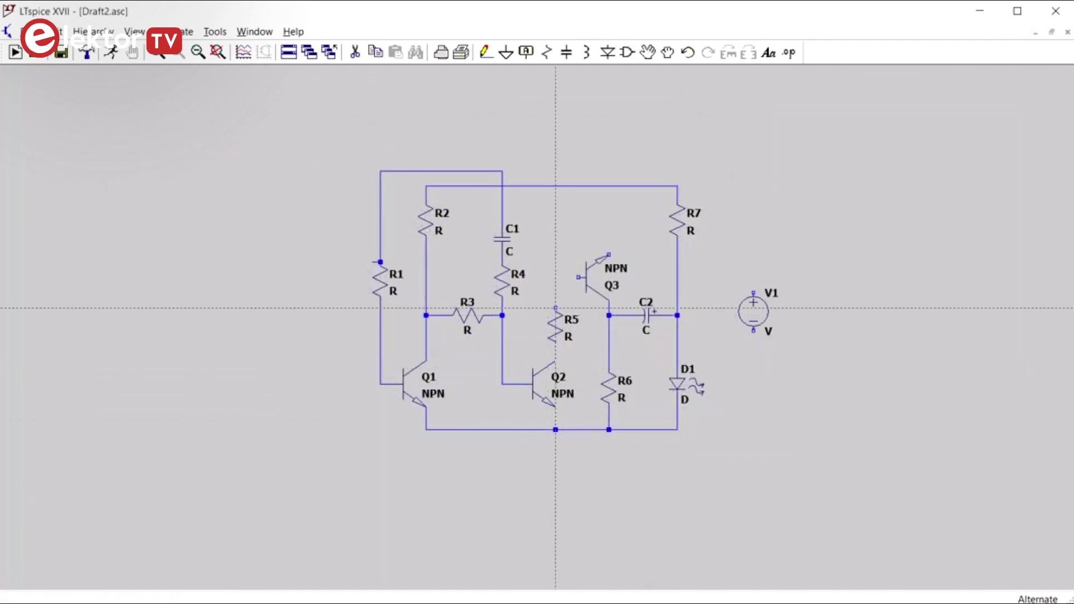
# Wire R5 to Q3's base, Q3 to the top rail, R7 to V1+, and V1- to the bottom rail.
pyautogui.click(555, 309)
pyautogui.click(579, 277)
pyautogui.click(609, 255)
pyautogui.click(609, 185)
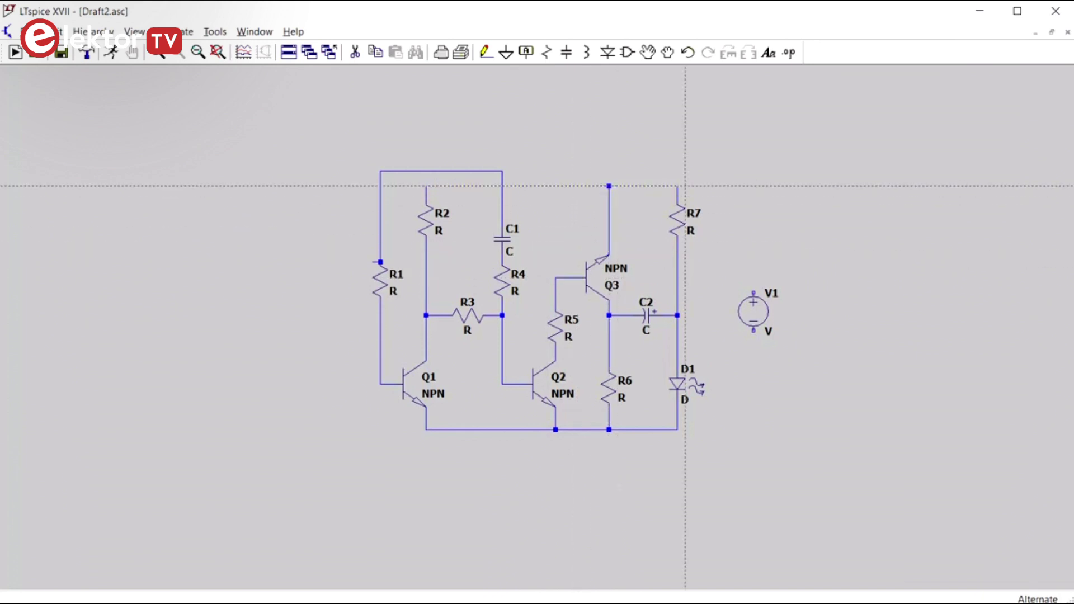
pyautogui.click(677, 185)
pyautogui.click(753, 292)
pyautogui.click(753, 334)
pyautogui.click(677, 429)
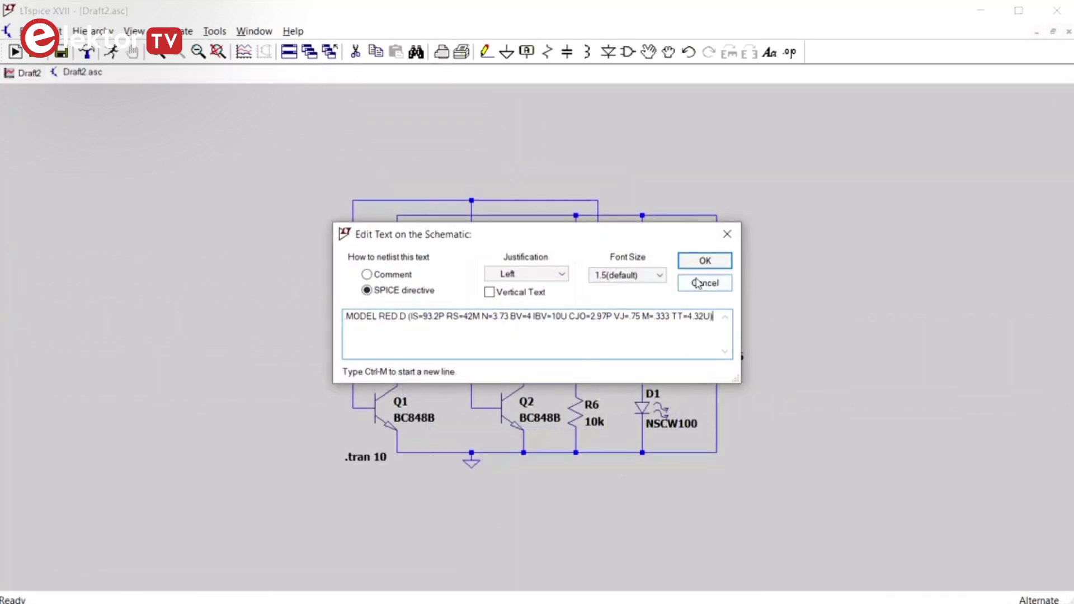
# Place the .MODEL RED D directive with text size 1.0.
pyautogui.click(659, 275)
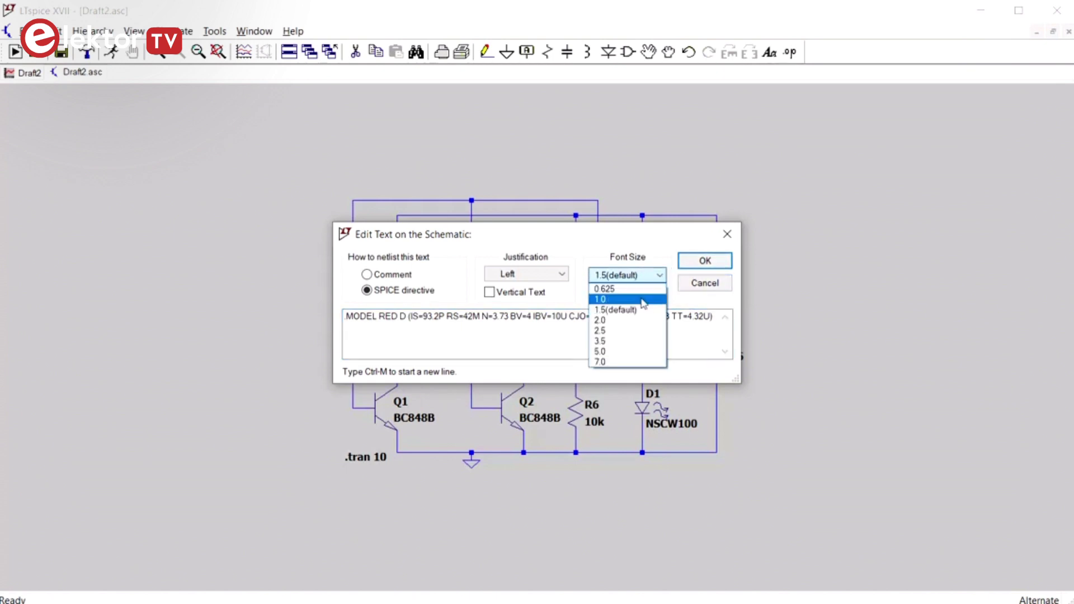
pyautogui.click(621, 298)
pyautogui.click(702, 261)
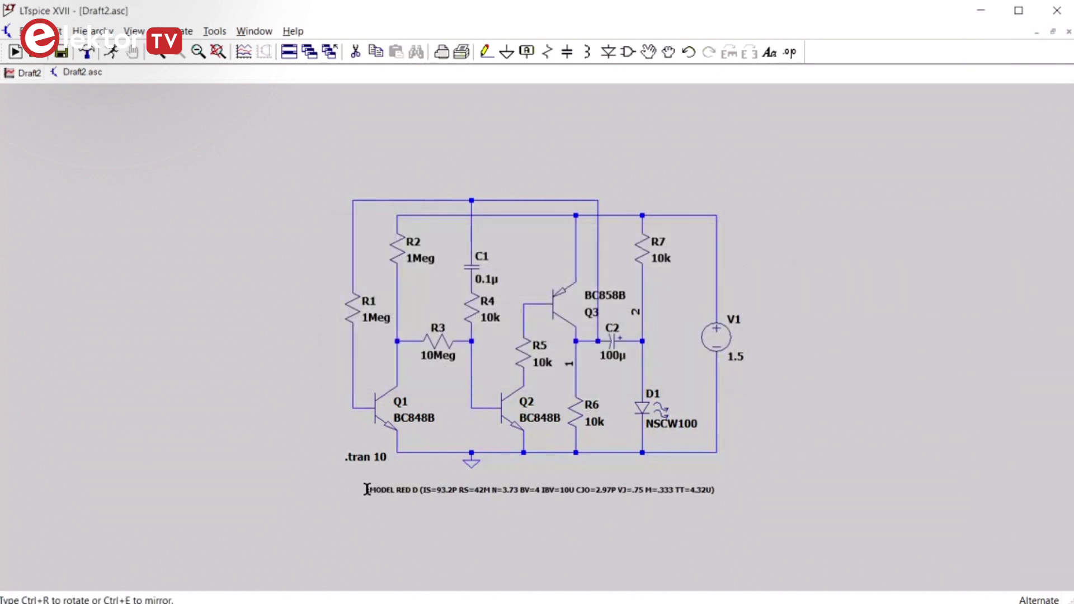
# Preview the waveform FFT options, cancel, and inspect the .tran 10 simulation command.
pyautogui.rightClick(414, 448)
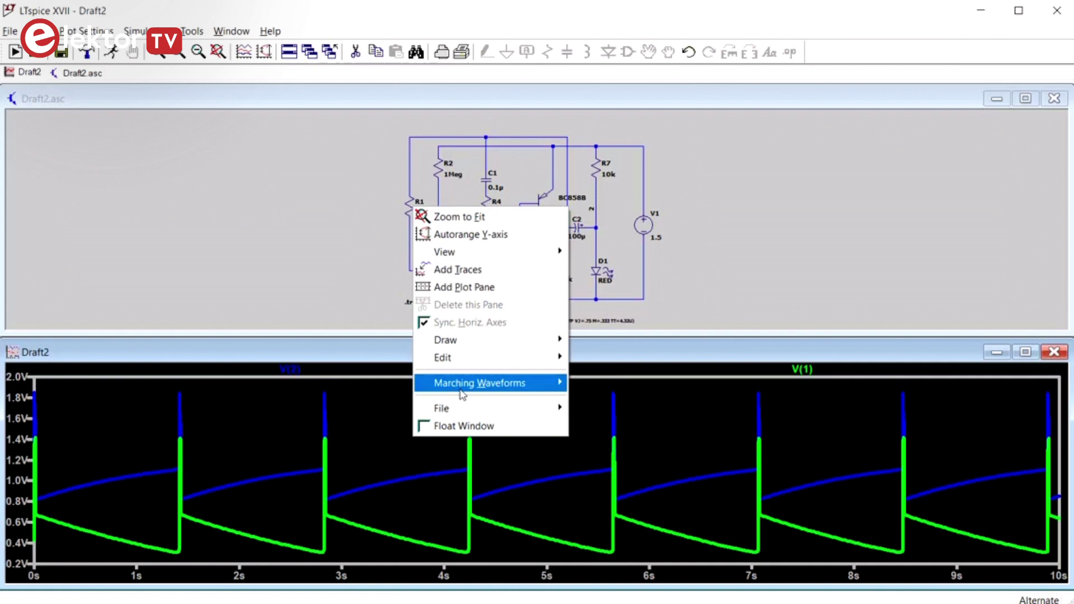
pyautogui.moveTo(506, 253)
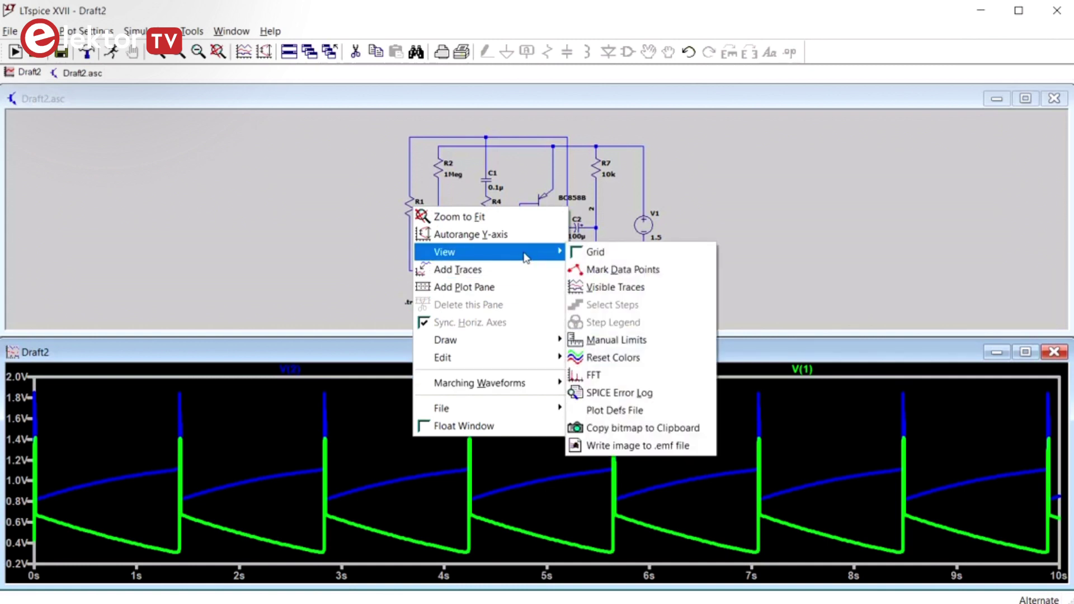
pyautogui.click(614, 375)
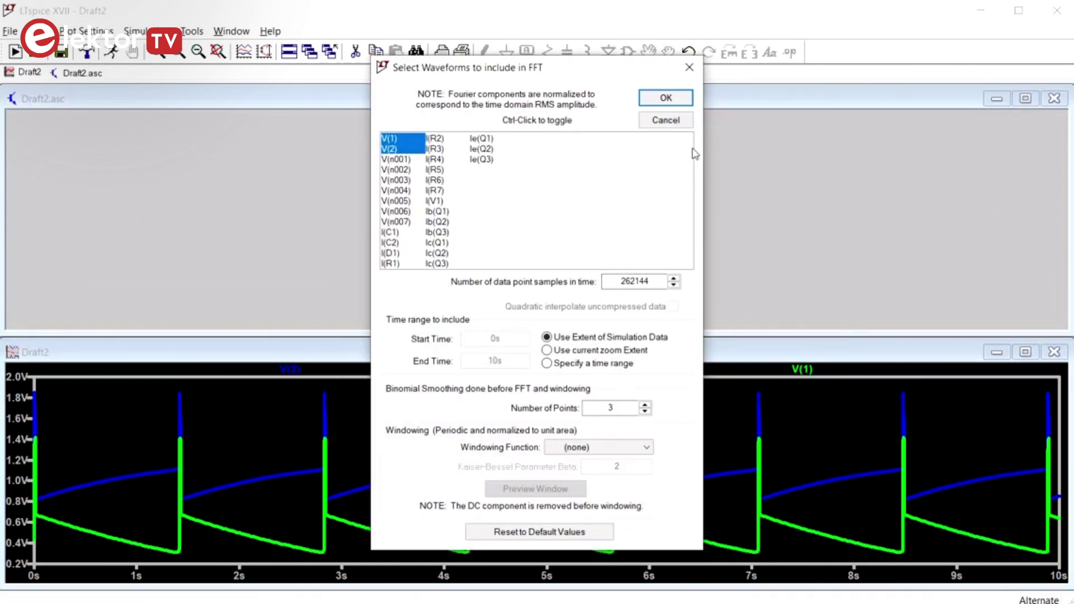
pyautogui.click(675, 119)
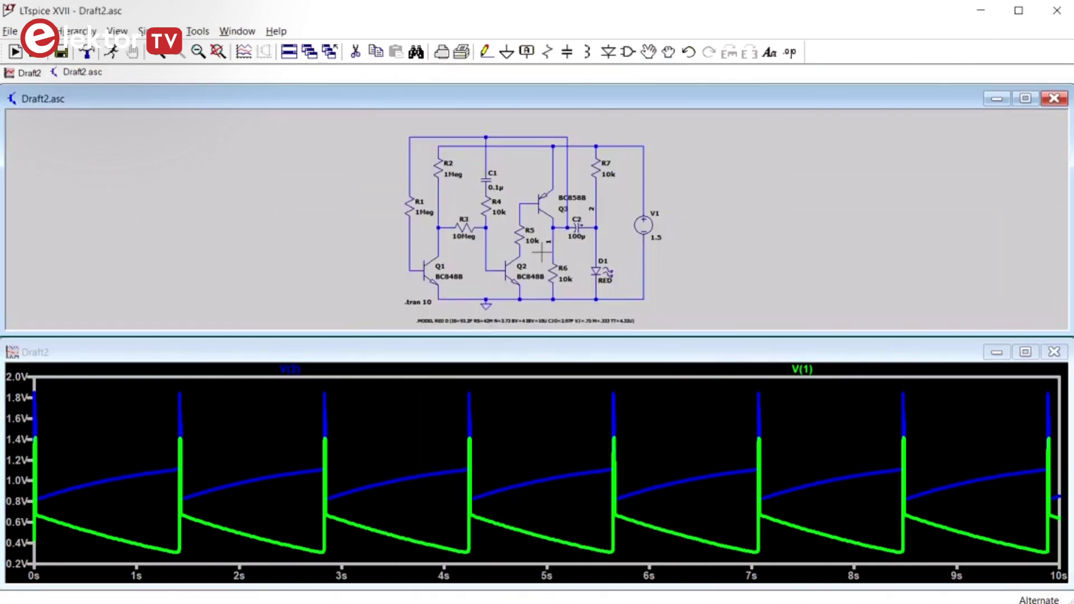
pyautogui.rightClick(414, 302)
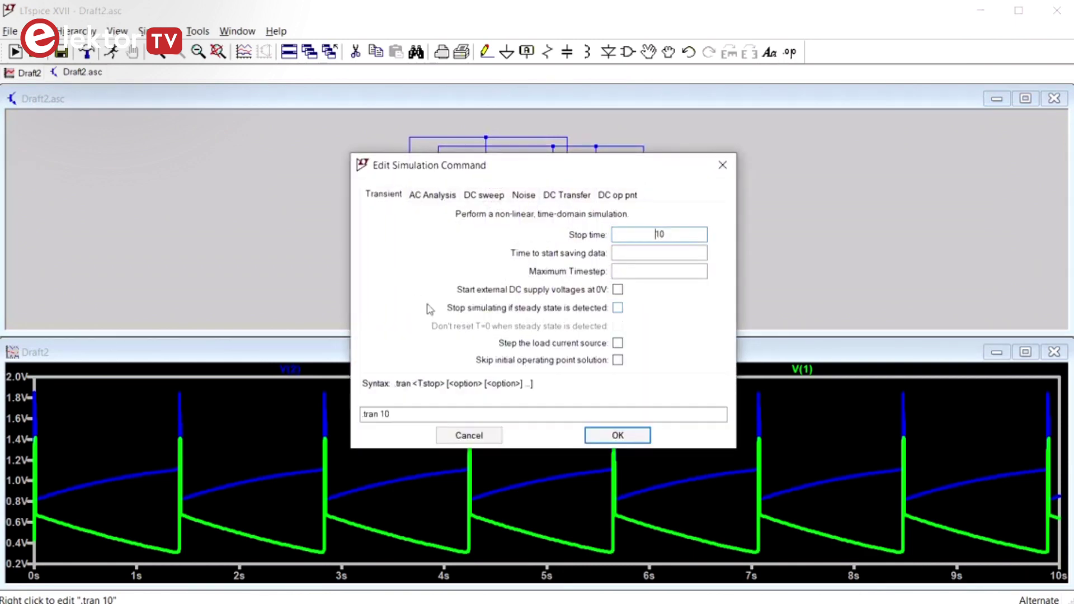
pyautogui.click(443, 411)
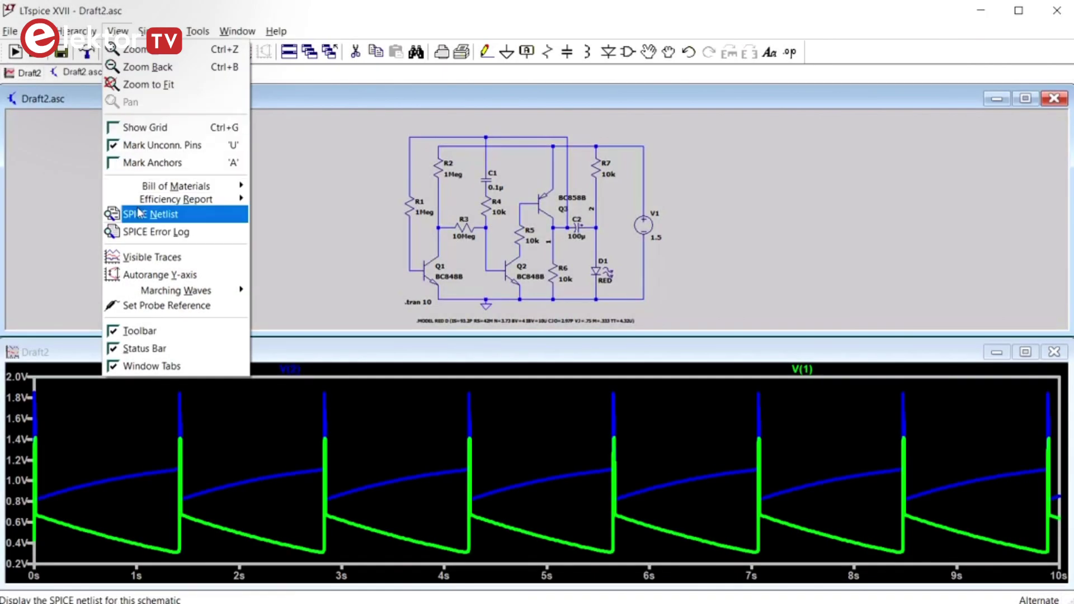
# Open the Control Panel's SPICE settings showing modified trap integration and the Alternate solver.
pyautogui.moveTo(146, 31)
pyautogui.click(168, 139)
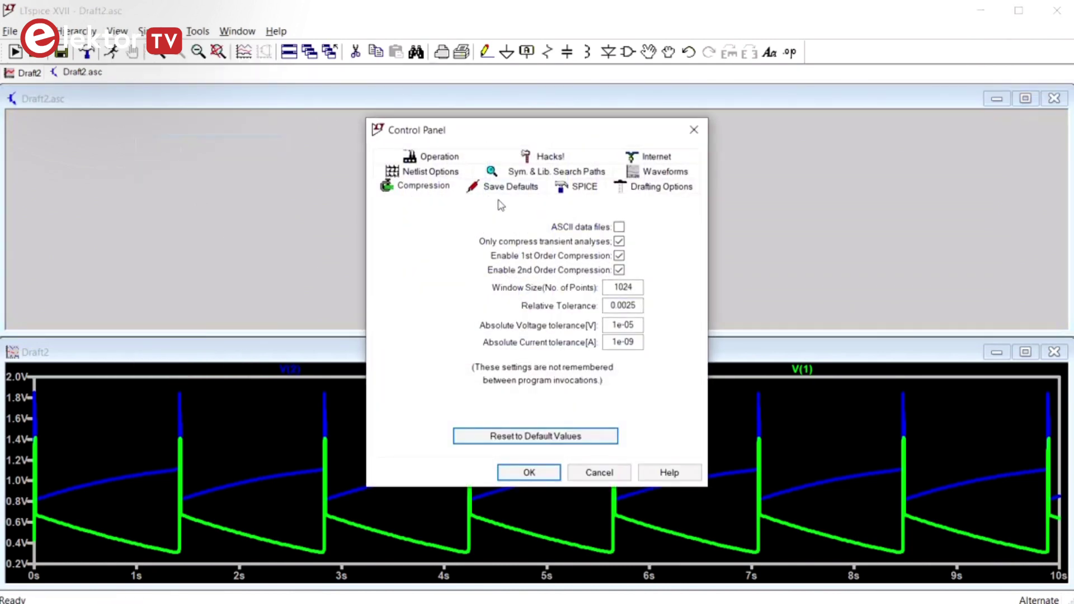
pyautogui.click(504, 186)
pyautogui.click(578, 186)
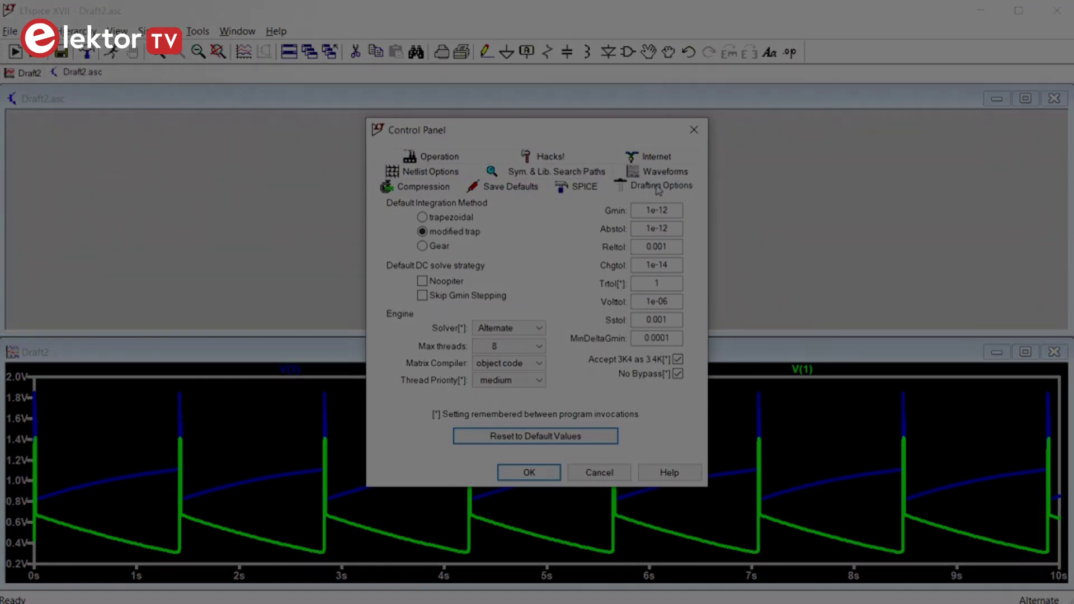